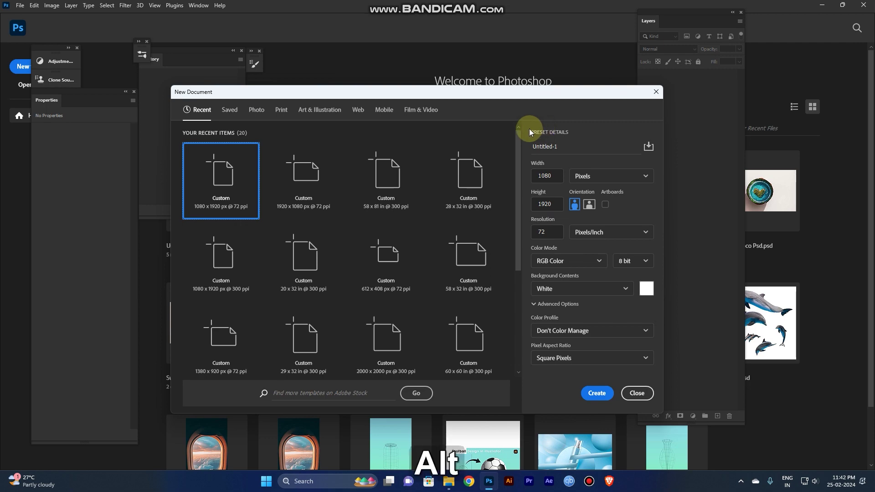
Step: Switch to File Explorer on the For Youtude folder holding the source images
key("alt+Tab")
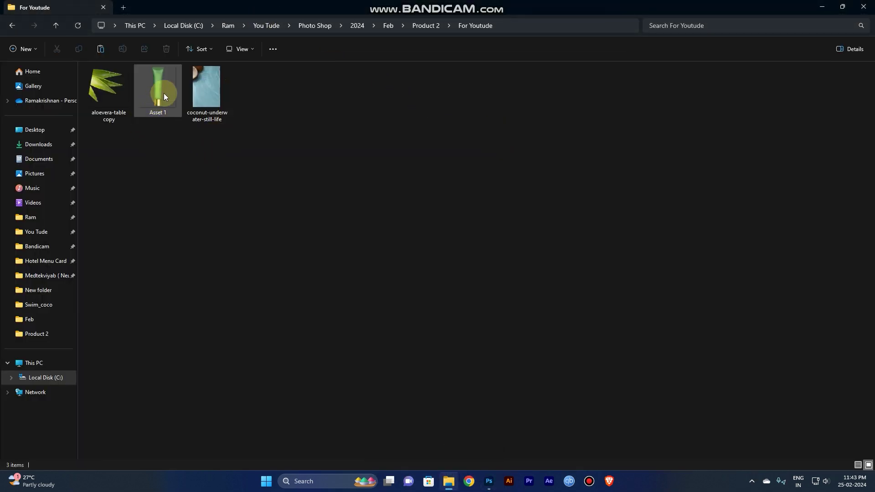
Step: Drag the Asset 1 tube image into Photoshop, which creates a stray 612 x 408 document
left_click_drag(163, 96, 209, 245)
key("alt+Tab")
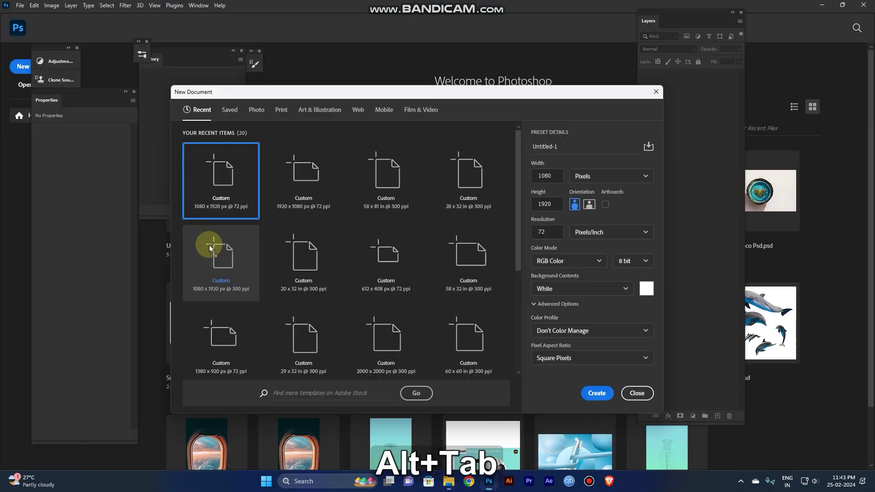
left_click_drag(372, 253, 371, 250)
double_click(371, 251)
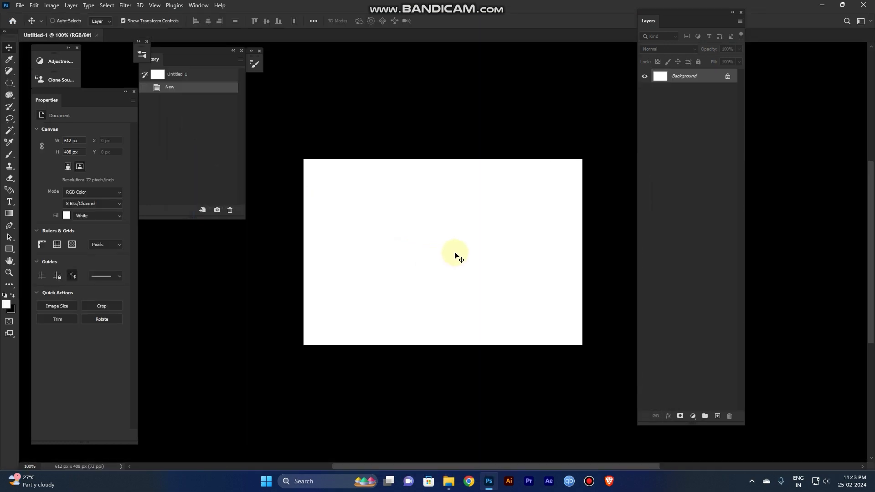
Step: Close the 612 x 408 document and create a blank 1080 x 1920 px portrait document at 50% view
key("ctrl+w")
key("ctrl+n")
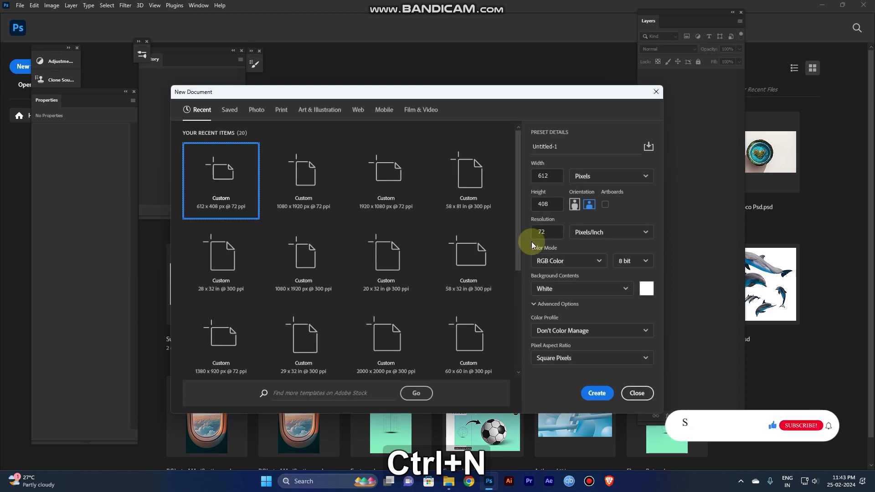
left_click(296, 172)
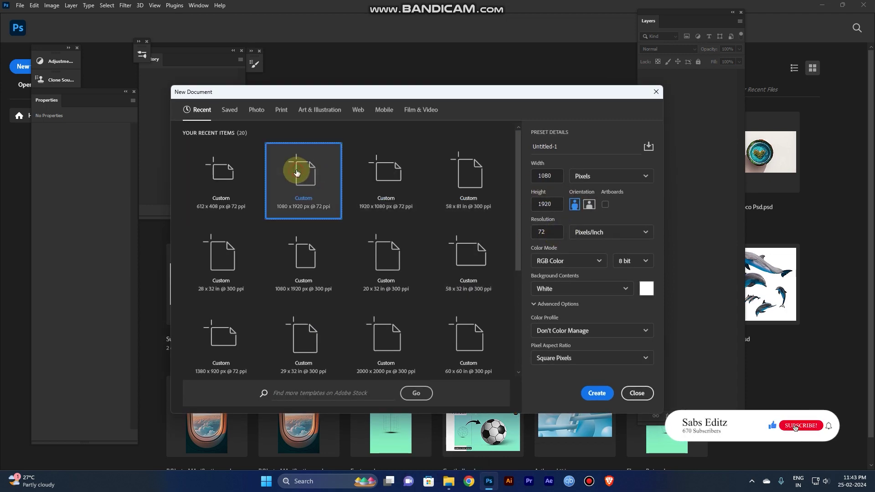
left_click(598, 393)
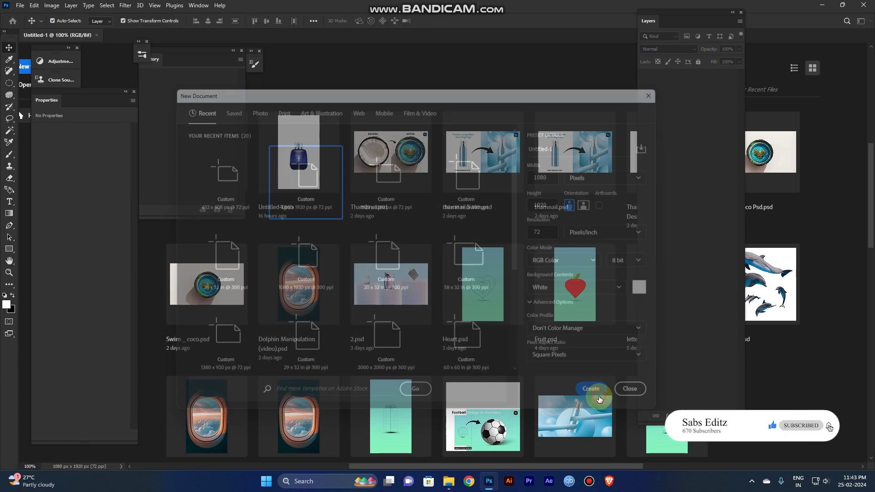
key("ctrl+0")
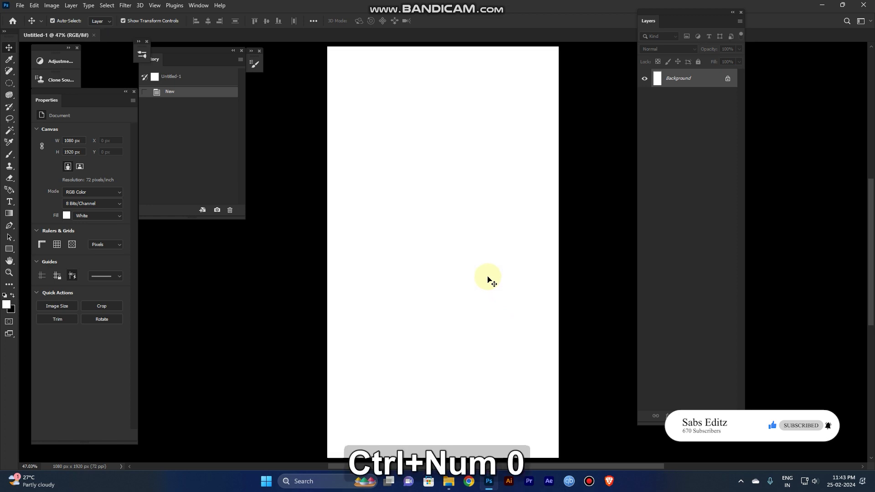
key("ctrl+minus")
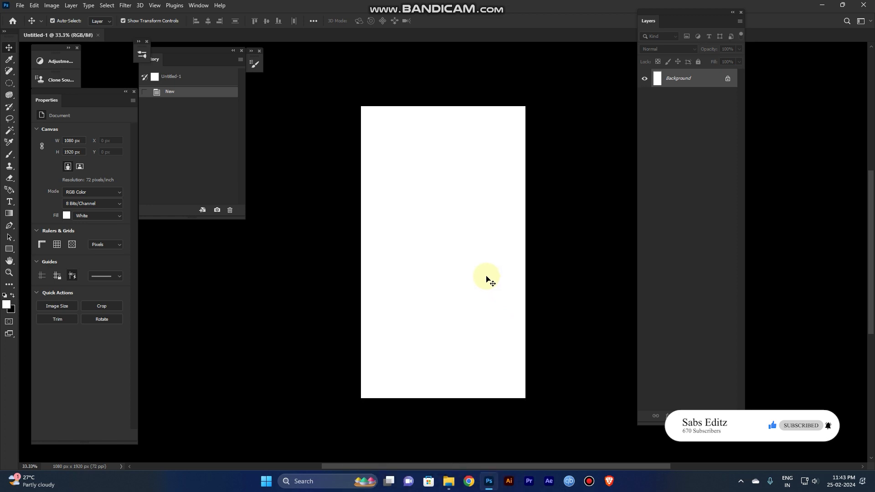
key("ctrl+plus")
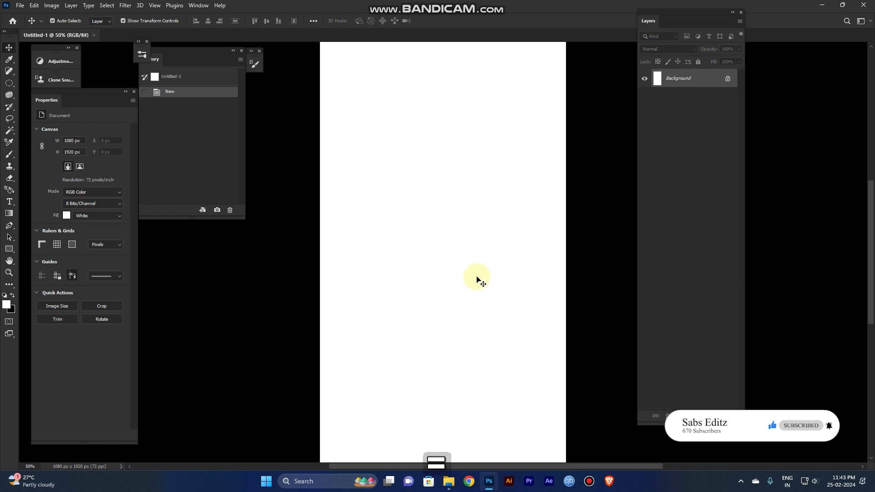
Step: Drag Asset 1, the green Cooling Eye Gel tube, from Explorer onto the canvas and commit it
key("alt+Tab")
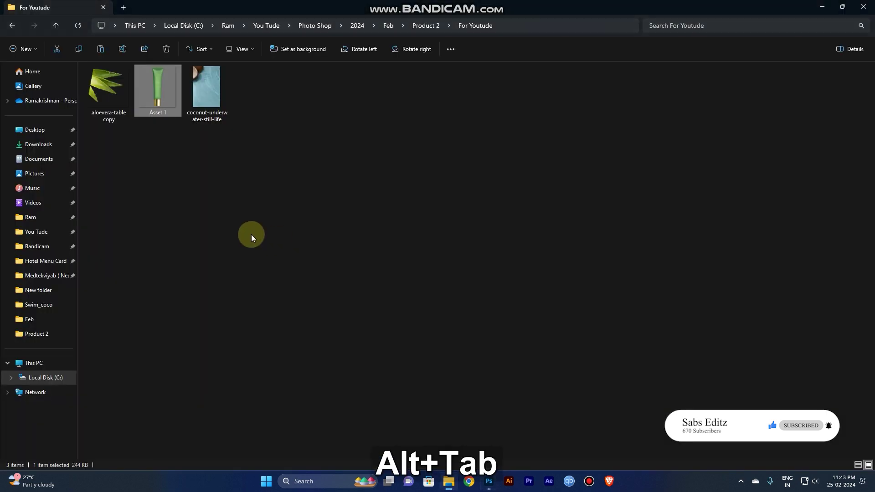
left_click(160, 89)
left_click_drag(160, 90, 447, 275)
key("alt+Tab")
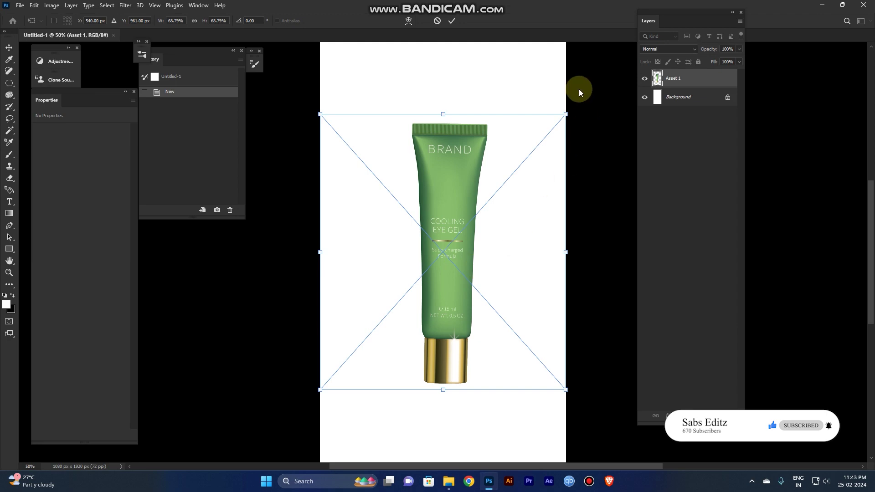
left_click(447, 21)
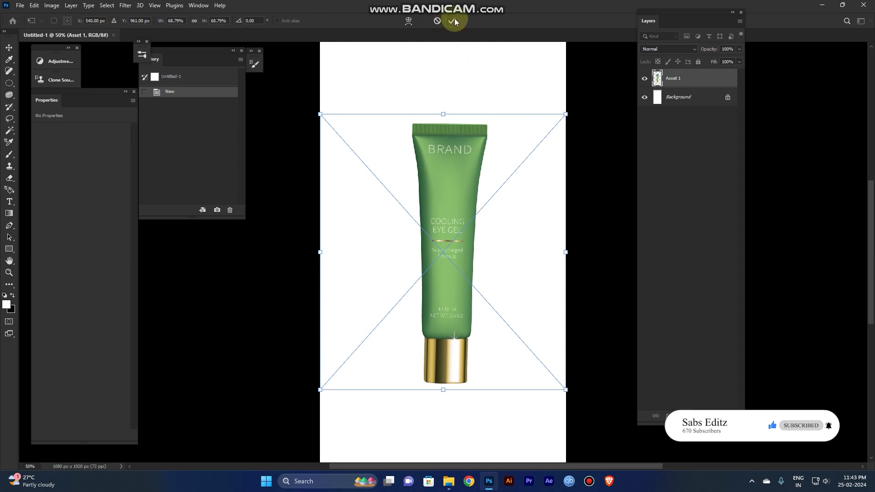
Step: Rasterize the tube layer and scale it down to about 70% around its centre
right_click(690, 85)
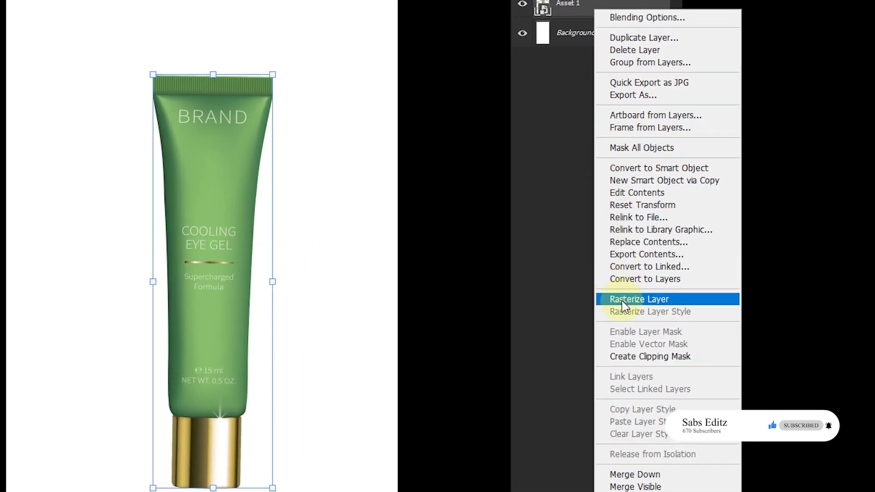
left_click(621, 300)
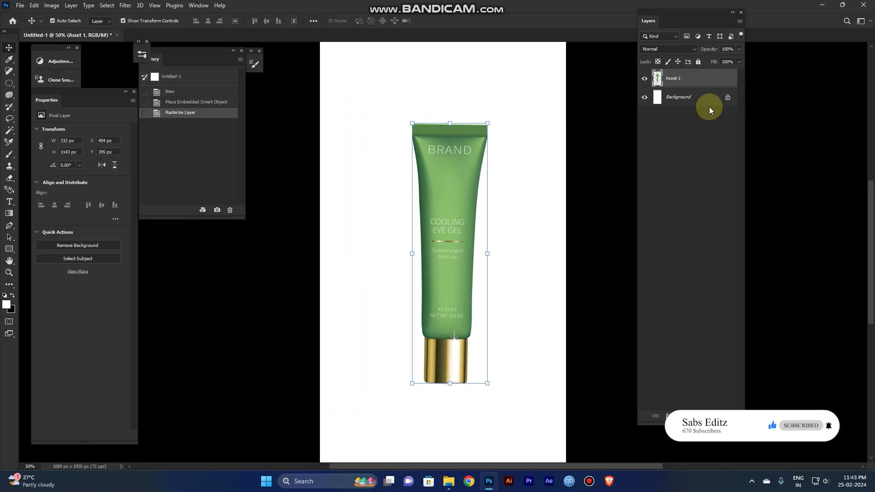
key("ctrl")
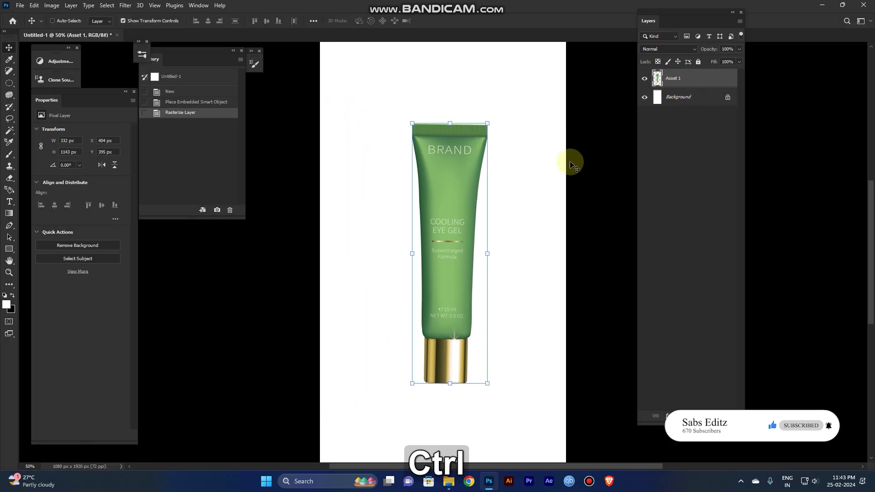
key("ctrl+t")
key("alt")
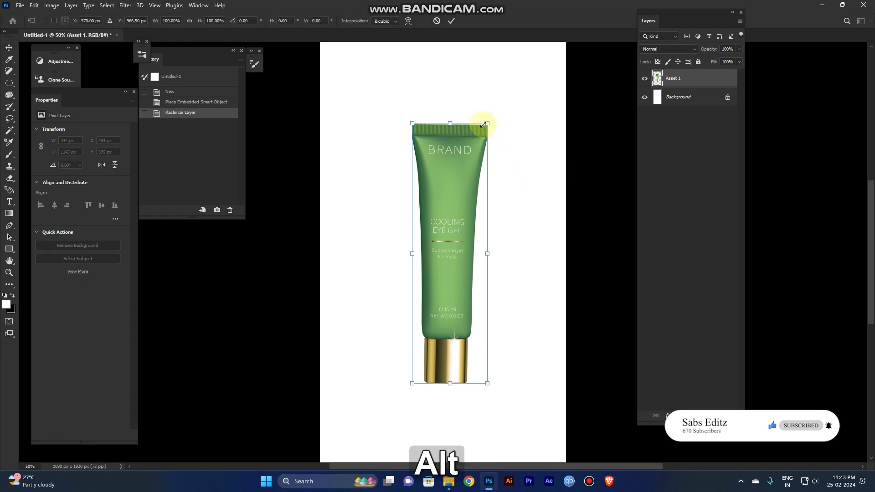
left_click_drag(484, 124, 469, 163)
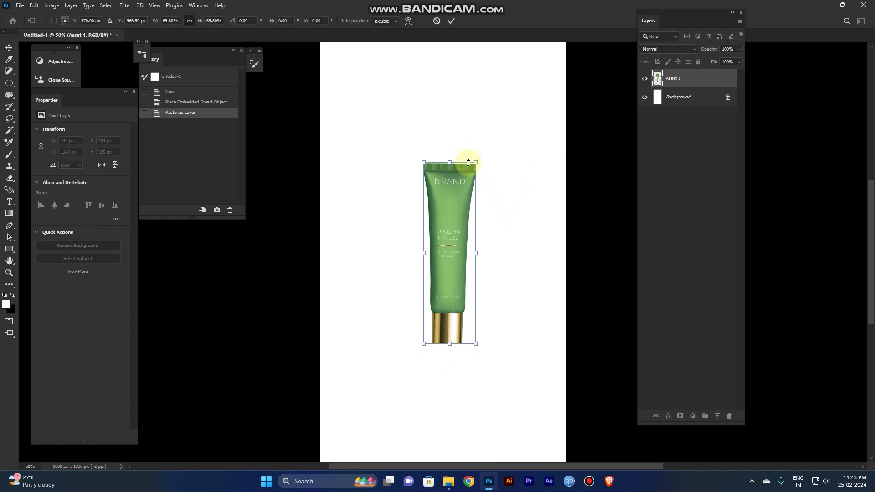
Step: Tilt the tube about 12° clockwise, settle its size near 79%, and commit the transform
key("ctrl+minus")
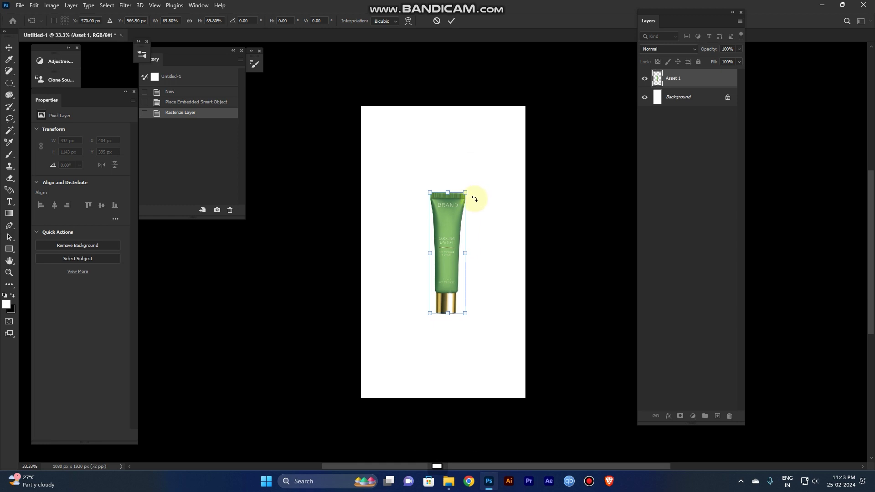
key("ctrl+plus")
left_click_drag(488, 156, 502, 178)
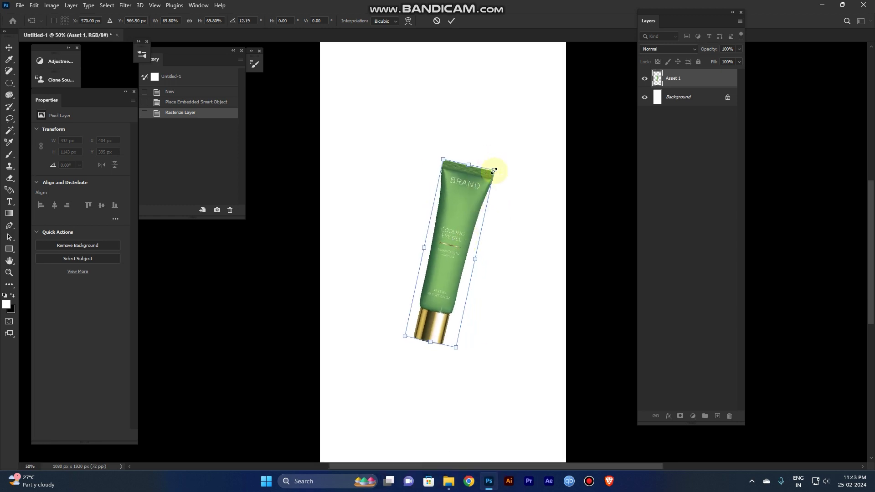
left_click_drag(495, 170, 515, 163)
left_click(451, 21)
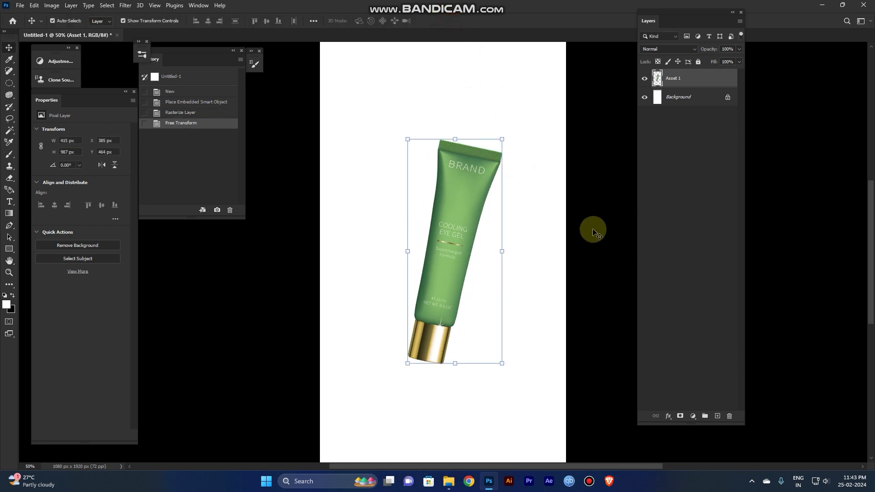
Step: Convert the Asset 1 tube layer back into a smart object
left_click(693, 81)
right_click(693, 81)
left_click(730, 211)
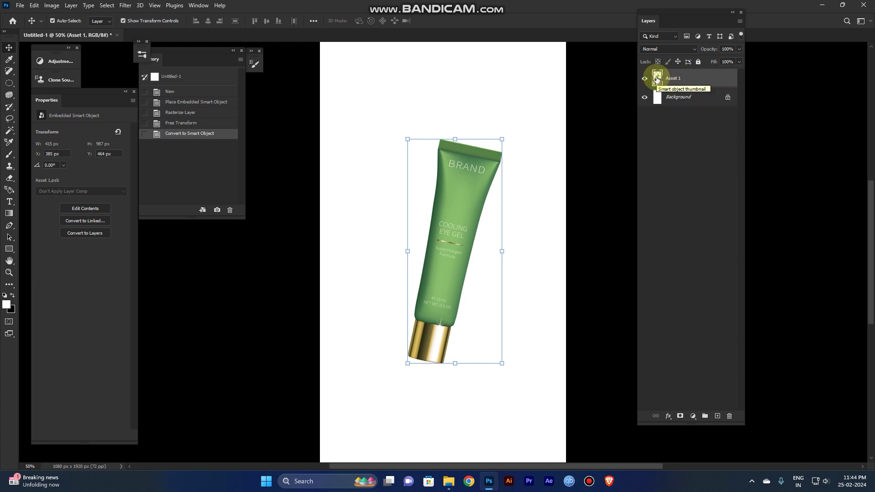
Step: Open the tube smart object's contents and close them again unchanged
double_click(658, 78)
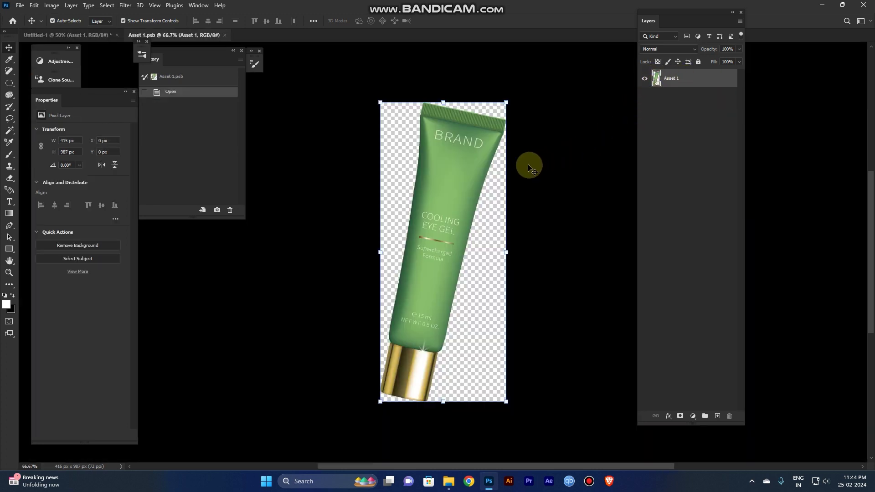
left_click(666, 163)
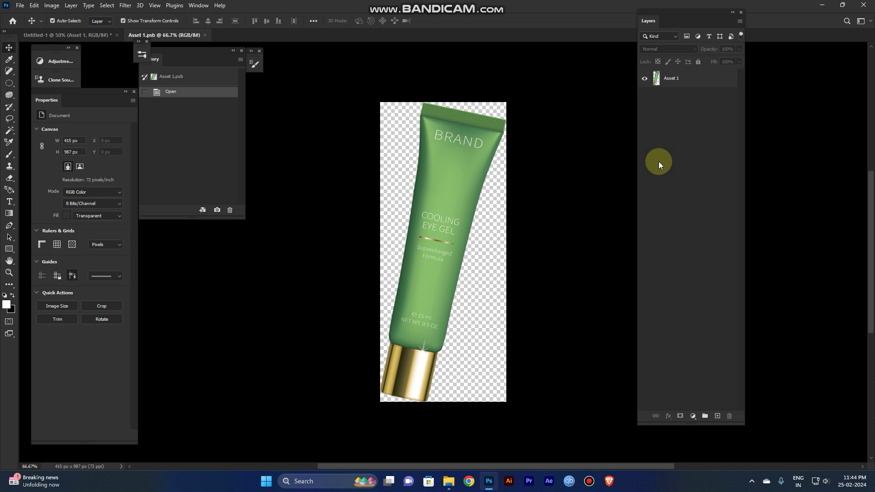
key("ctrl+w")
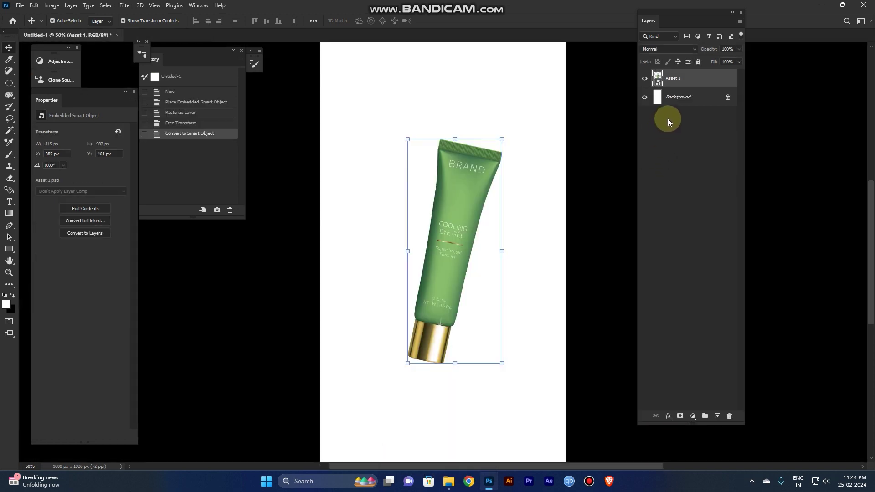
Step: Duplicate the tube layer, naming the top copy 'Prodct' and the lower copy 'Shadow'
key("ctrl+j")
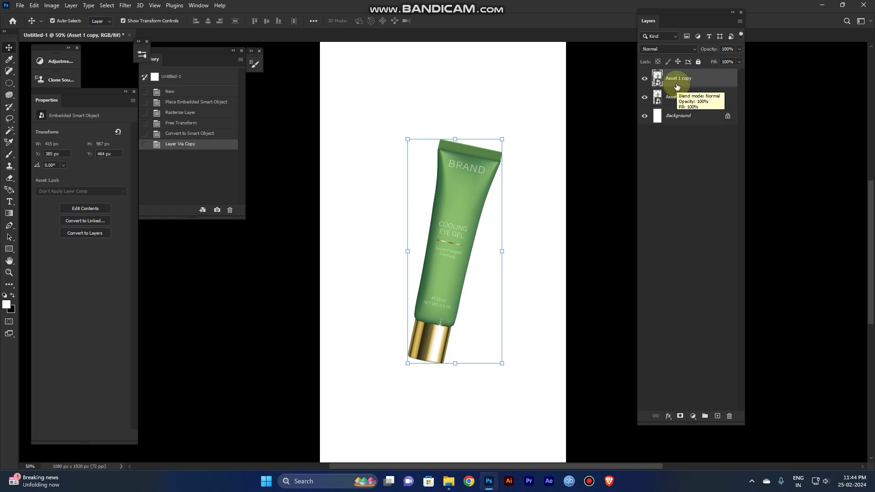
double_click(679, 79)
type("S")
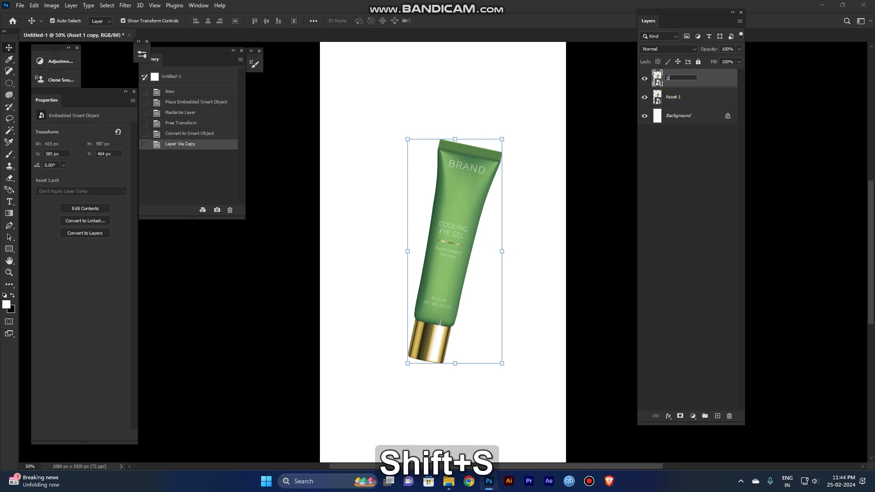
key("BackSpace")
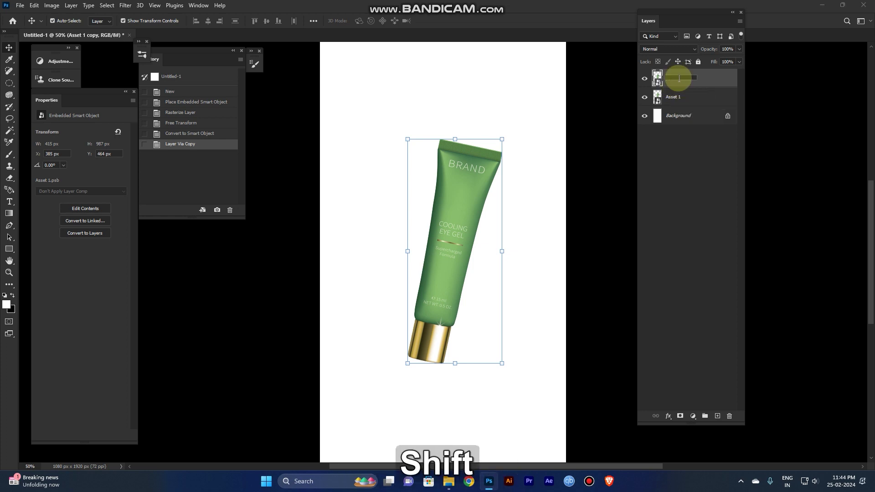
type("Prodct")
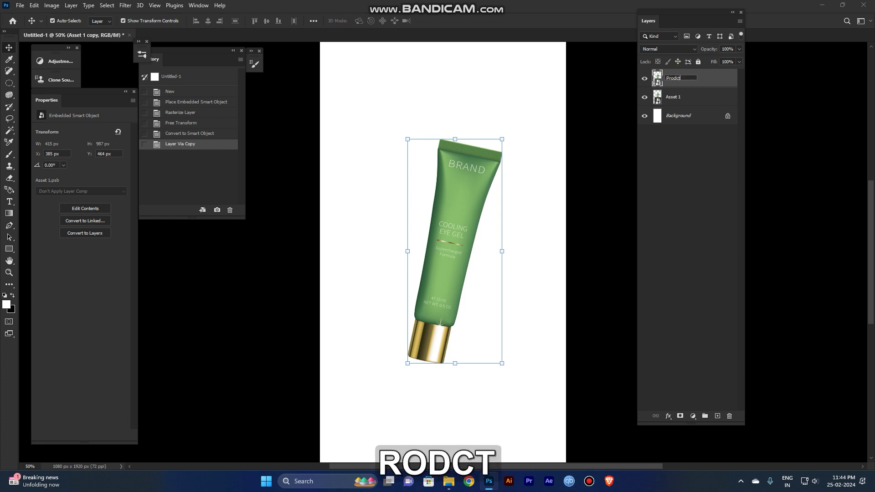
double_click(674, 96)
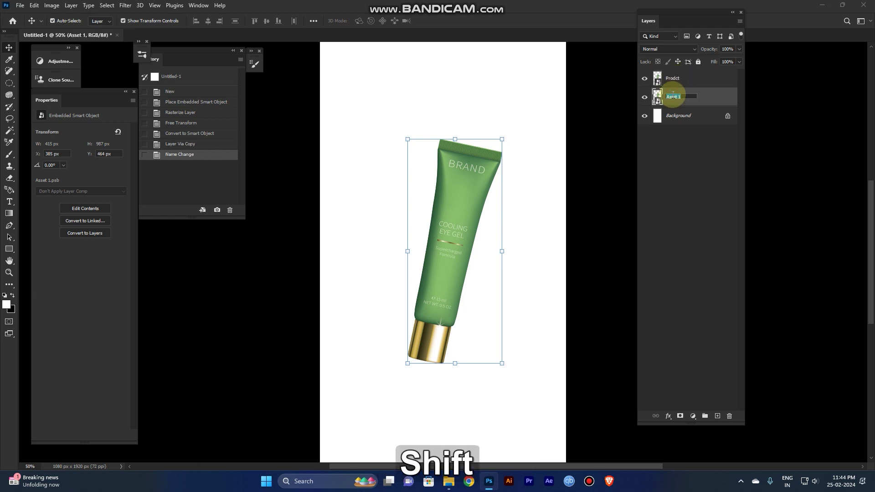
type("Shadow")
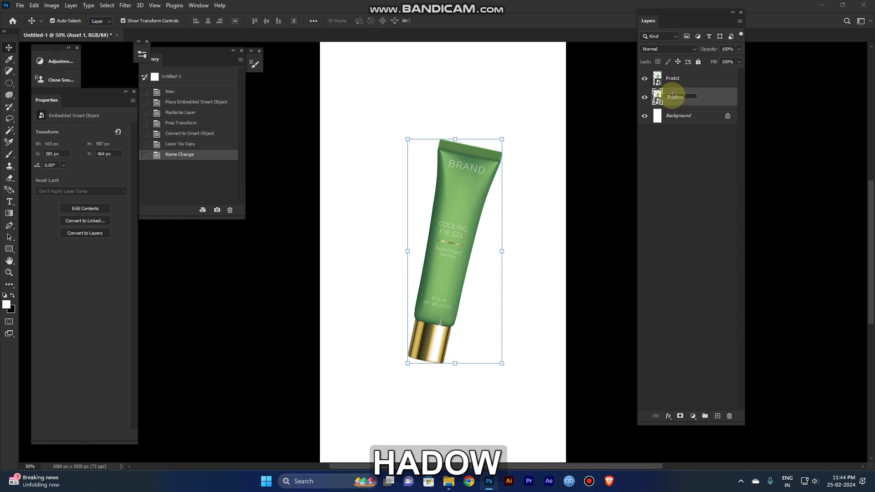
left_click(704, 94)
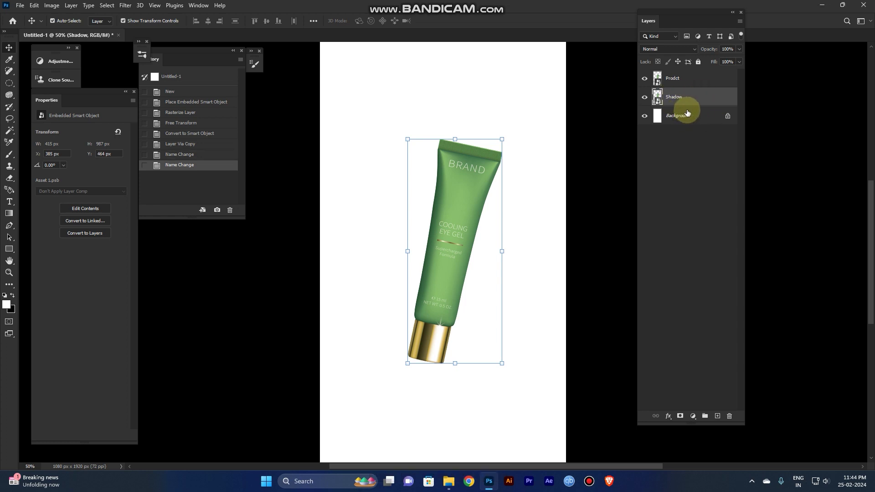
Step: Apply a black #000000 Color Overlay at 100% Normal to the Shadow layer
left_click(668, 417)
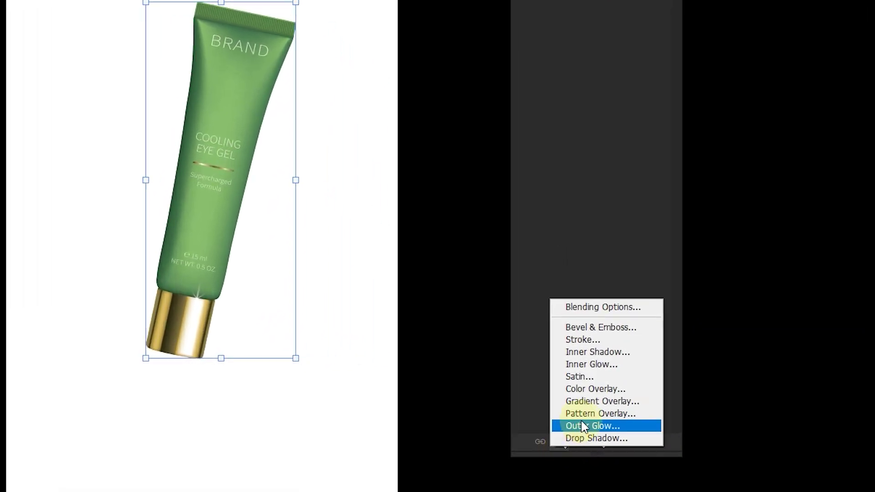
left_click(594, 389)
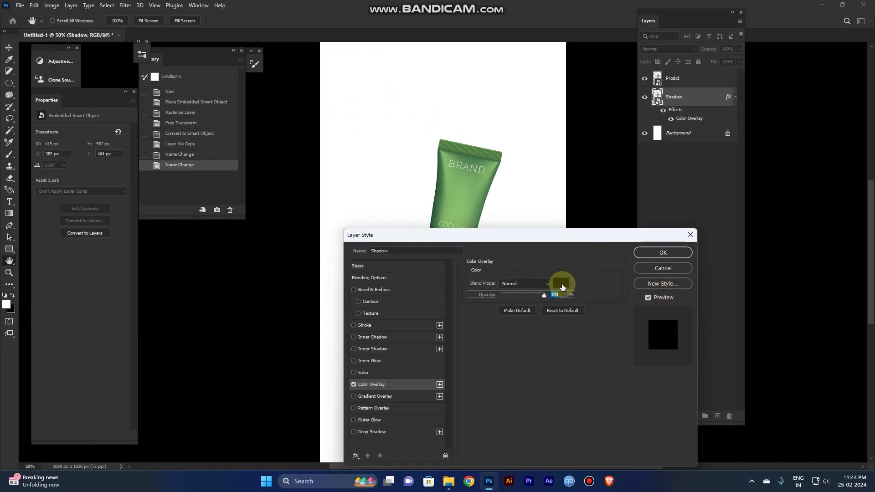
left_click(561, 285)
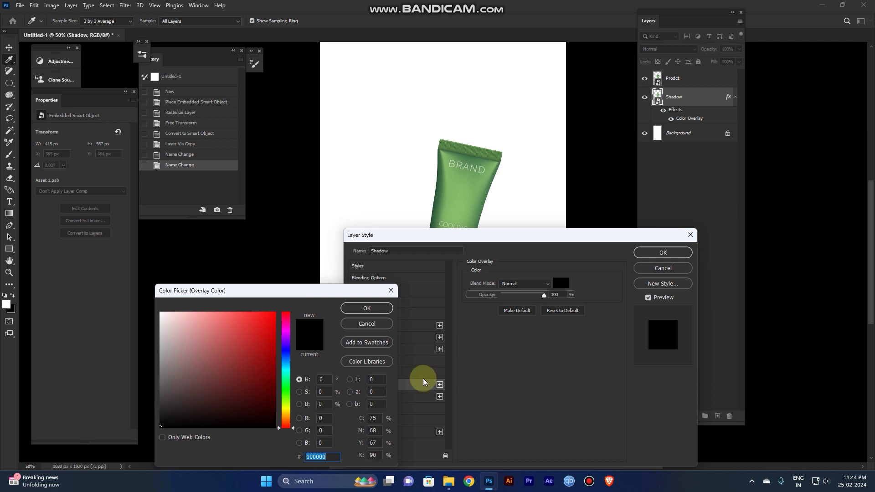
left_click(367, 308)
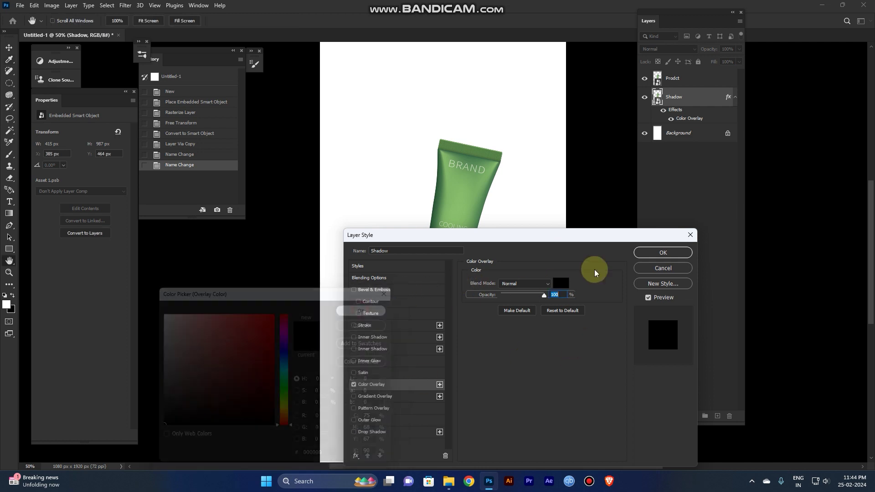
left_click(648, 254)
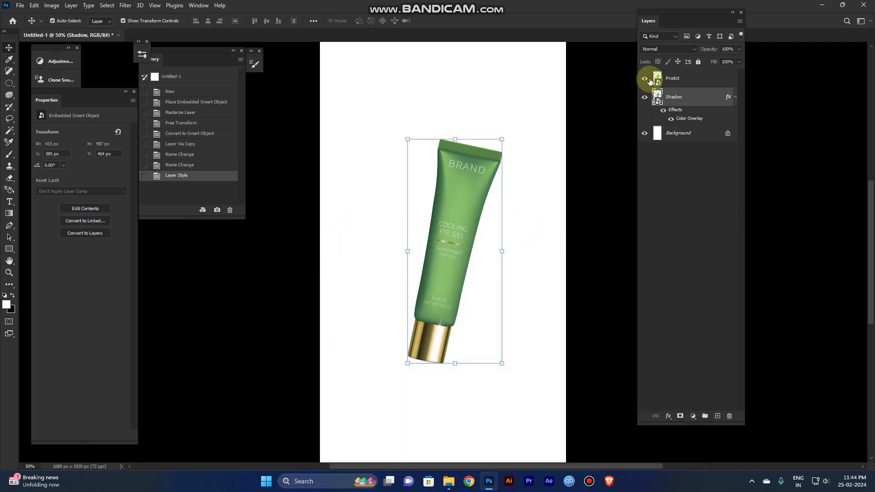
left_click(645, 79)
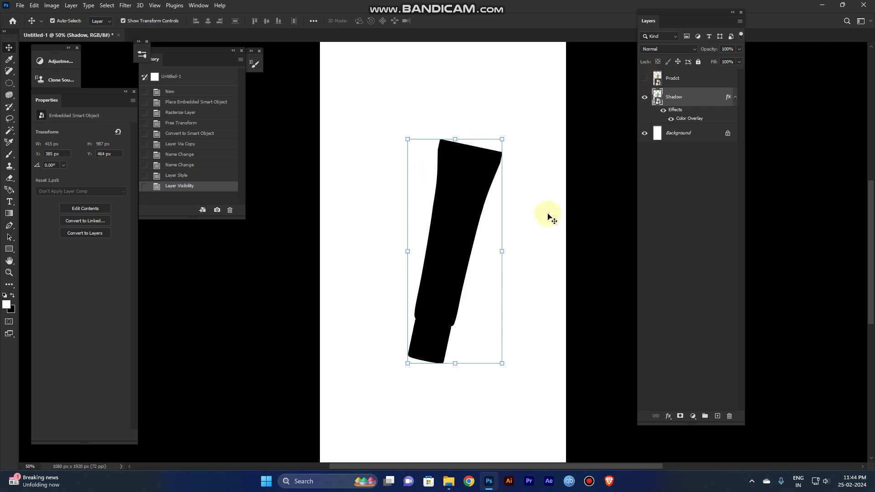
left_click(701, 245)
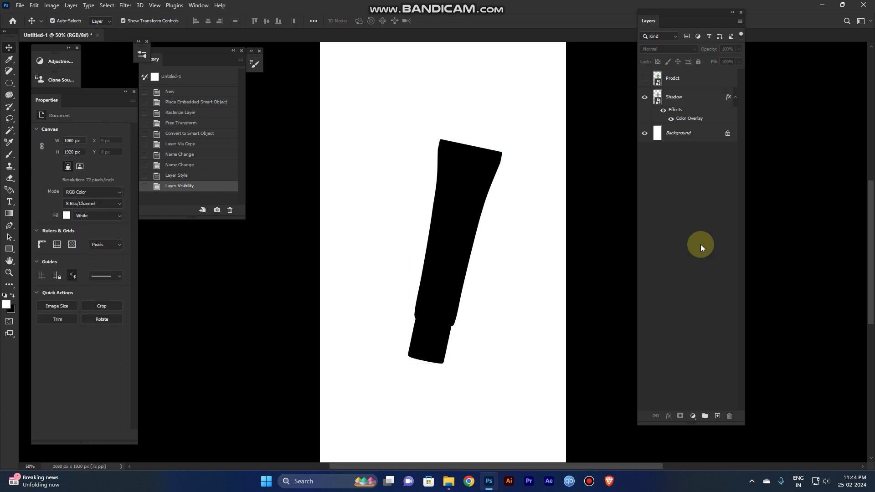
left_click(687, 98)
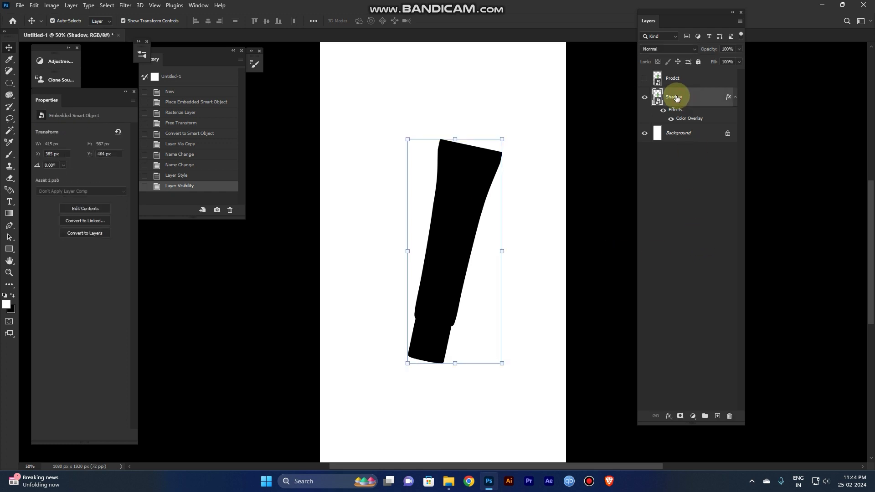
left_click(645, 78)
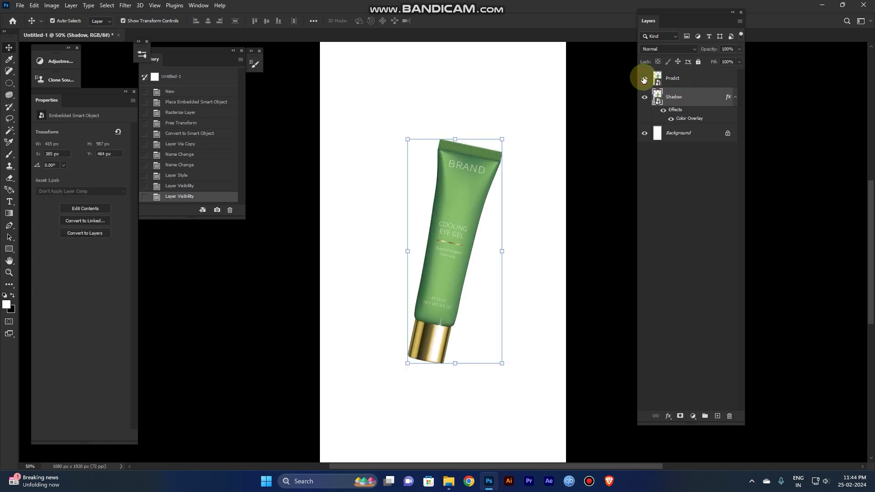
left_click(695, 104)
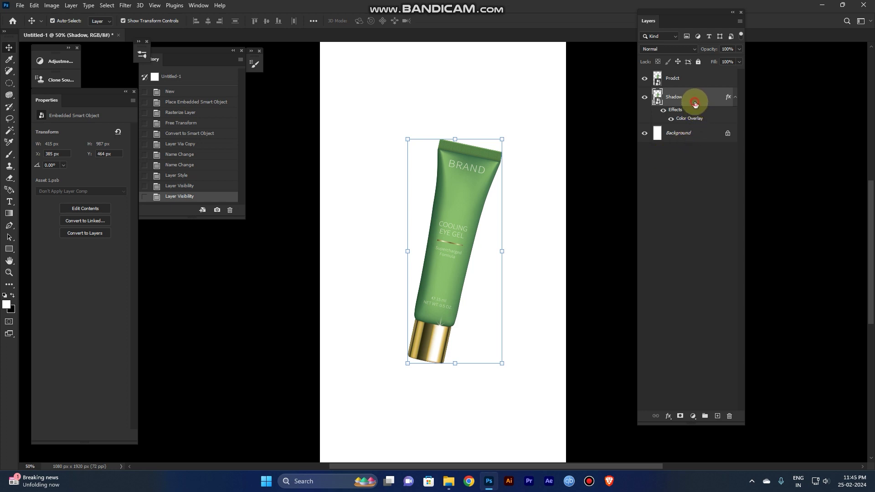
Step: Choose Filter > Blur Gallery > Path Blur for the Shadow layer
left_click(128, 5)
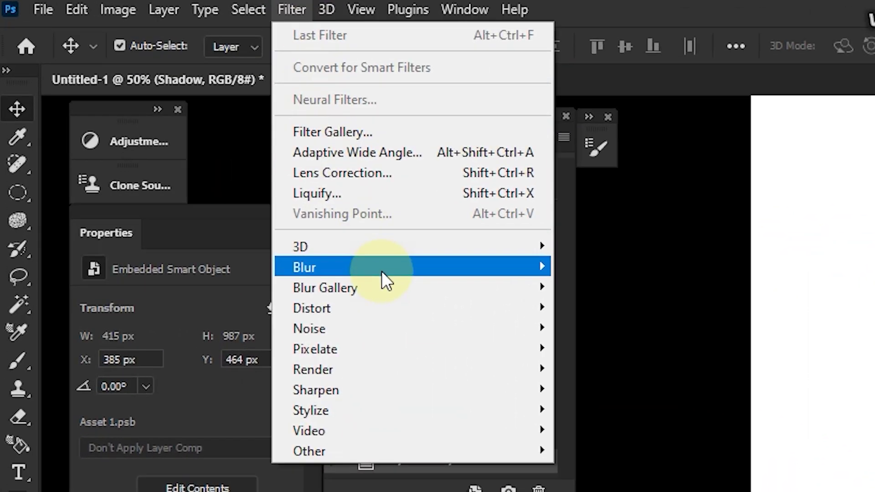
mouse_move(163, 116)
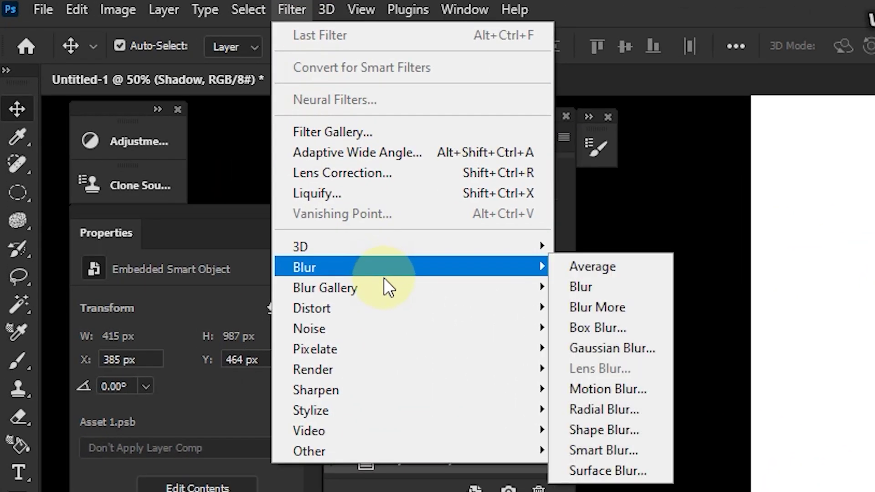
mouse_move(387, 283)
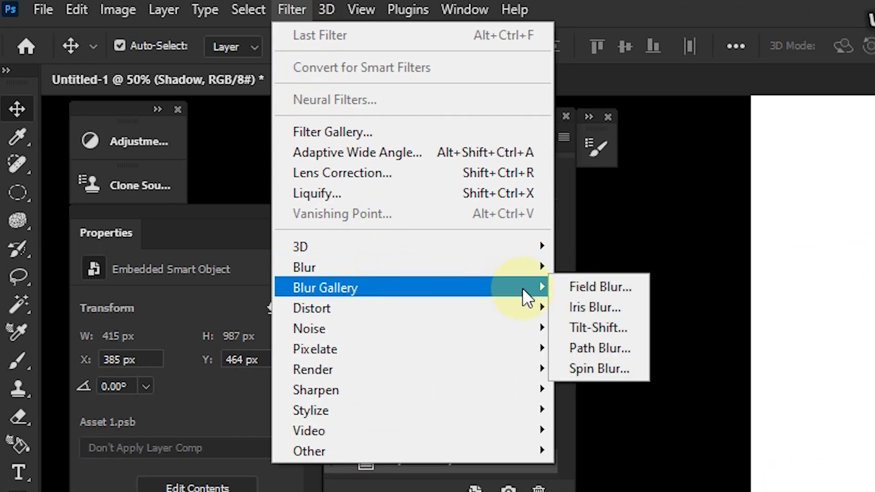
left_click(617, 351)
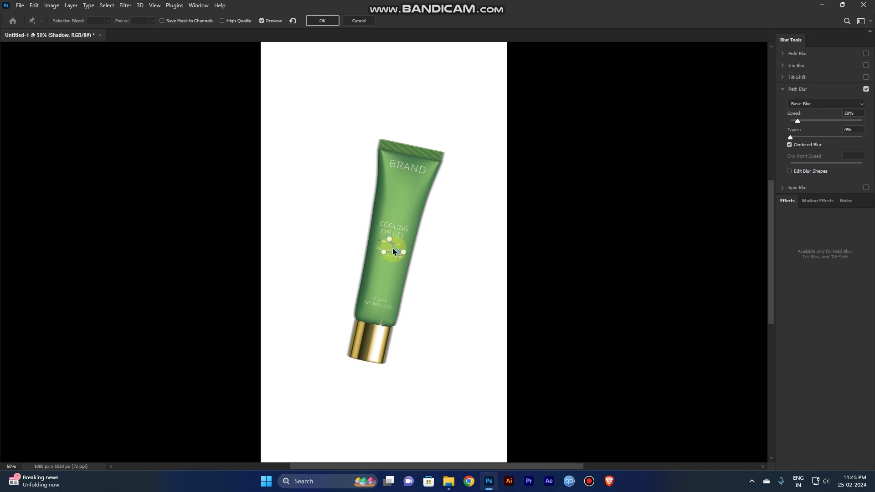
Step: Draw one blur path to the left canvas edge, delete the stray short path, and set Speed to 121%
left_click(263, 224)
mouse_move(263, 223)
left_mouse_down()
mouse_move(242, 222)
mouse_move(264, 225)
left_mouse_up()
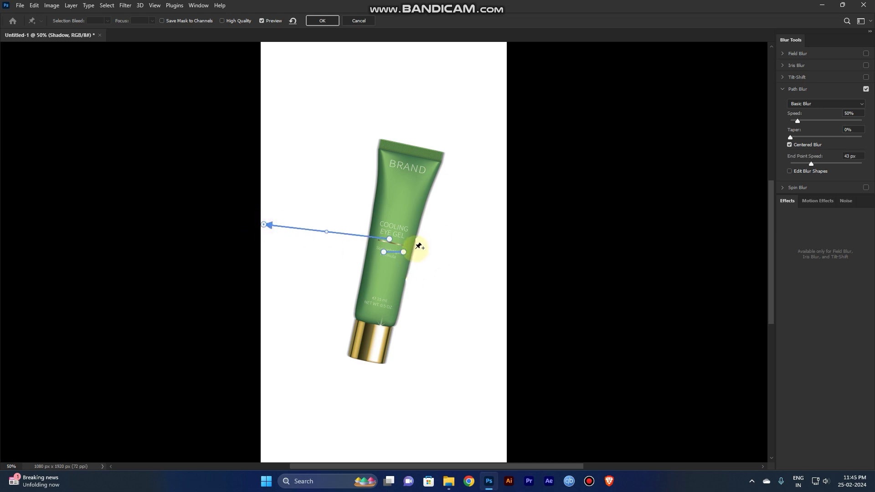
left_click(404, 253)
key("Delete")
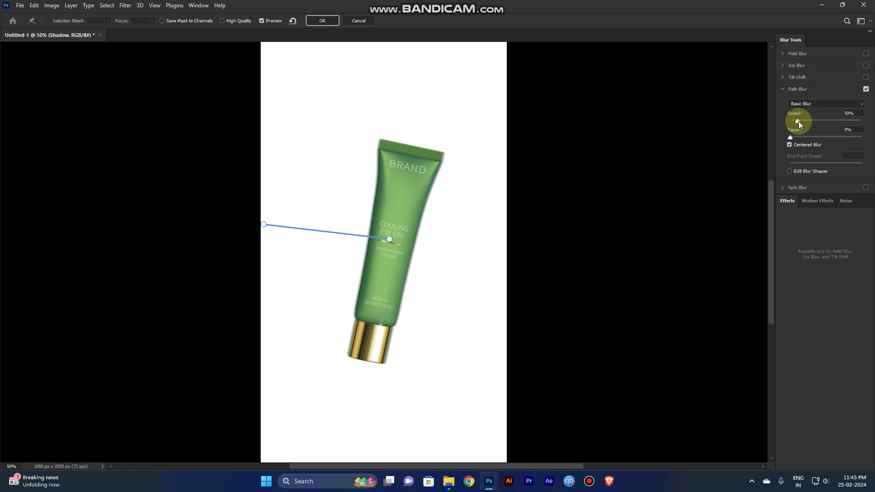
left_click_drag(799, 121, 806, 122)
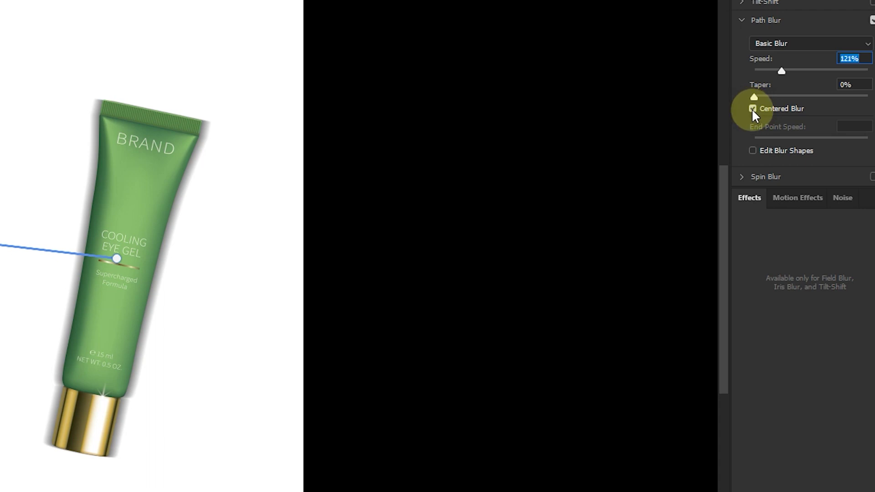
Step: Turn off Centered Blur and try Taper around 12% with Speed up to 201%
left_click(752, 109)
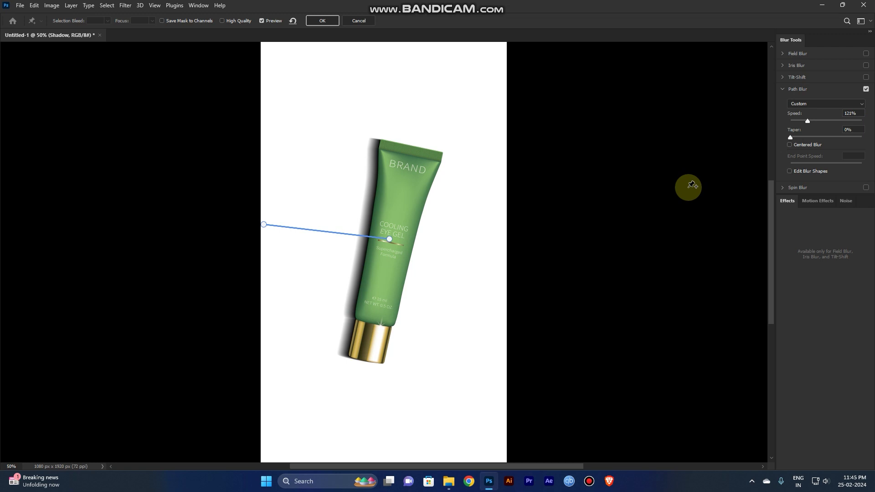
left_click(790, 145)
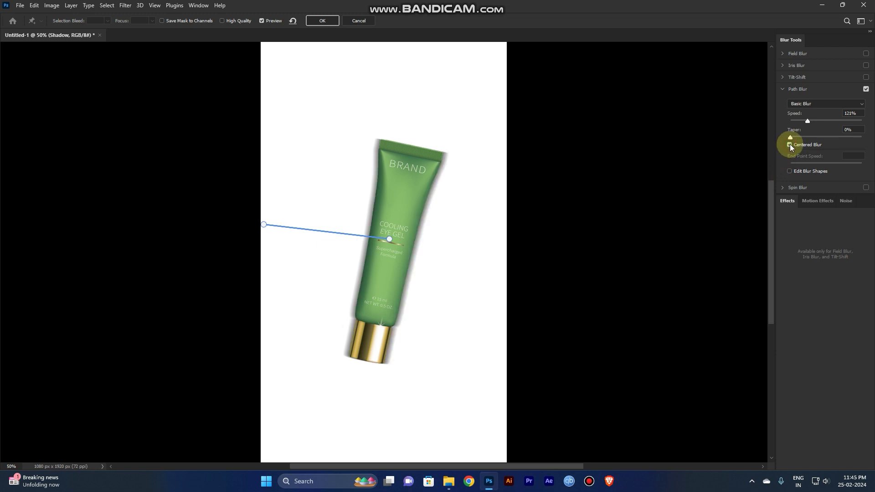
left_click(790, 145)
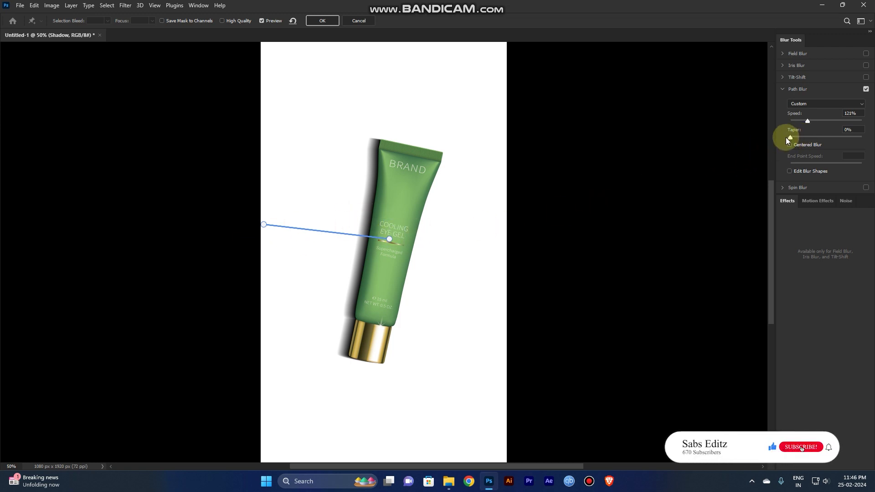
left_click_drag(790, 138, 819, 135)
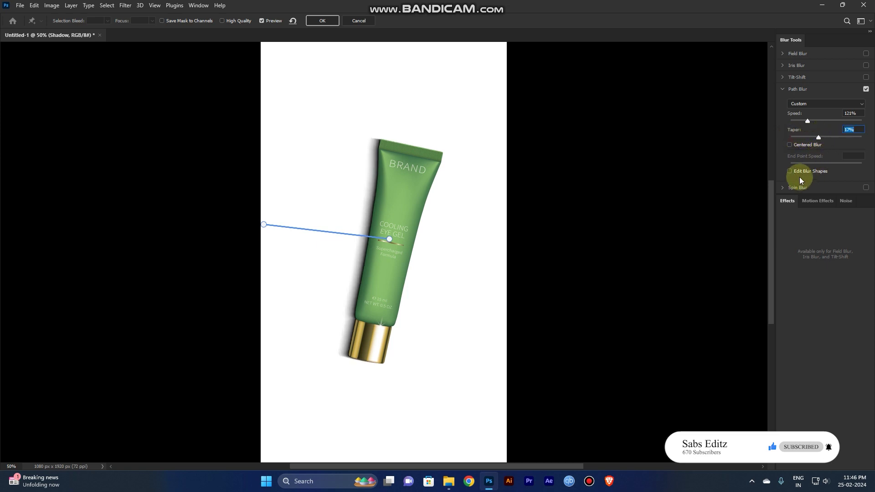
left_click_drag(812, 121, 820, 121)
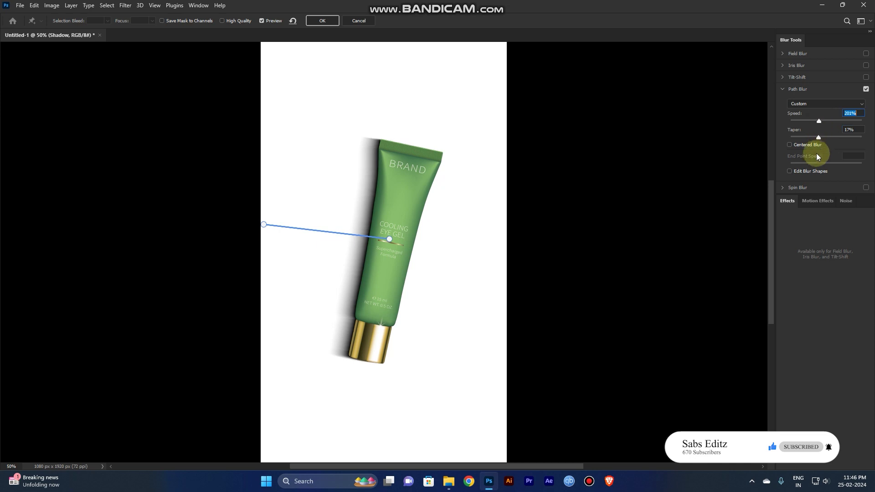
left_click(790, 173)
left_click_drag(820, 137, 821, 137)
Step: Switch to the Rear Sync Flash preset, raise Taper to 22%, and apply the path blur
left_click(820, 104)
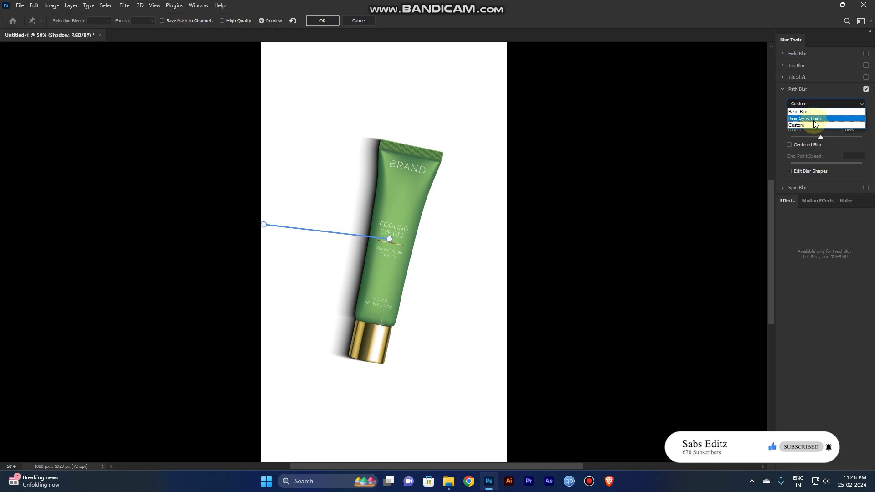
left_click(814, 119)
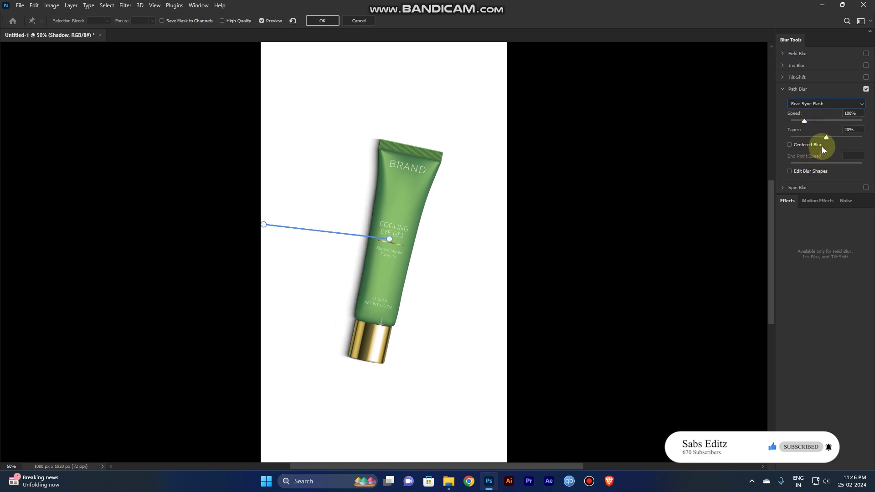
left_click_drag(826, 139, 811, 123)
left_click(322, 21)
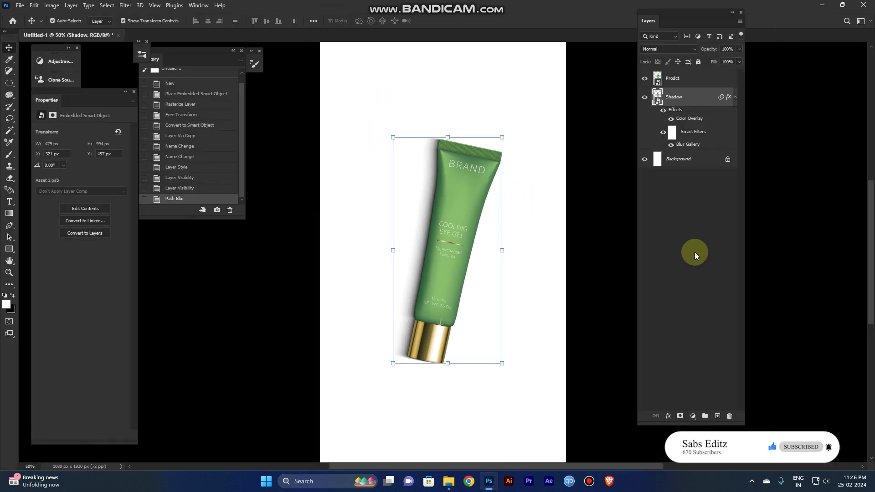
Step: Toggle the Shadow layer's visibility to compare the poster with and without it
left_click(694, 252)
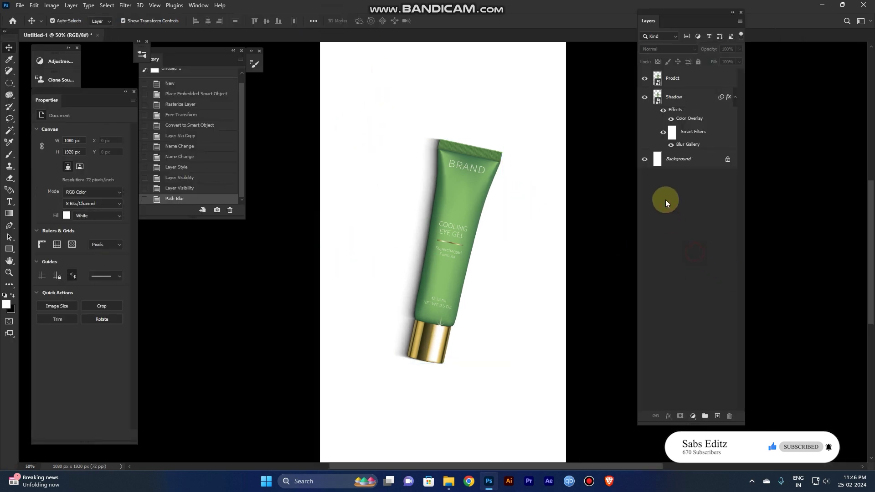
left_click(647, 98)
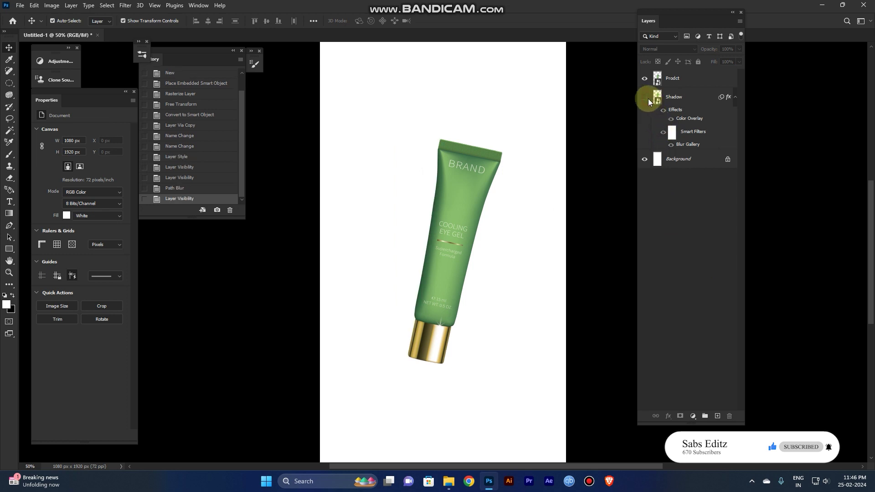
left_click(647, 99)
left_click(648, 98)
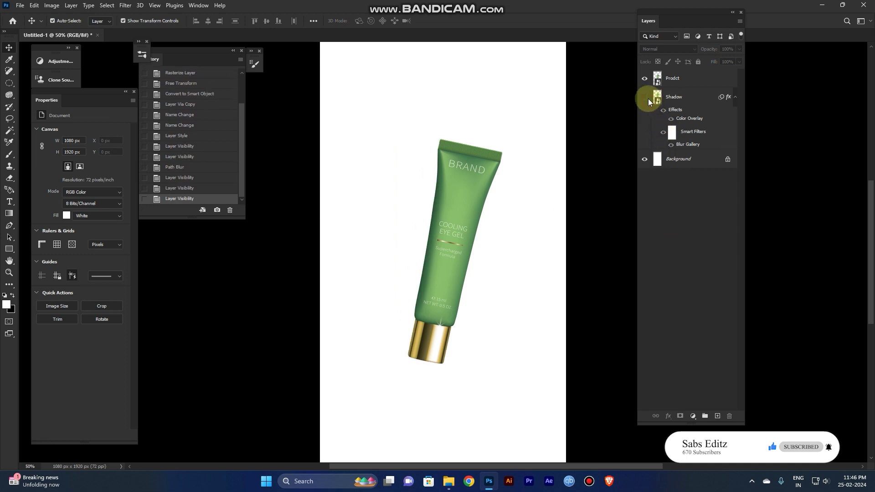
left_click(647, 98)
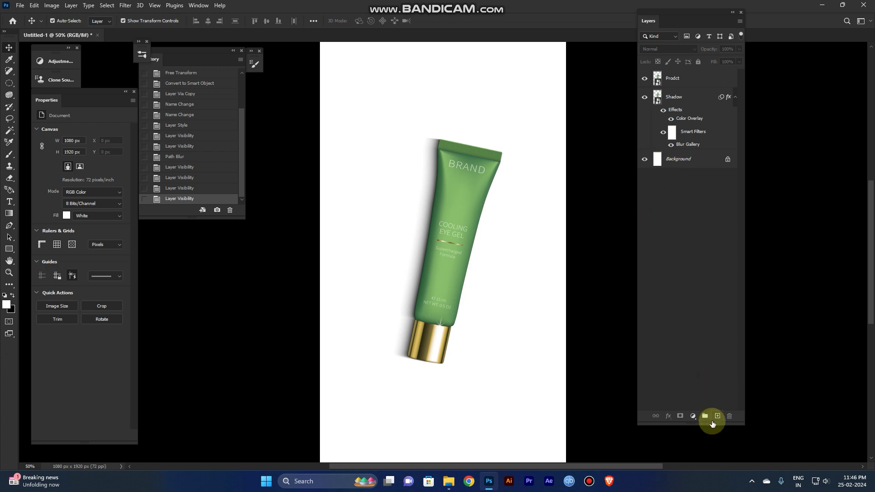
Step: Add a new layer filled with green sampled from the tube, placed just above Background
left_click(717, 417)
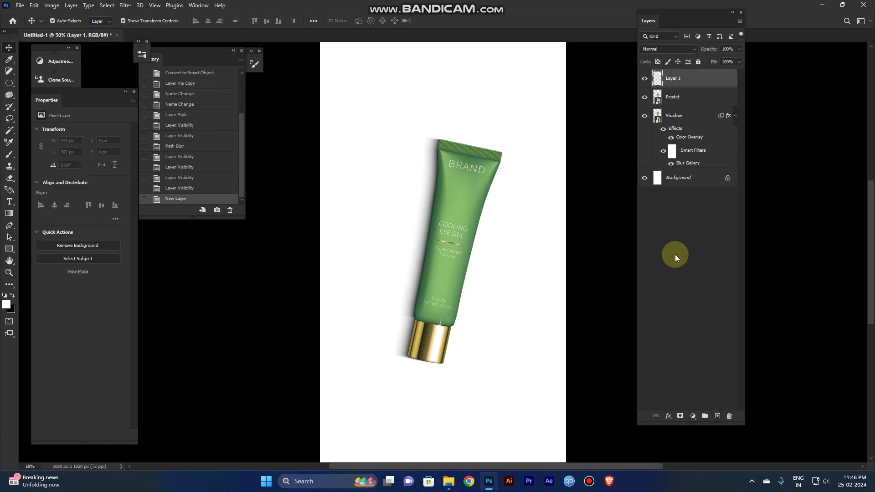
key("i")
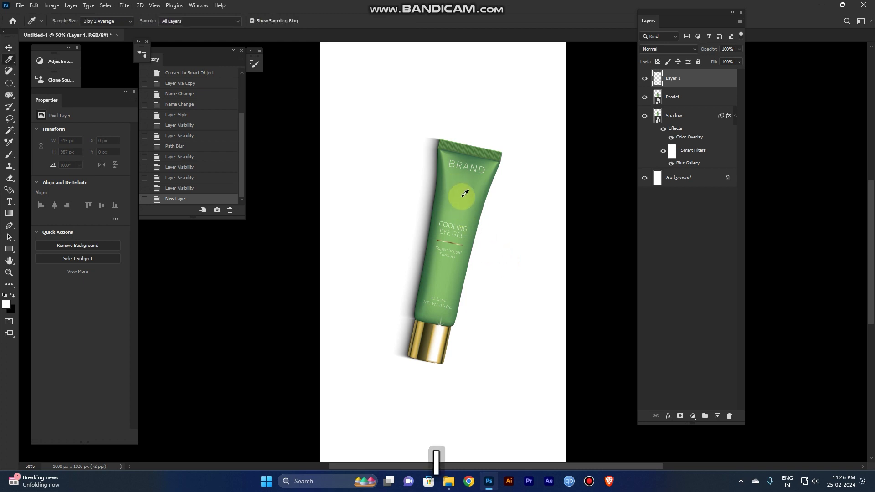
left_click(459, 213)
left_click_drag(459, 213, 461, 207)
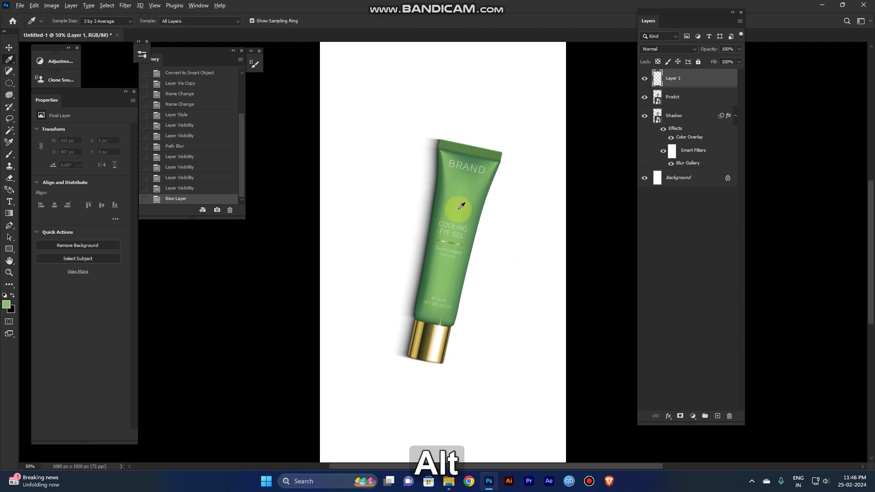
key("alt+BackSpace")
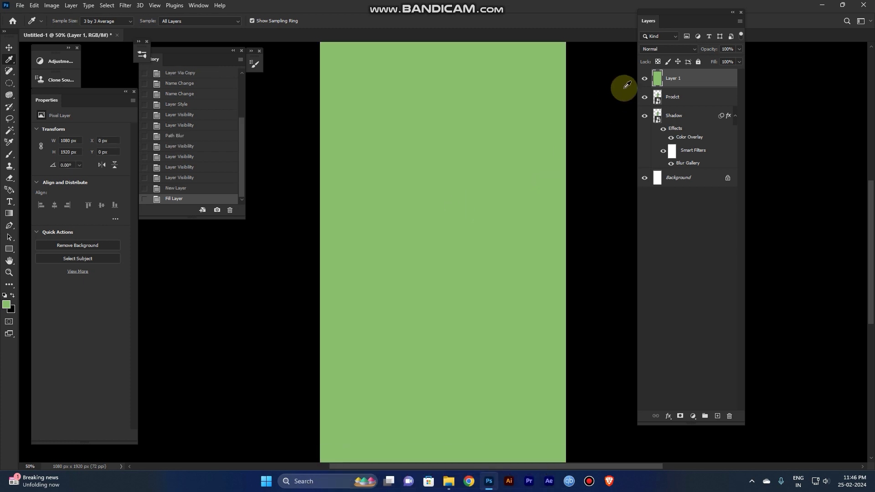
left_click_drag(708, 79, 716, 167)
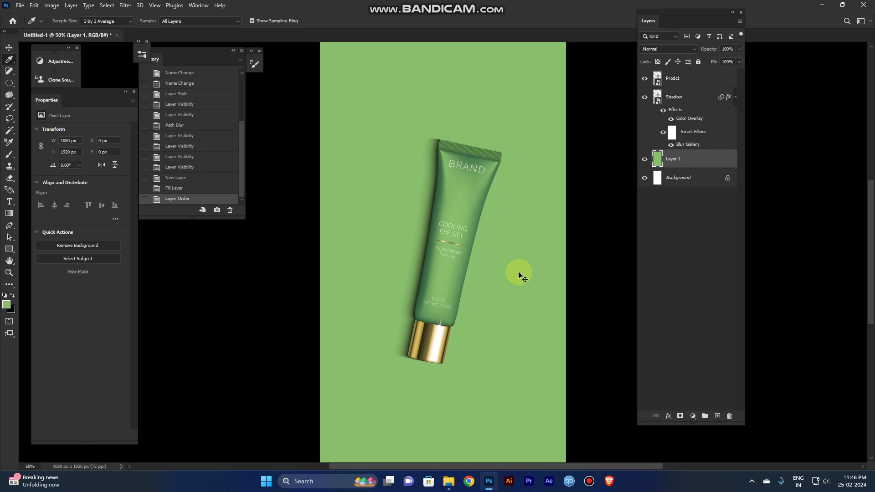
key("ctrl+minus")
key("ctrl+plus")
Step: Rename the green fill layer to BG
left_click(675, 159)
type("Bg")
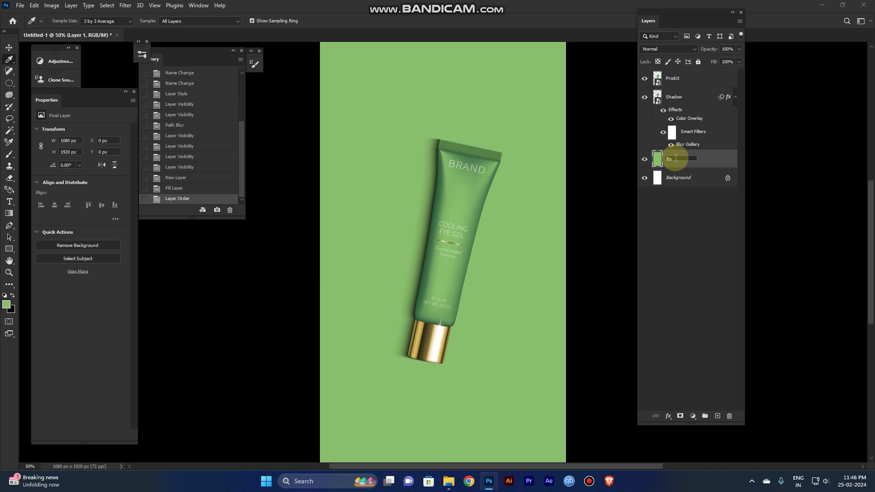
key("BackSpace")
type("G")
left_click(699, 237)
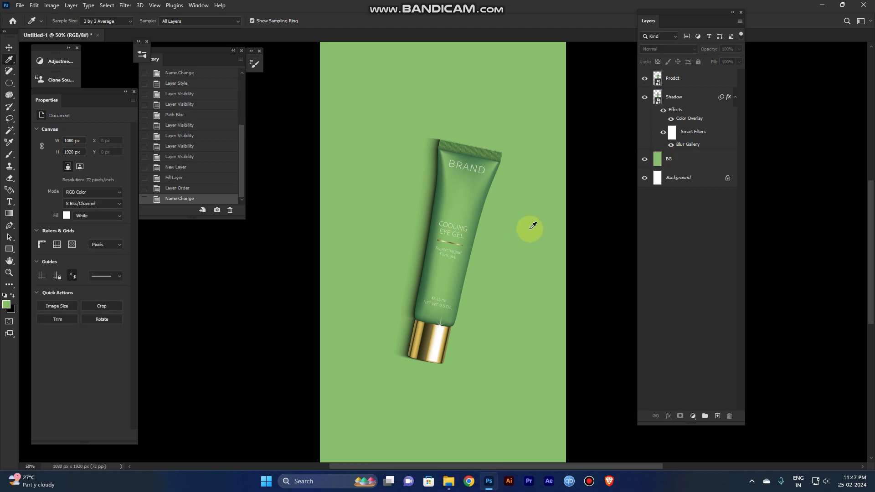
key("ctrl+minus")
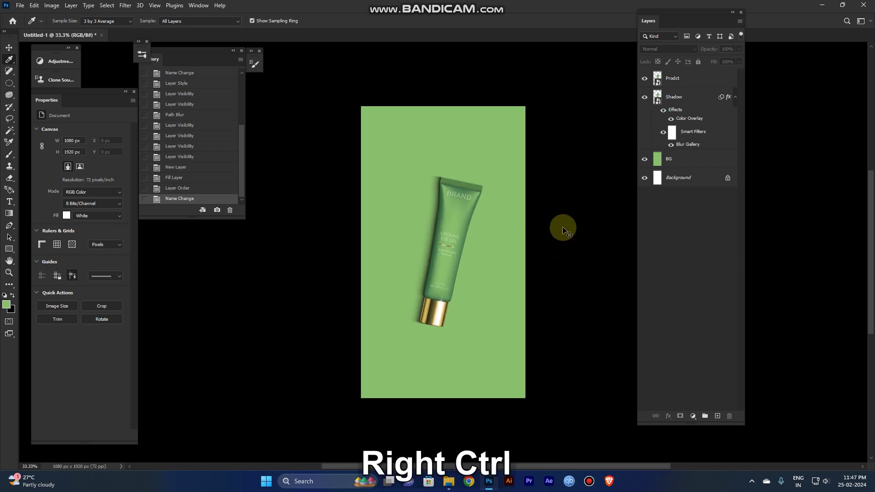
key("ctrl+plus")
Step: Drag the coconut underwater still-life photo from Explorer into the poster
key("alt+Tab")
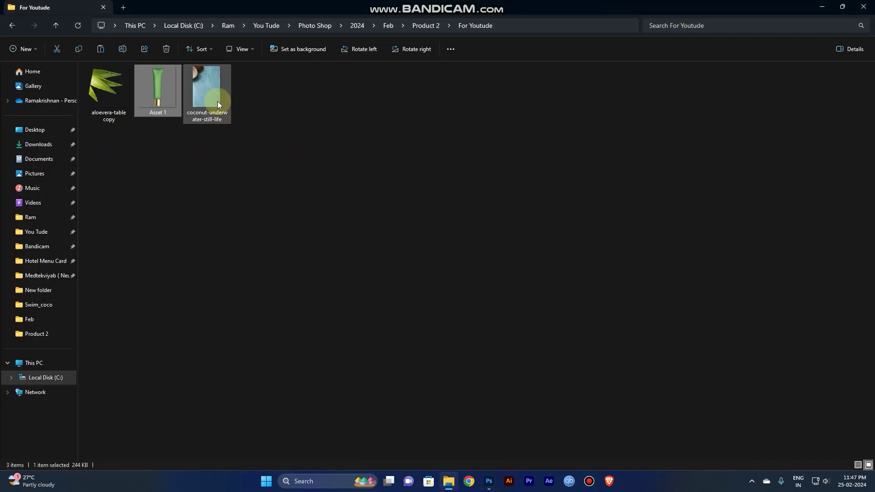
left_click_drag(215, 100, 466, 220)
key("alt+Tab")
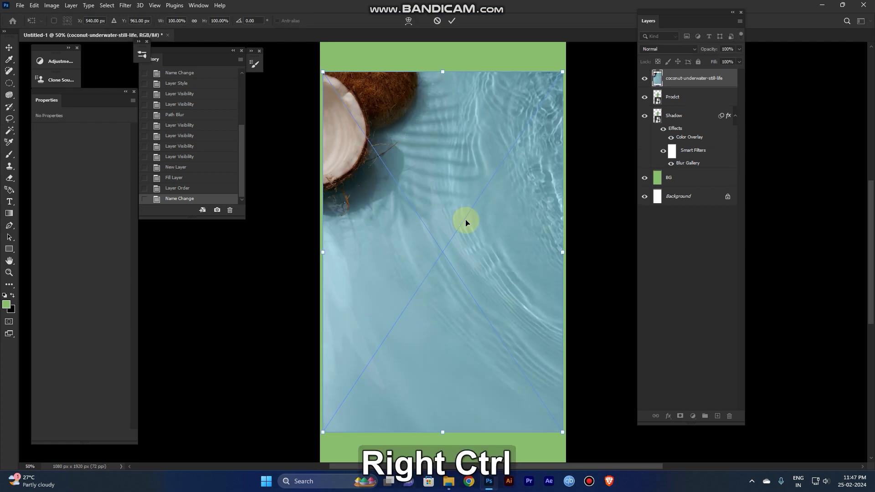
Step: Commit the placed coconut underwater photo and rasterize its layer
key("ctrl+minus")
left_click(452, 21)
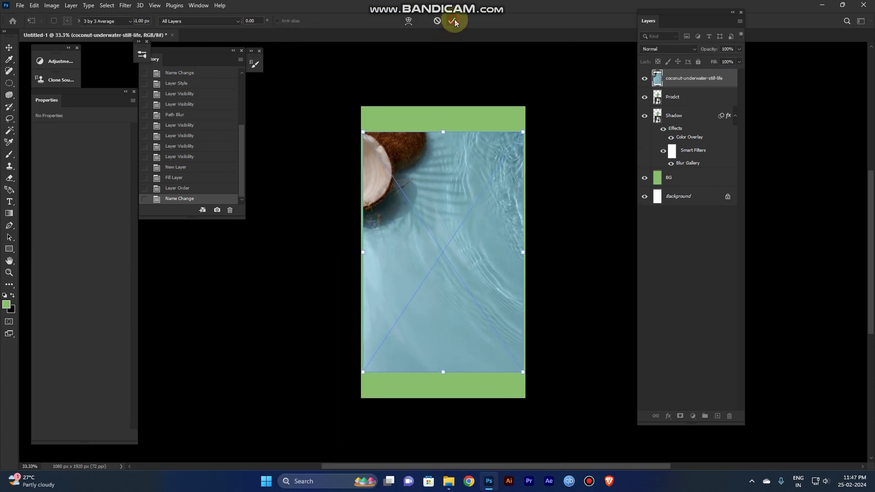
right_click(693, 80)
left_click(720, 263)
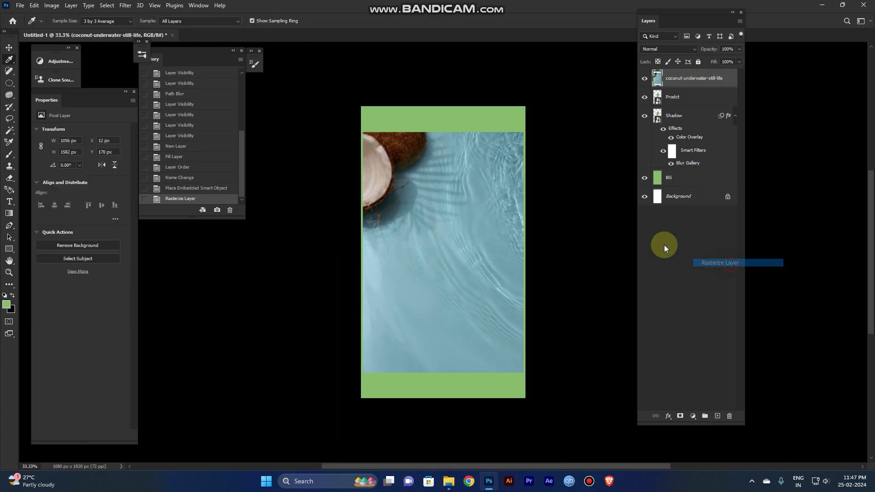
Step: Scale the photo from its centre to about 224% (2362 x 3538 px) so rippled water fills the canvas
key("ctrl+t")
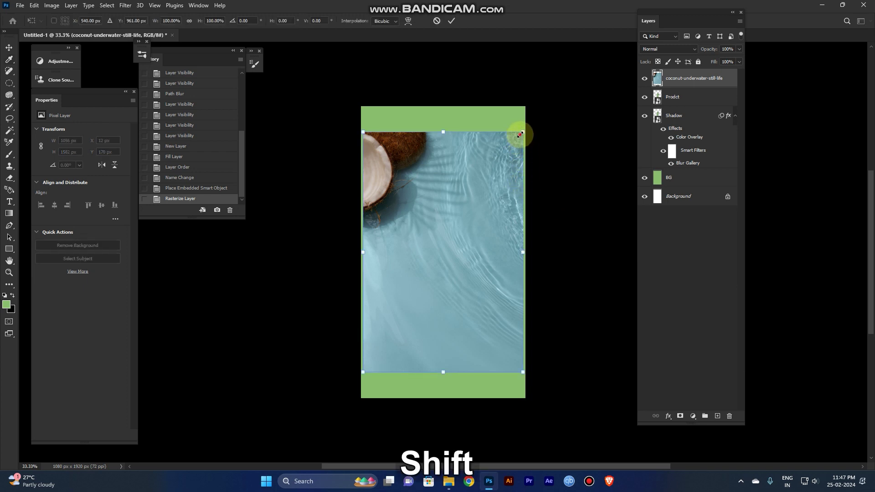
left_click_drag(521, 135, 426, 234)
key("space")
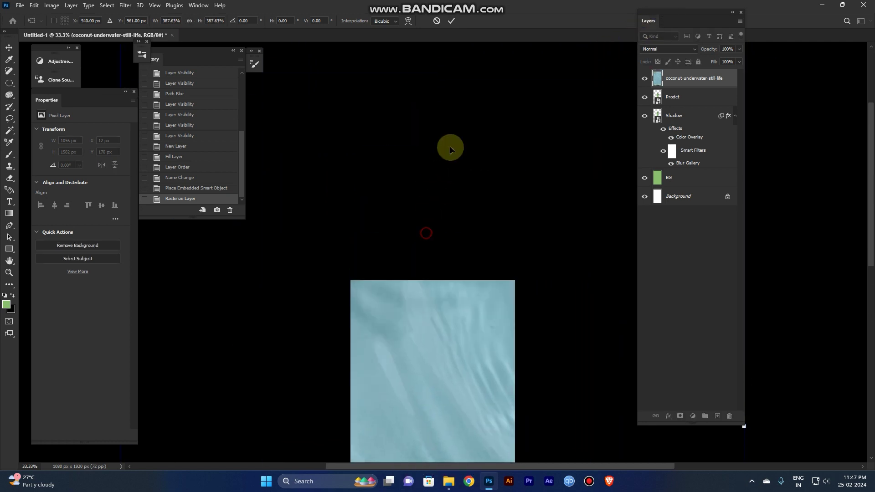
key("space")
left_click_drag(447, 141, 447, 257)
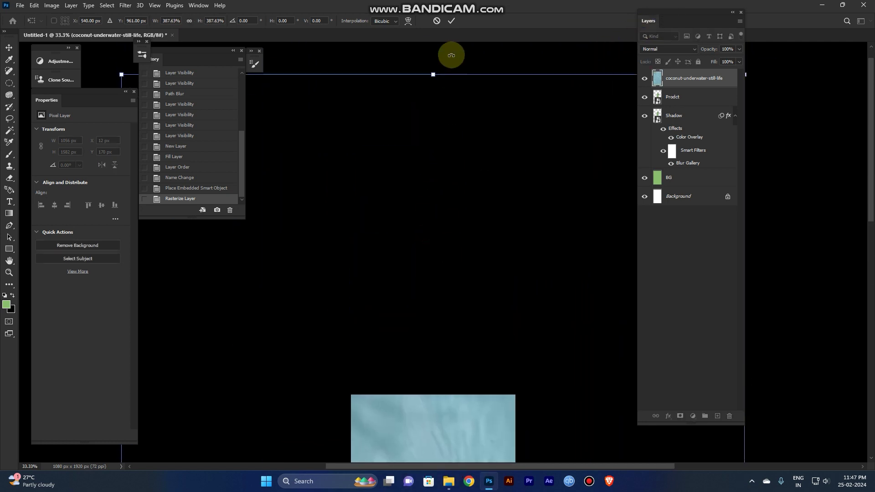
key("alt")
left_click_drag(432, 76, 483, 198)
key("space")
left_click_drag(479, 235, 469, 205)
key("space")
left_click_drag(511, 228, 497, 204)
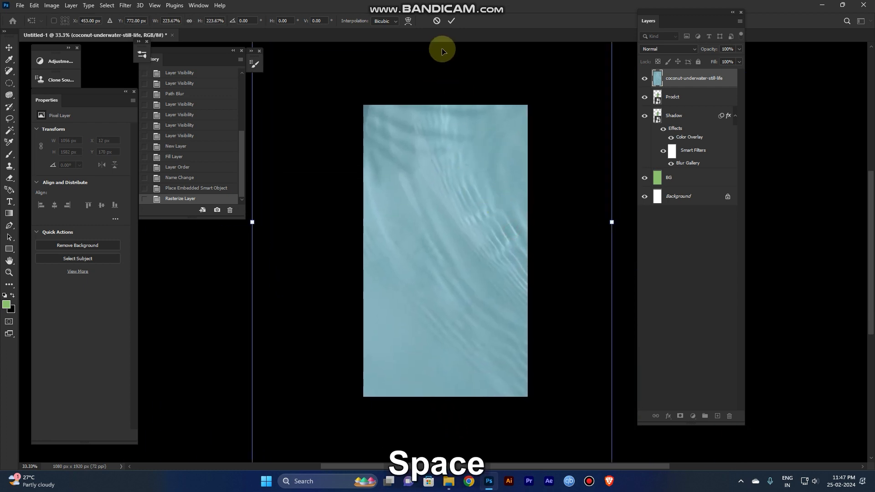
left_click(452, 20)
key("i")
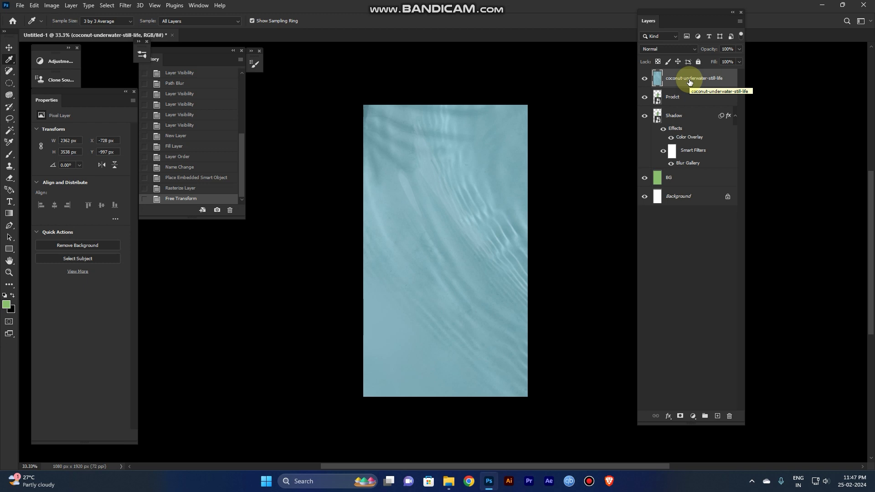
Step: Move the coconut photo layer below the tube and shadow and rename it Water
left_click_drag(689, 82, 698, 166)
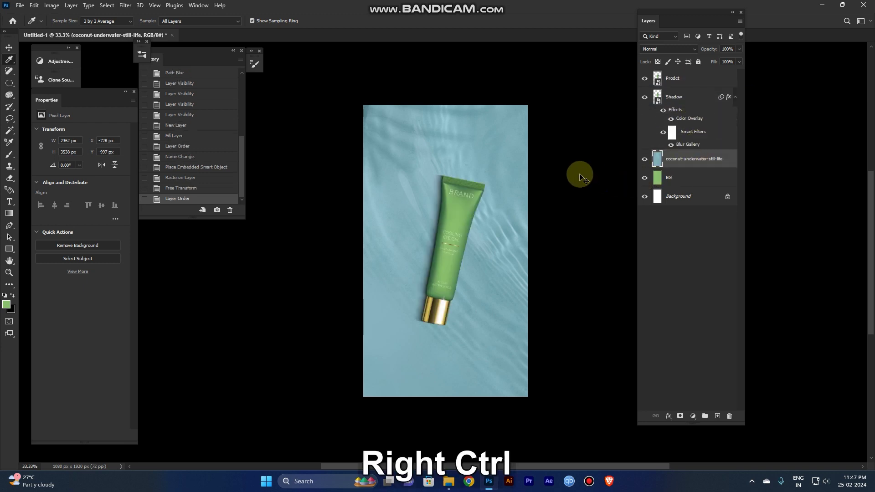
key("ctrl+plus")
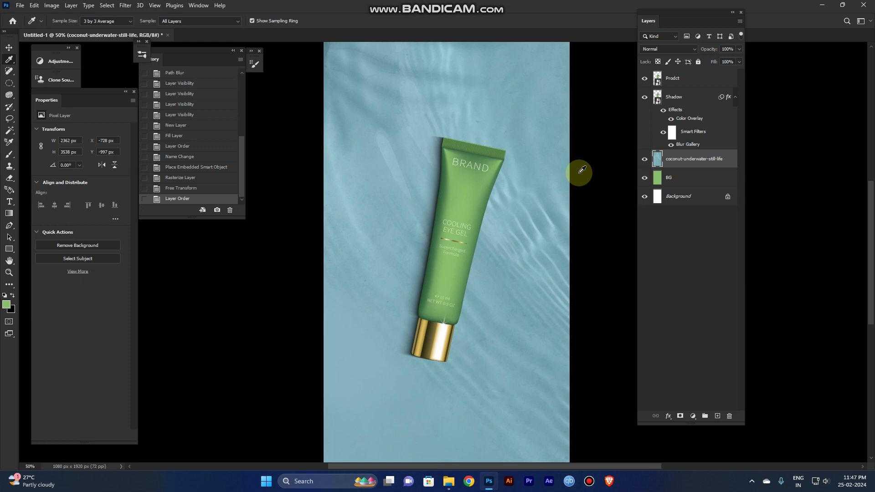
key("ctrl+minus")
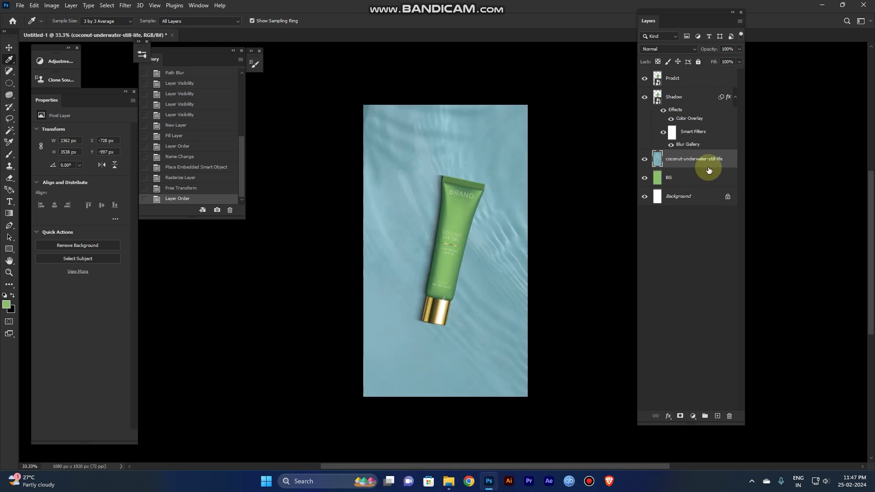
double_click(694, 159)
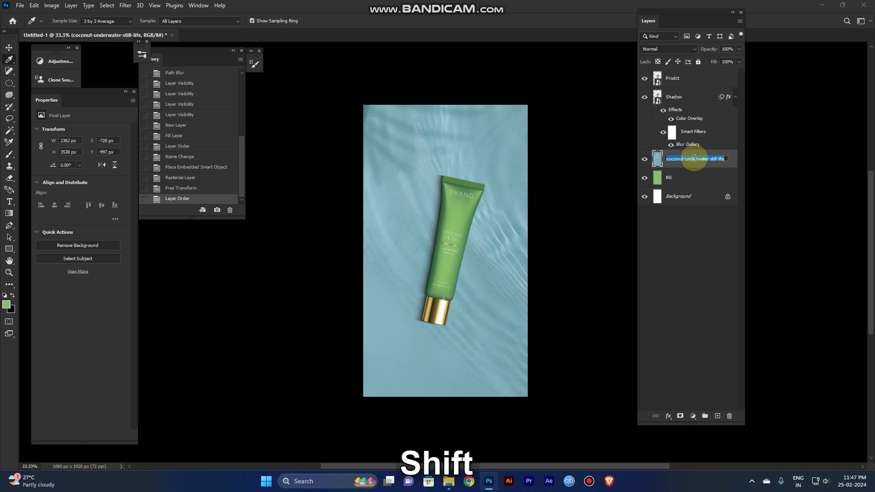
type("Water")
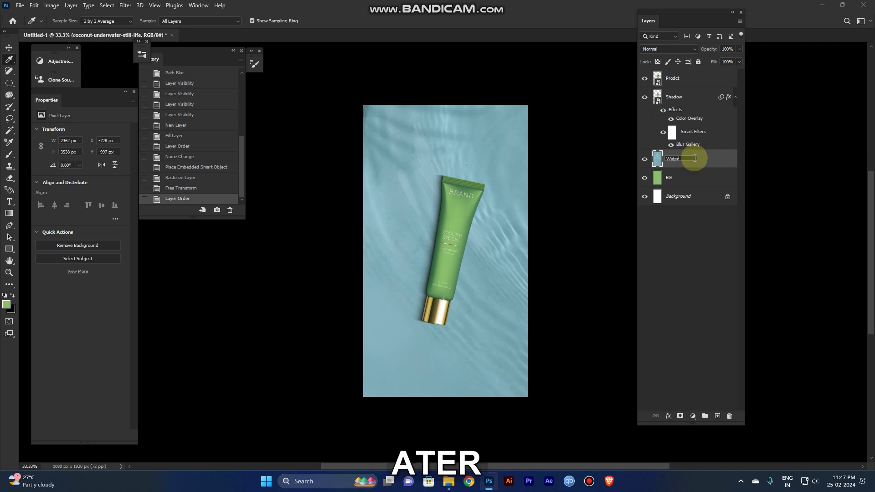
left_click(704, 161)
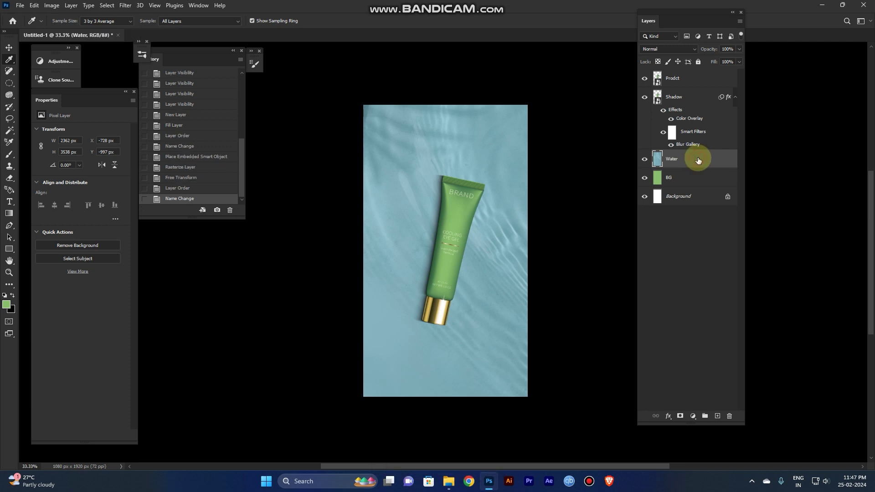
Step: Blend the Water layer in Luminosity mode at 60% opacity, then switch to File Explorer
left_click(663, 50)
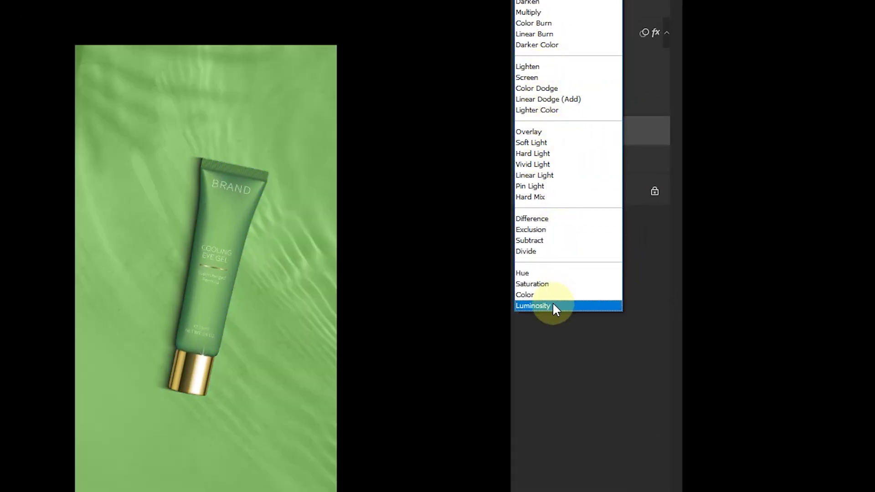
left_click(553, 306)
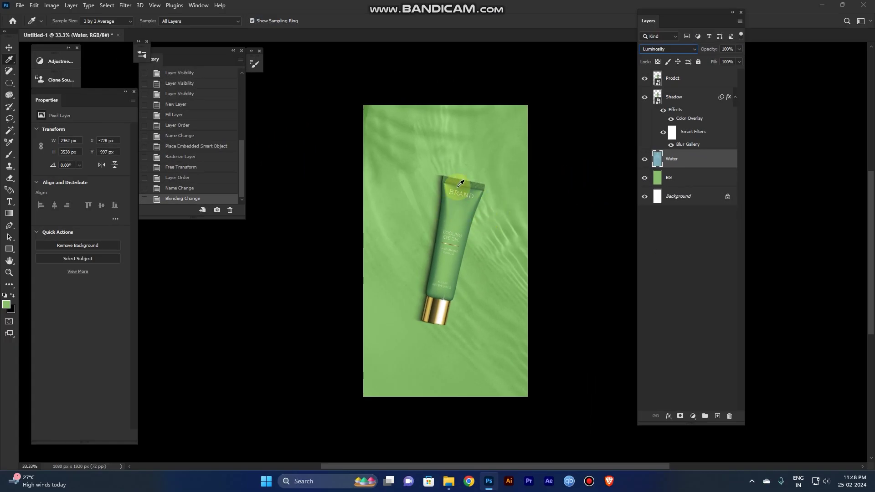
left_click_drag(460, 184, 454, 215)
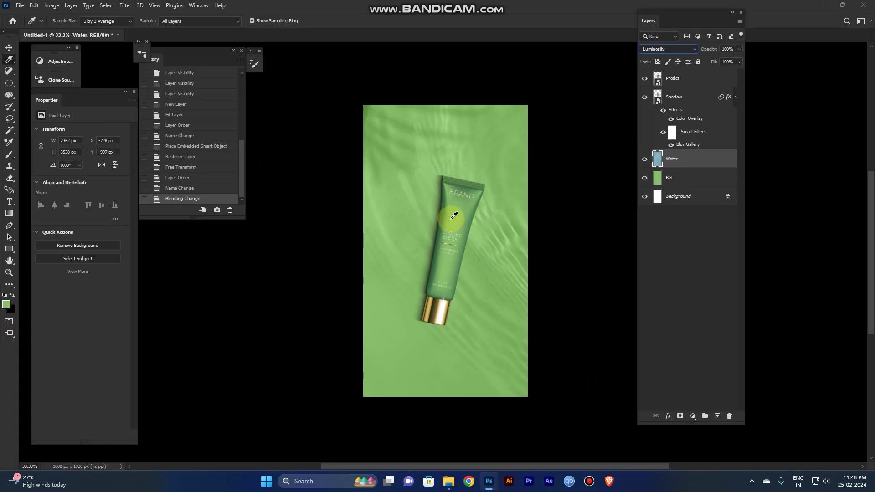
left_click(741, 49)
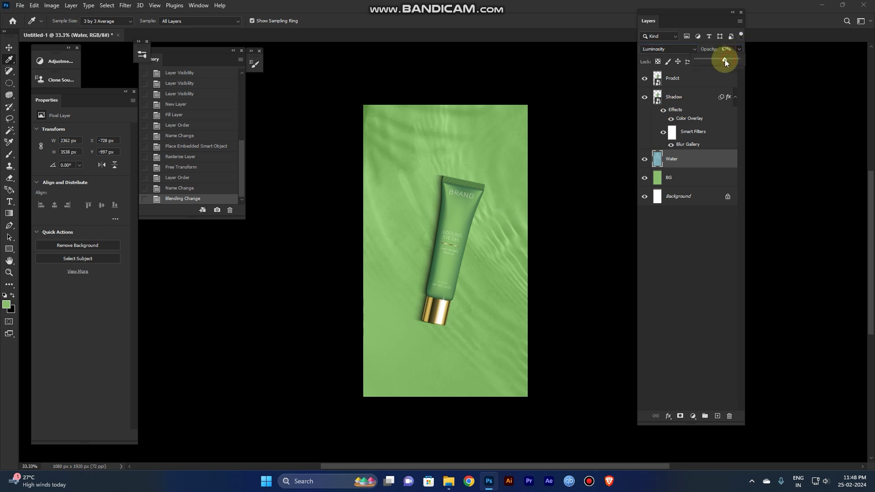
left_click_drag(725, 59, 724, 59)
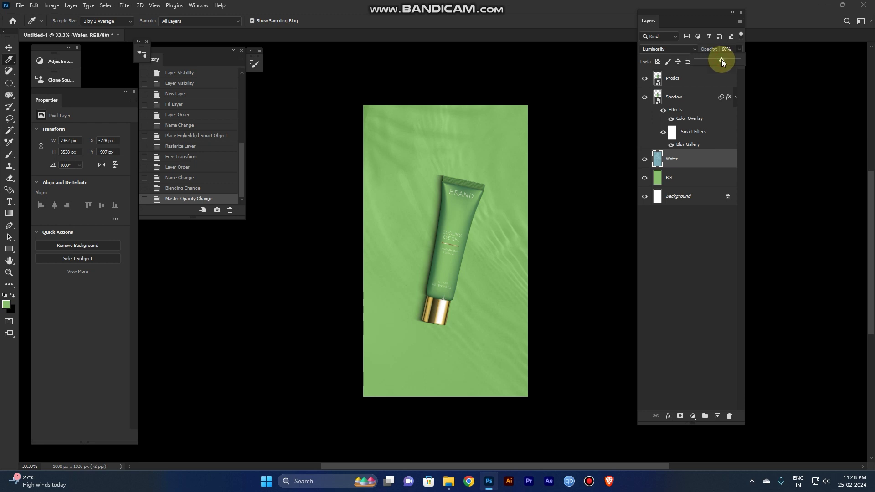
left_click(671, 235)
left_click(658, 264)
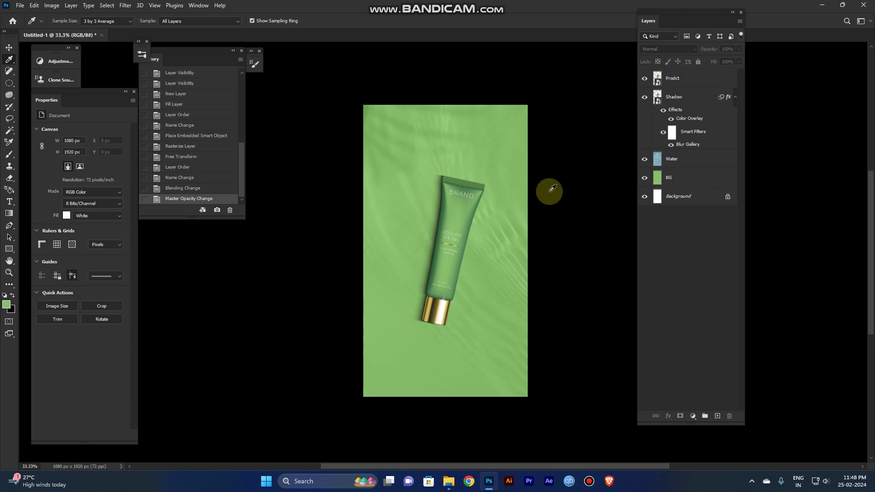
key("alt+Tab")
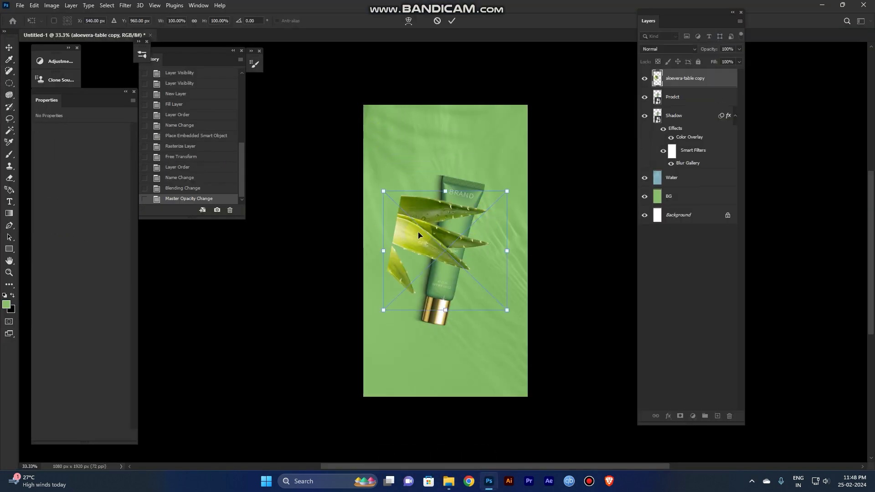
Step: Place the aloevera-table copy leaves in the top-left corner, scaled down slightly from the centre
left_click_drag(418, 233, 380, 128)
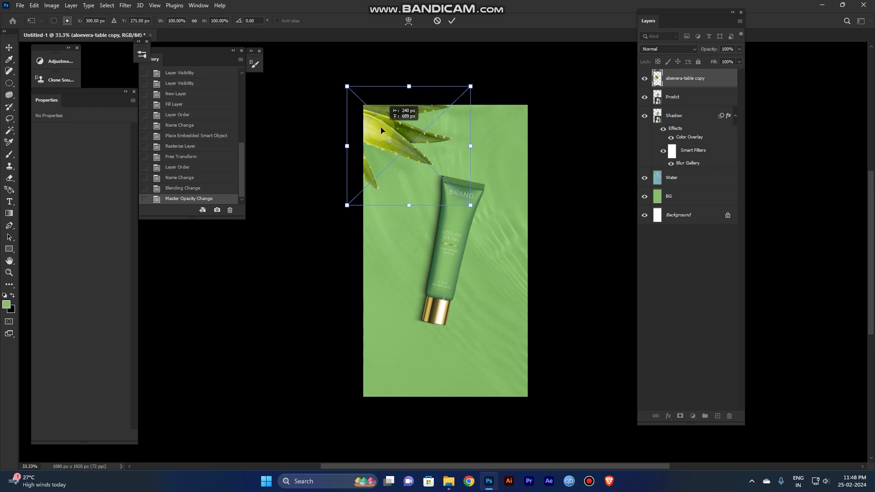
key("alt")
left_click_drag(468, 86, 464, 90)
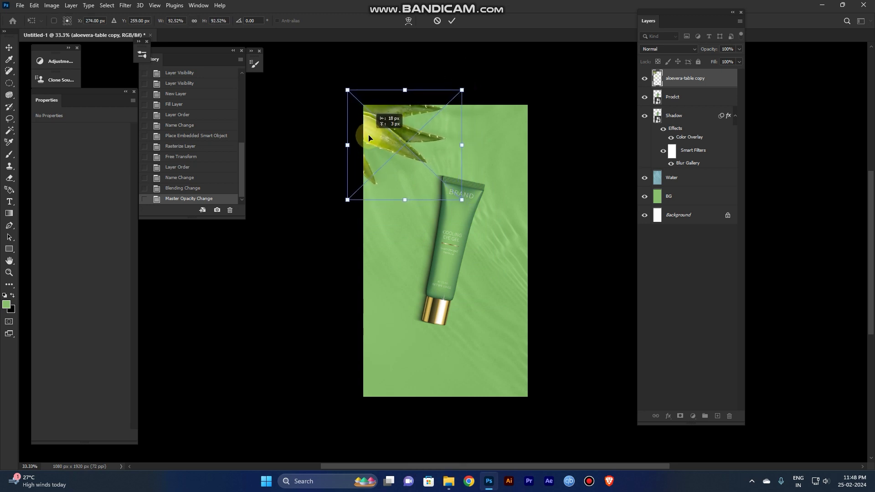
left_click(452, 21)
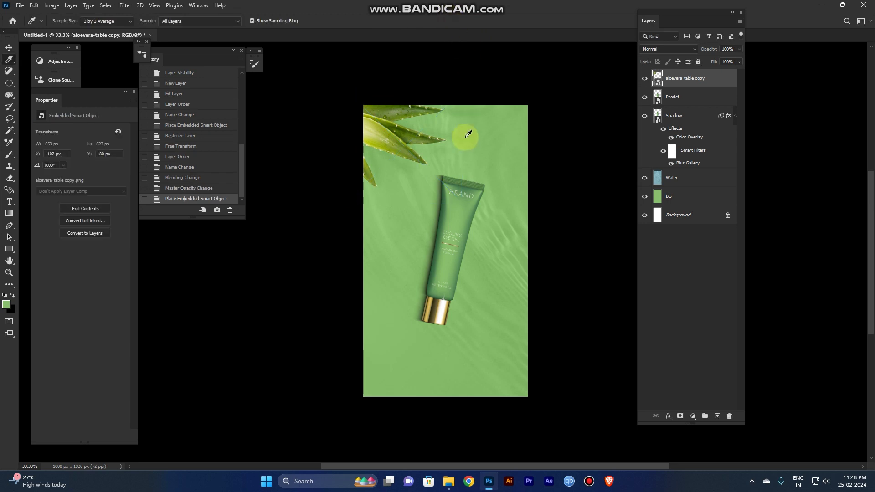
Step: Rasterize the aloe leaves layer, then convert it back into a smart object
key("ctrl+equal")
left_click_drag(423, 129, 420, 221)
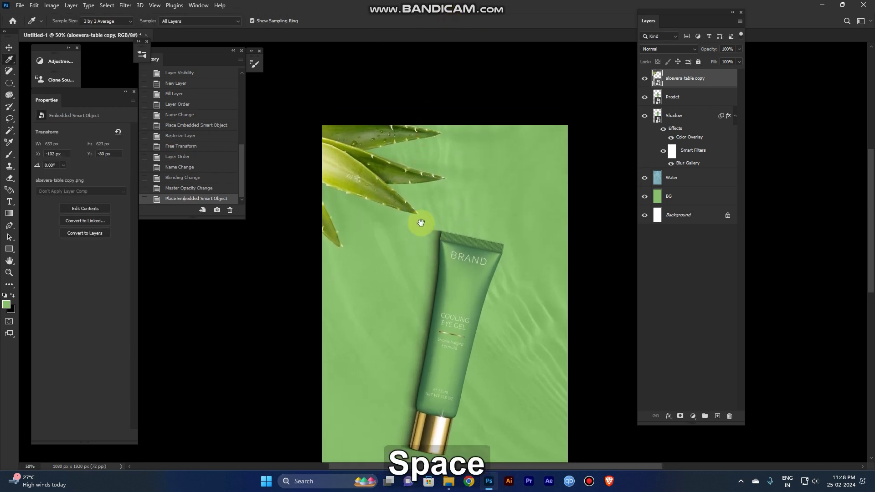
right_click(679, 78)
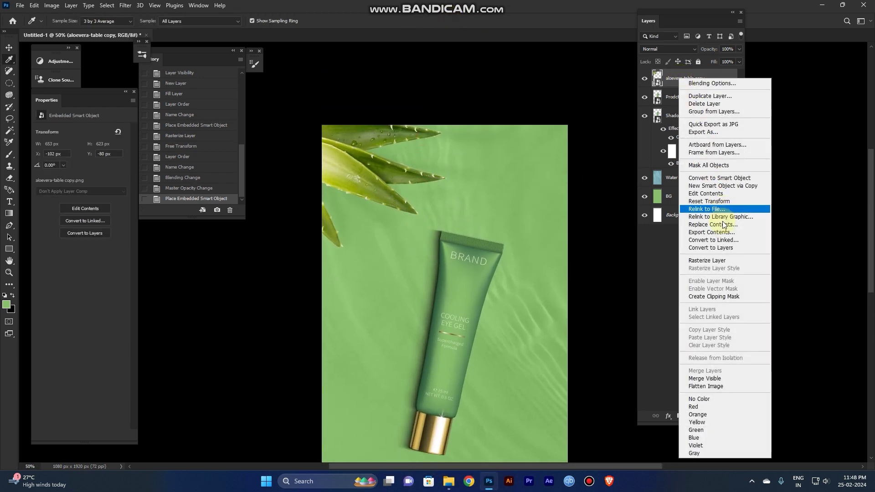
left_click(725, 260)
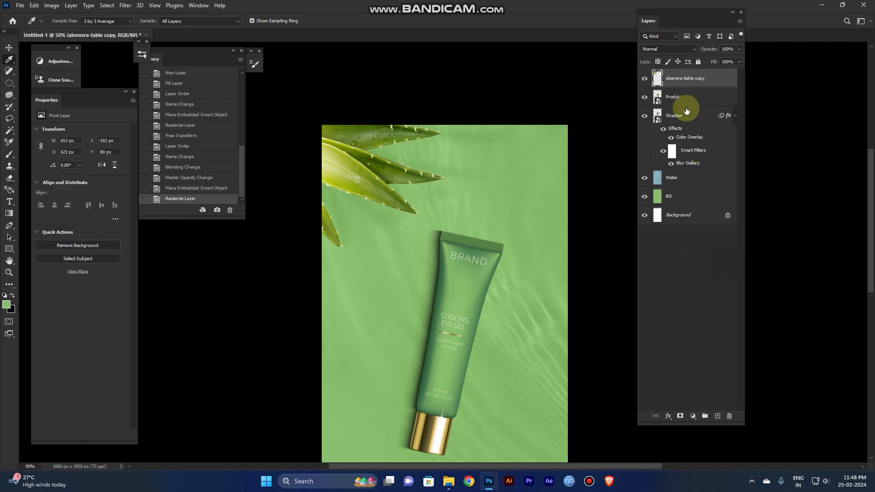
right_click(682, 78)
left_click(724, 209)
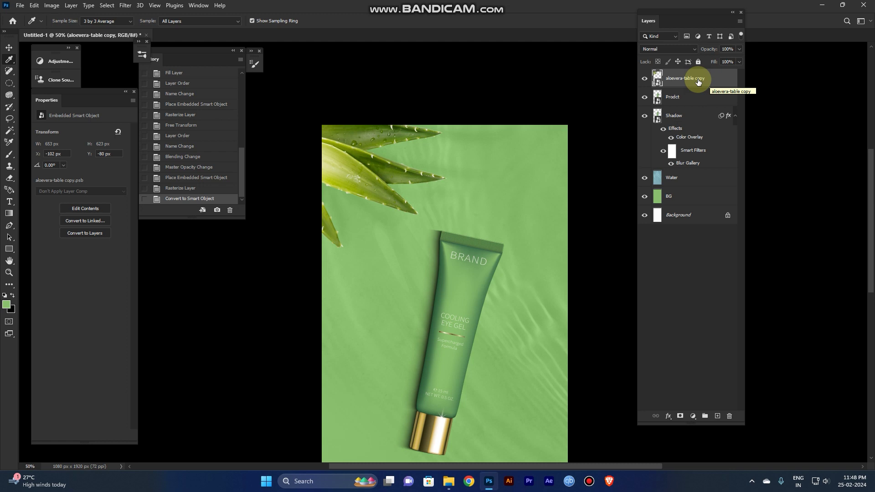
Step: Duplicate the aloe leaves layer and name the top copy Alive
key("ctrl+j")
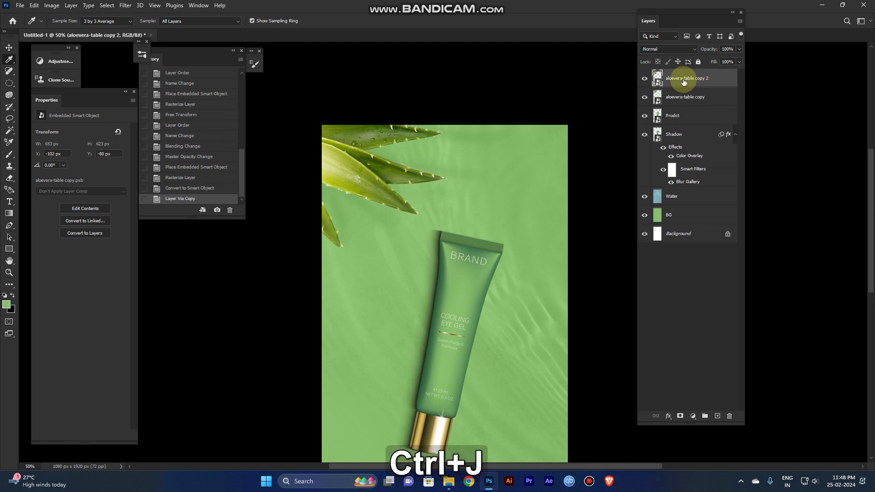
double_click(684, 79)
key("shift")
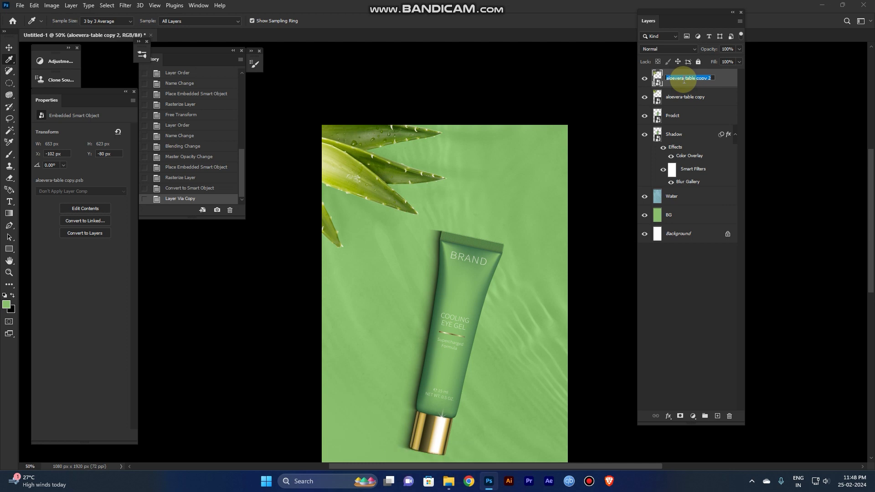
type("All")
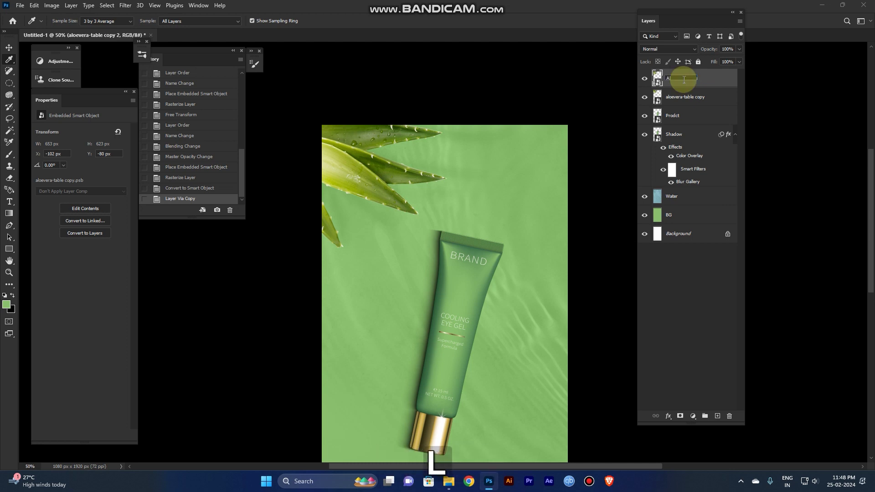
type("v")
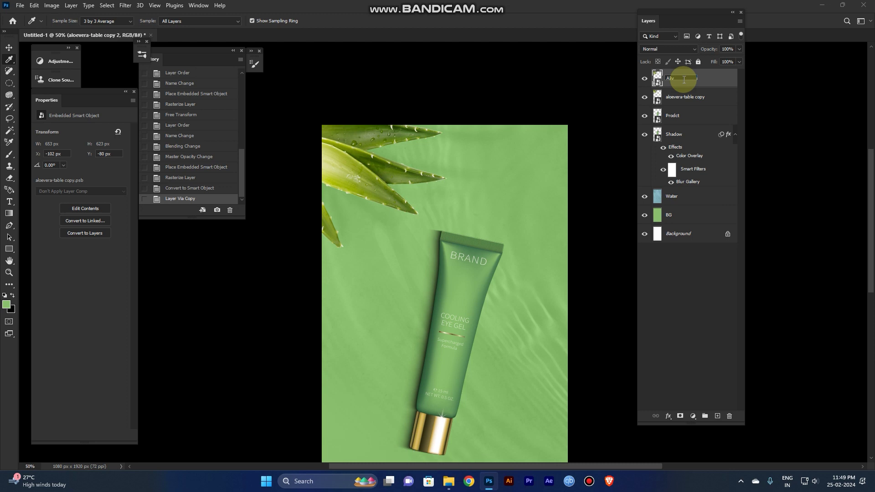
type("e")
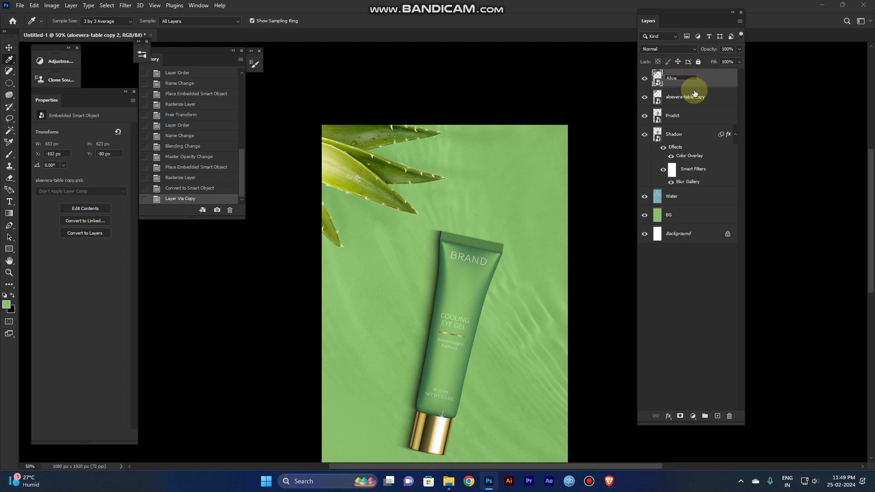
Step: Rename the original aloe leaves layer to Shadow
double_click(689, 98)
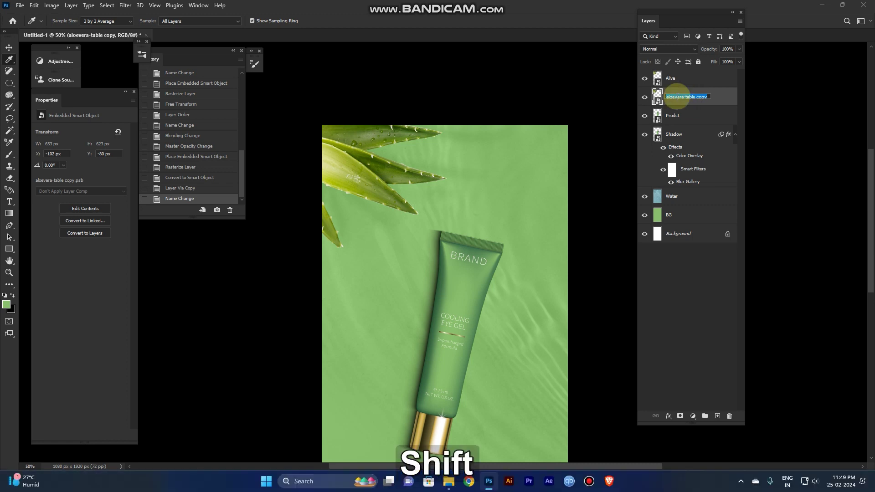
type("Sho")
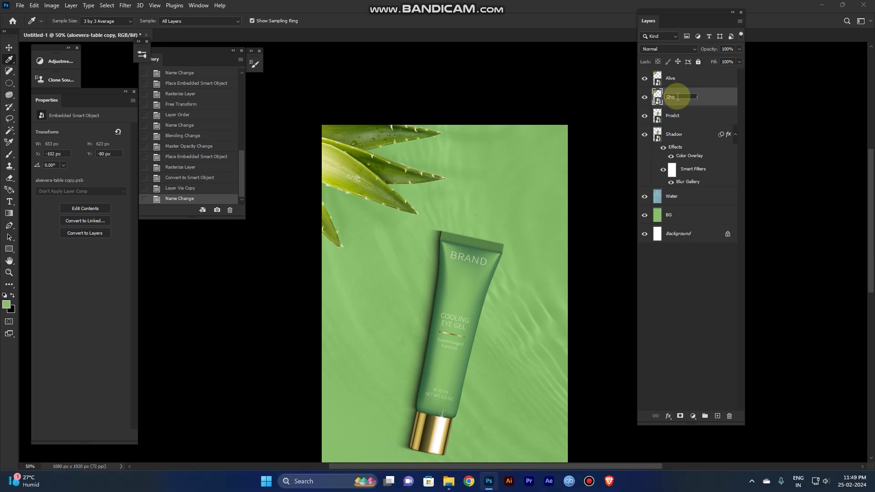
type("dow")
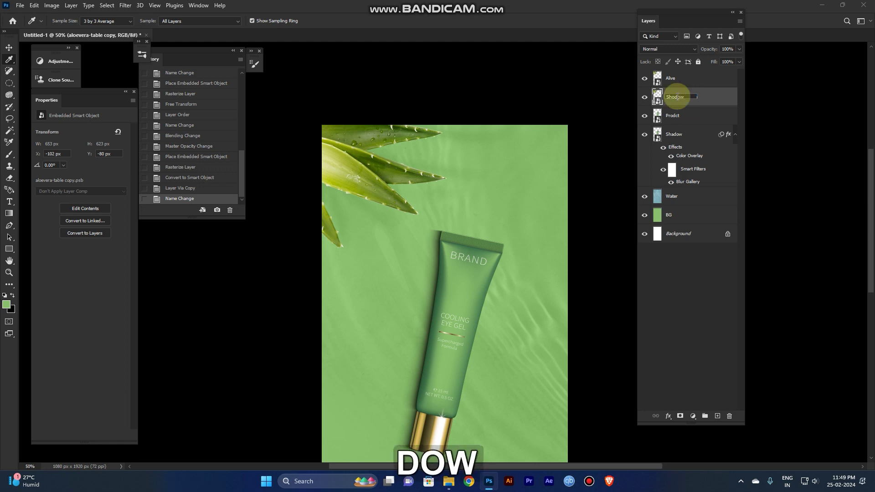
key("BackSpace")
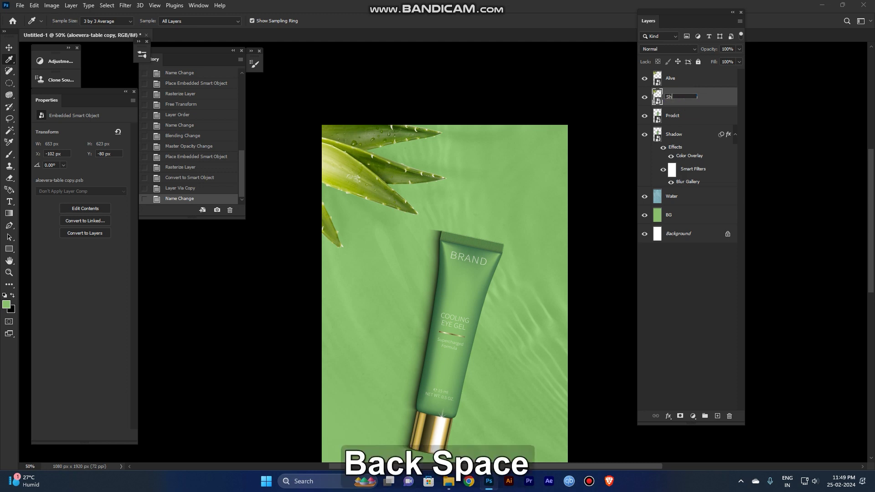
type("adow")
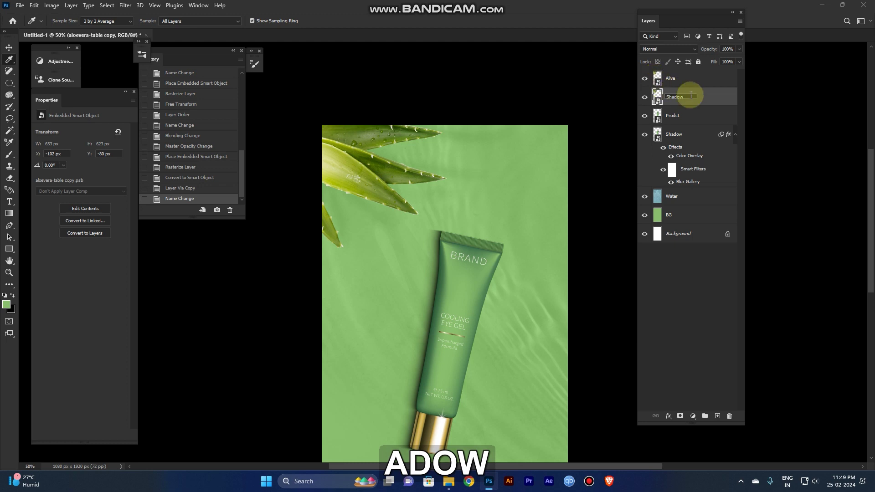
key("Return")
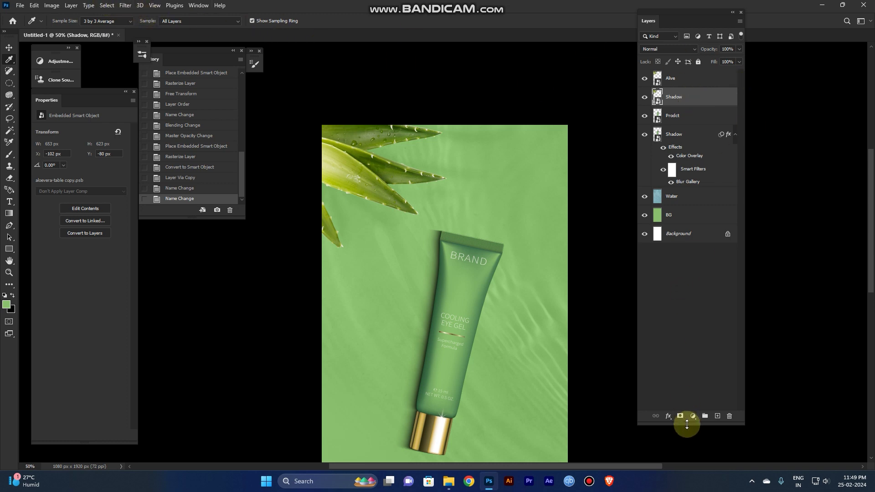
Step: Add a black Color Overlay at 100% opacity to the Shadow layer
left_click(669, 417)
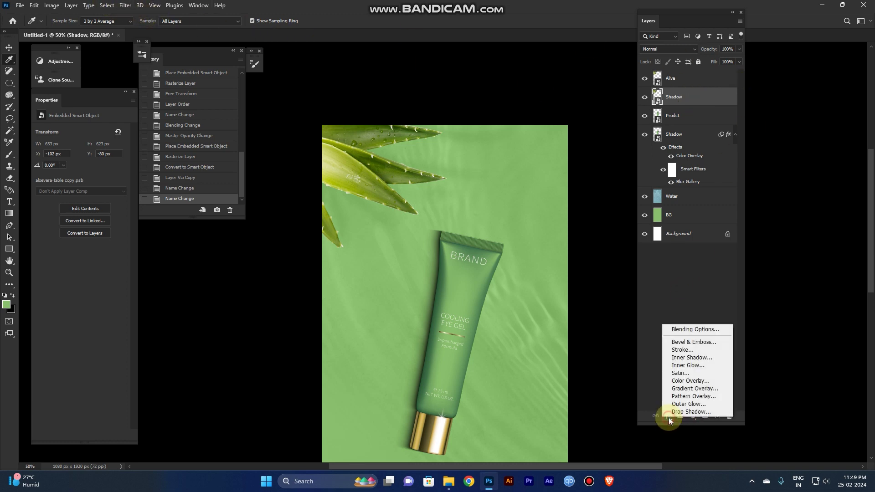
left_click(692, 381)
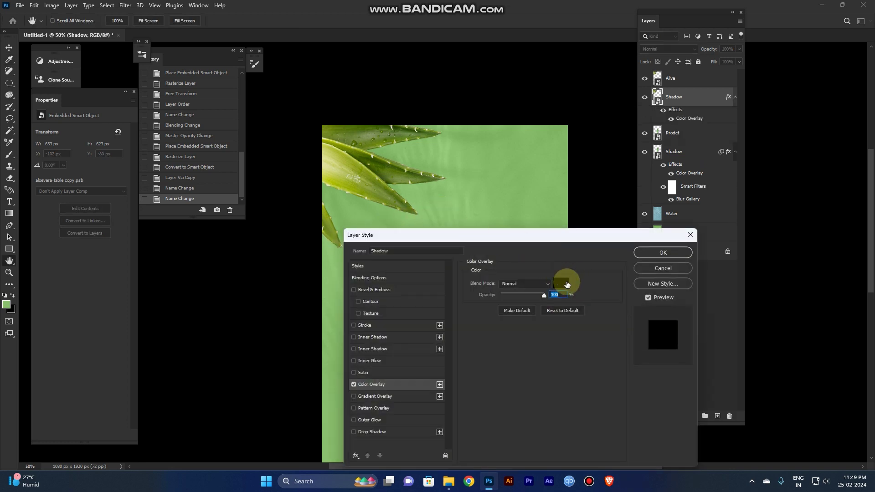
left_click_drag(560, 239, 477, 203)
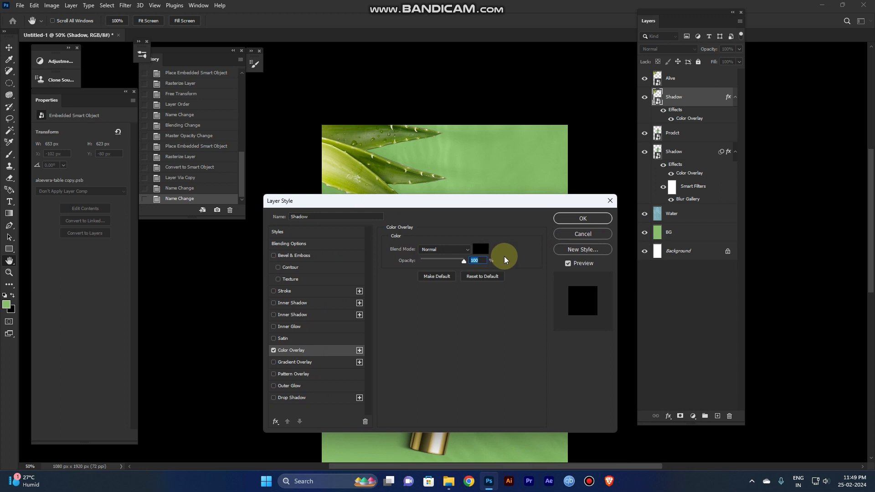
left_click(583, 218)
Step: Hide and reshow the Alive leaves to check the black silhouette, keeping Shadow selected
left_click(645, 79)
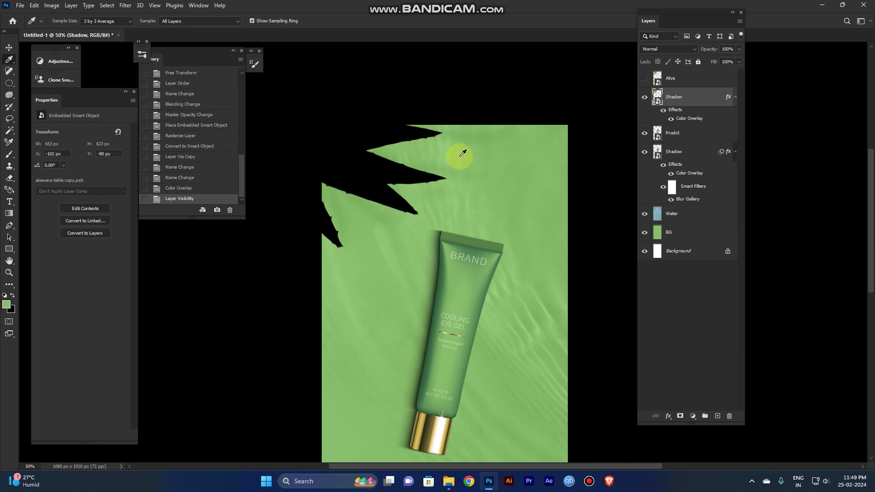
key("ctrl+plus")
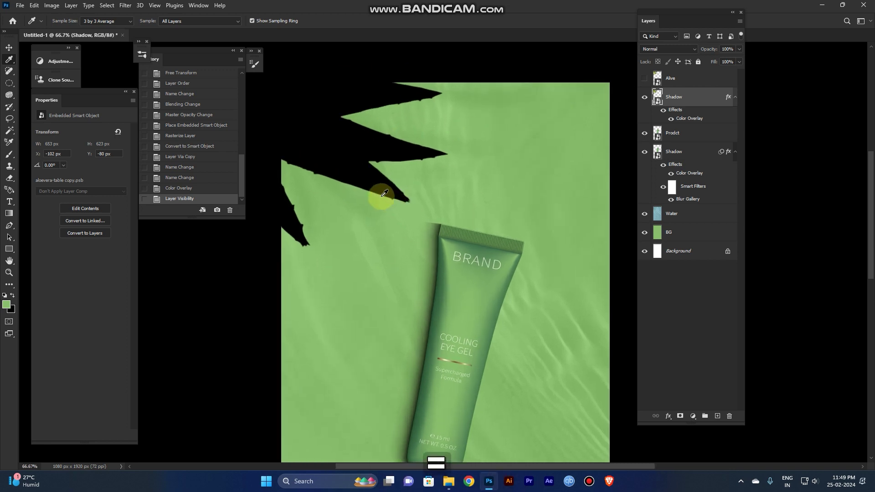
left_click_drag(384, 193, 413, 219)
left_click(644, 78)
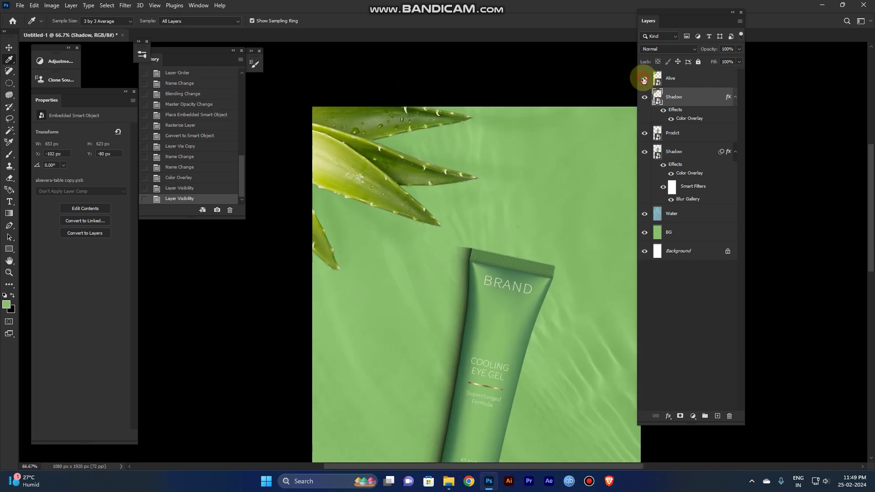
left_click(677, 81)
left_click(686, 100)
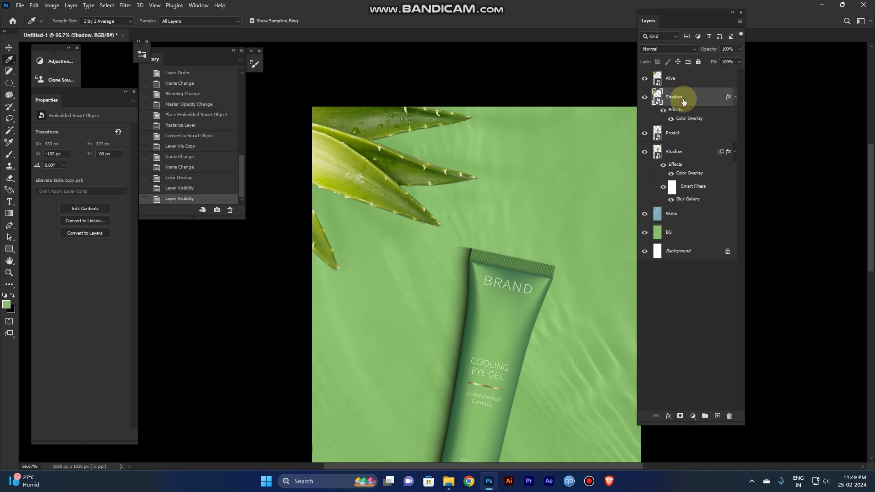
left_click(124, 5)
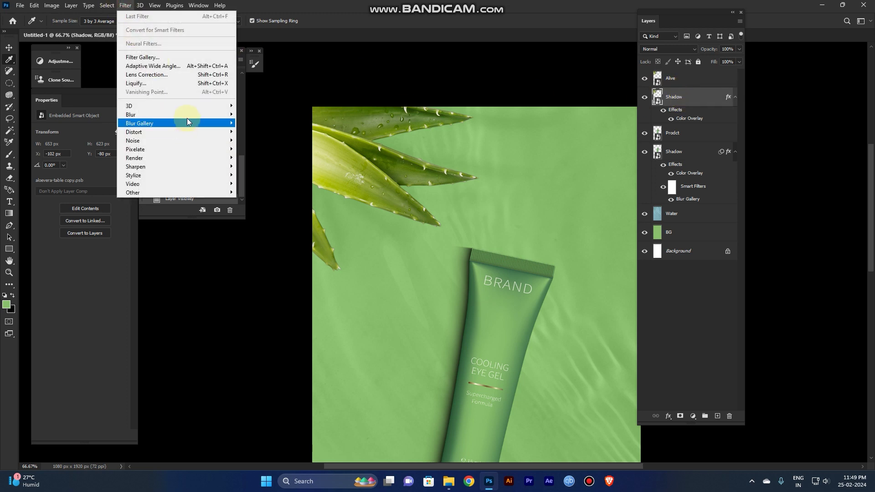
Step: Apply a single uncentered Path Blur to the Shadow layer with Taper 38% and Speed 344%
mouse_move(189, 126)
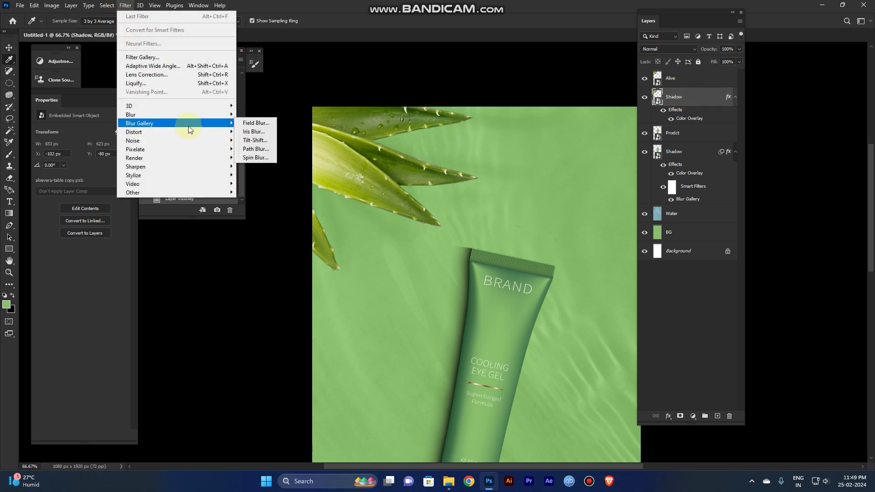
left_click(266, 149)
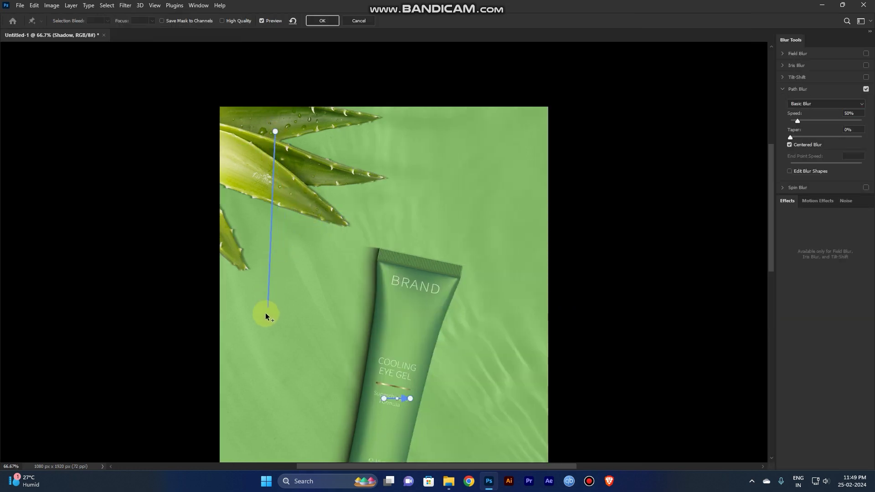
mouse_move(283, 349)
left_mouse_down()
mouse_move(278, 365)
mouse_move(285, 352)
left_mouse_up()
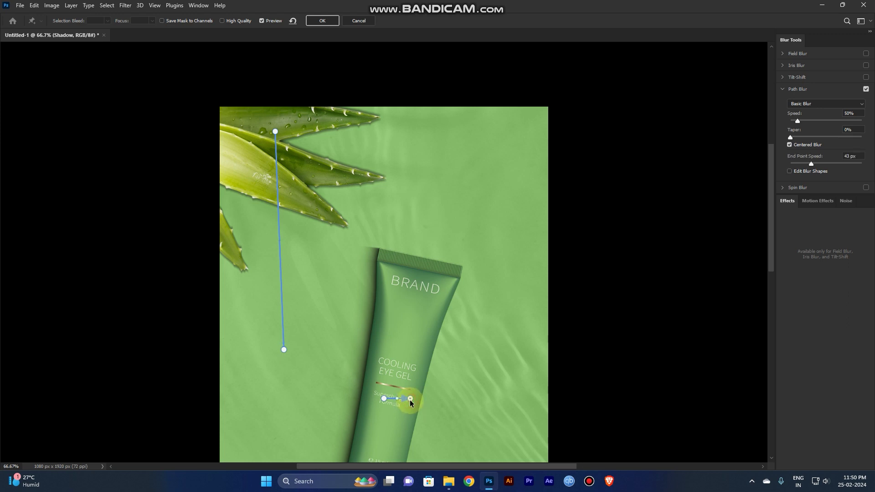
key("Delete")
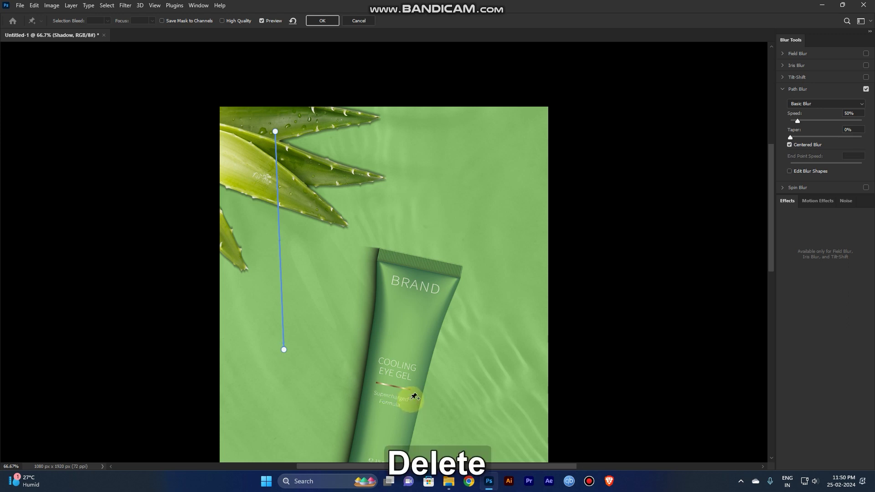
left_click(789, 146)
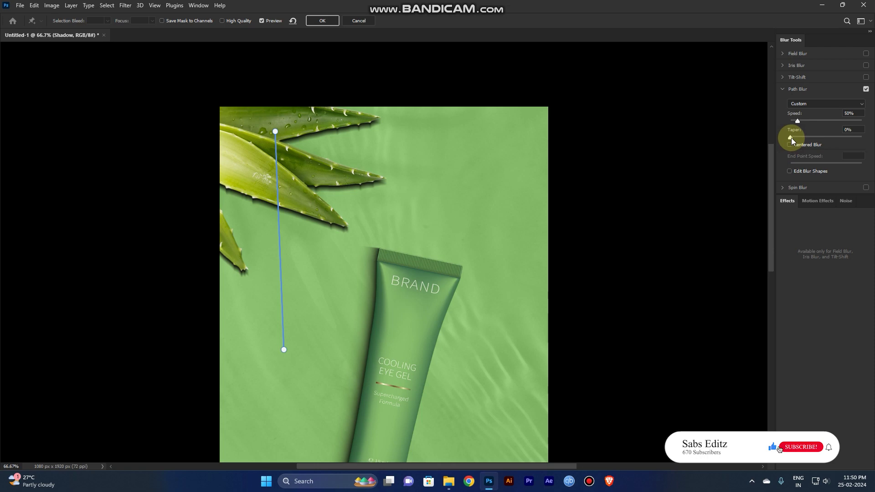
left_click_drag(795, 138, 838, 138)
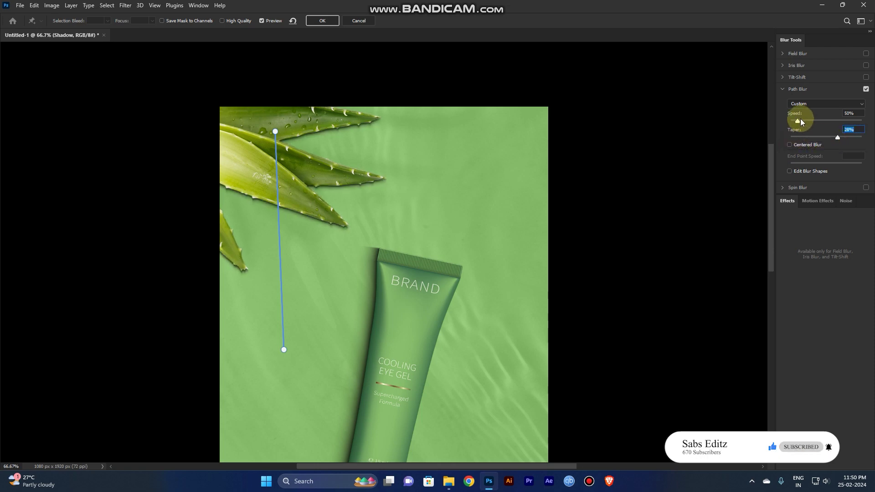
left_click_drag(801, 119, 844, 139)
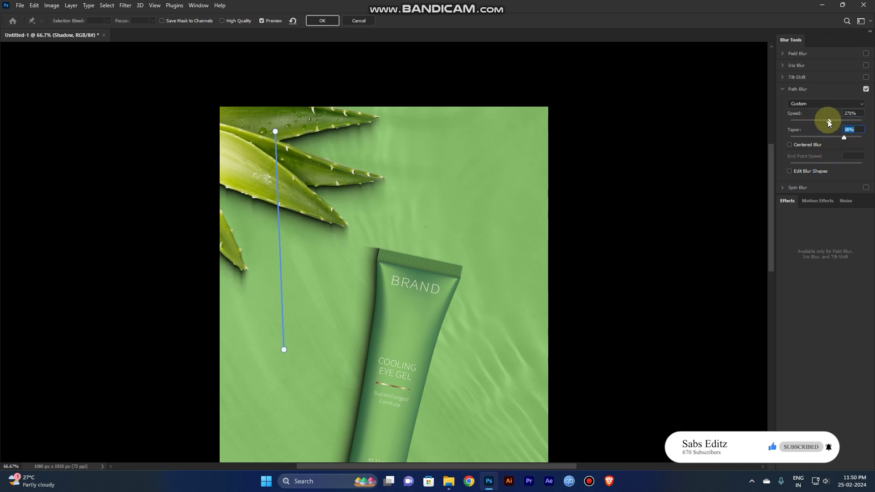
left_click_drag(828, 120, 839, 120)
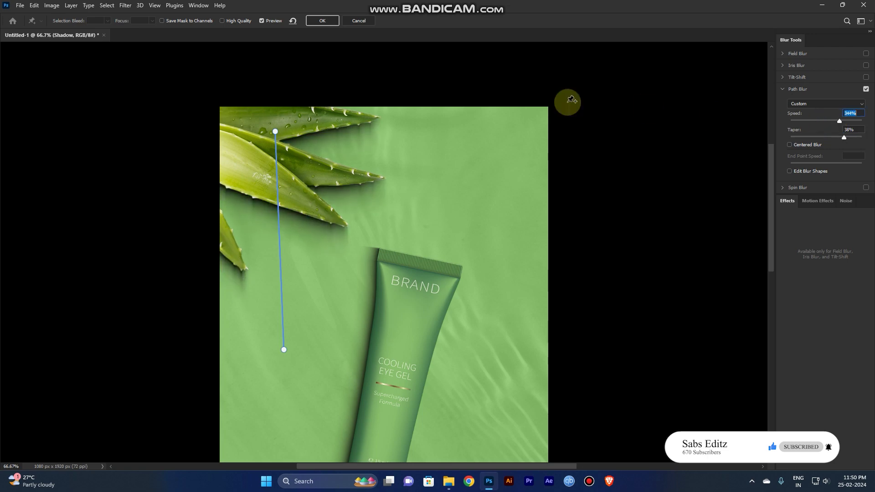
left_click(321, 19)
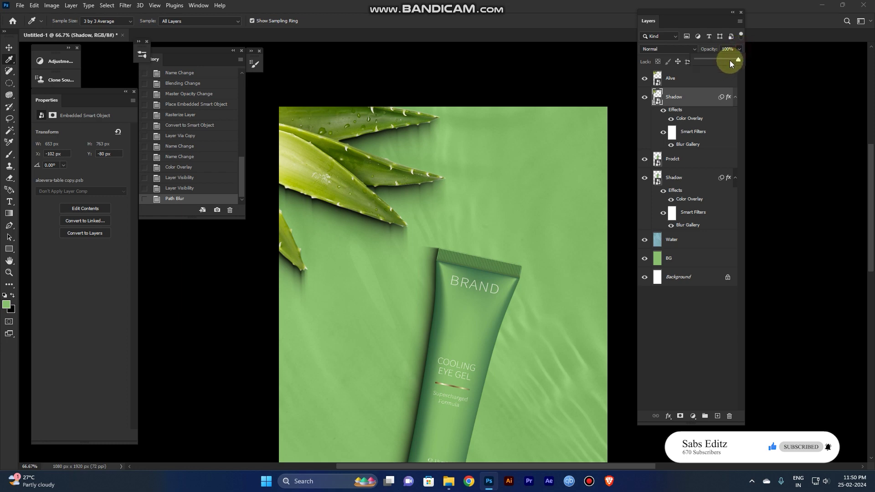
Step: Set the Shadow layer's opacity to 46% and make Alive the active layer
left_click(729, 60)
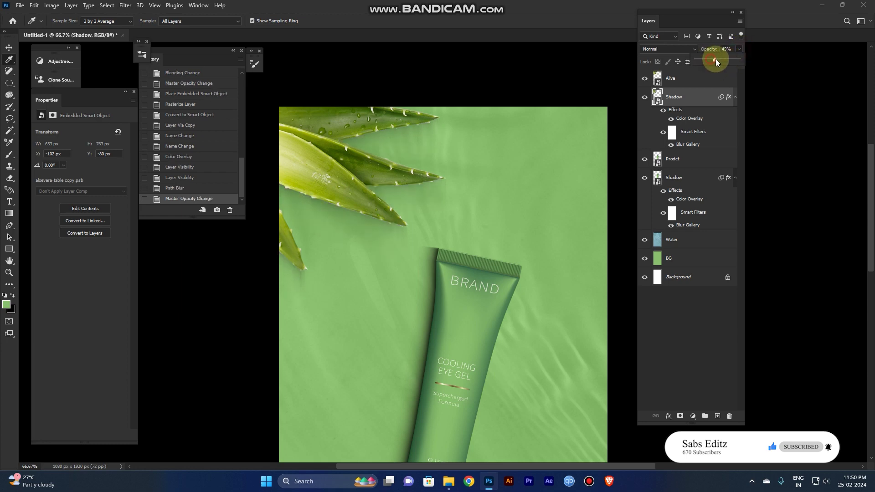
left_click_drag(715, 60, 718, 60)
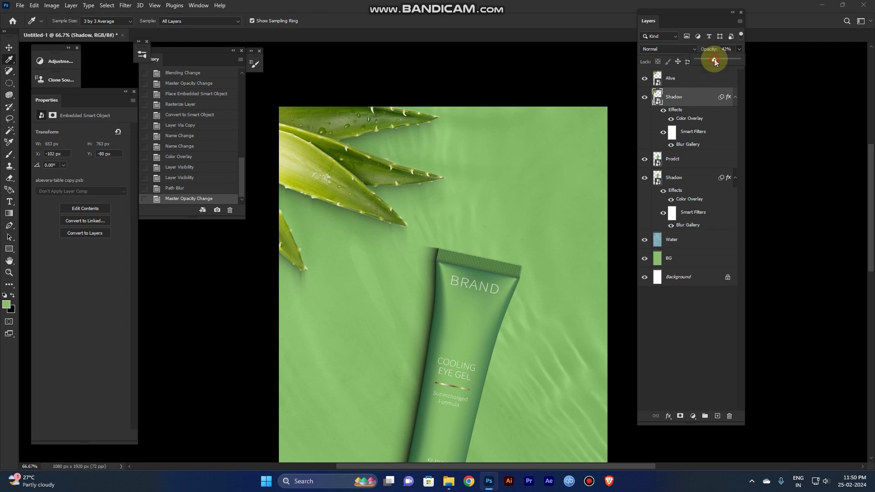
left_click_drag(716, 60, 715, 58)
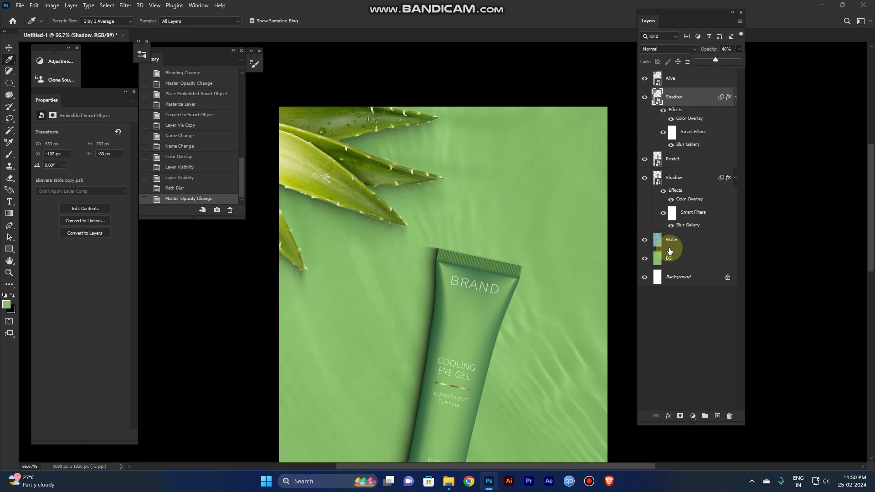
left_click(696, 311)
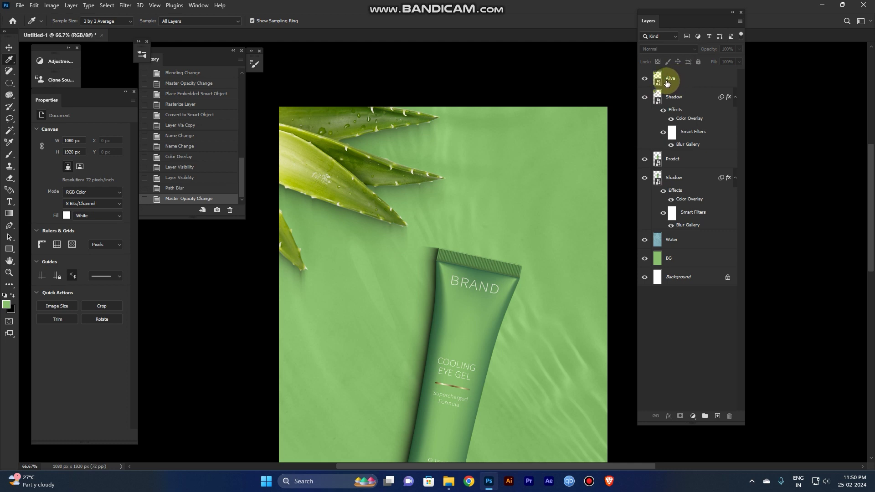
left_click(668, 82)
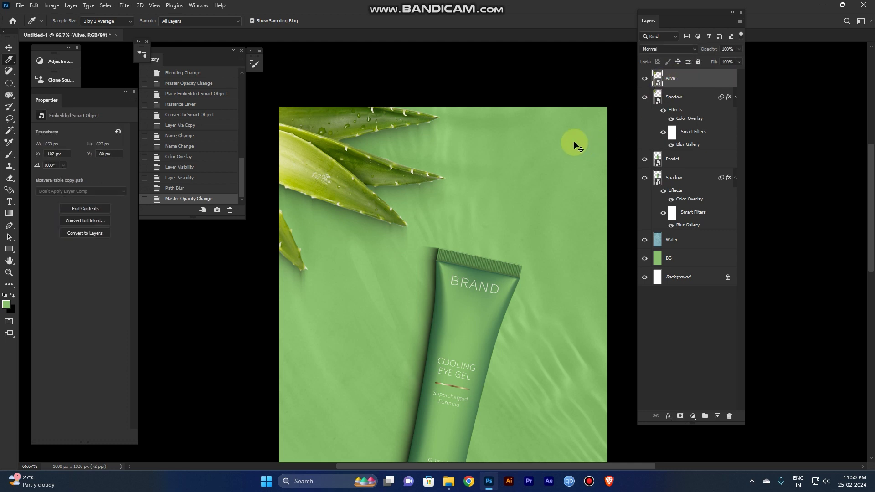
Step: Add a new empty Layer 1 above the Alive layer
key("ctrl+minus")
left_click_drag(466, 335, 471, 228)
left_click_drag(535, 228, 467, 202)
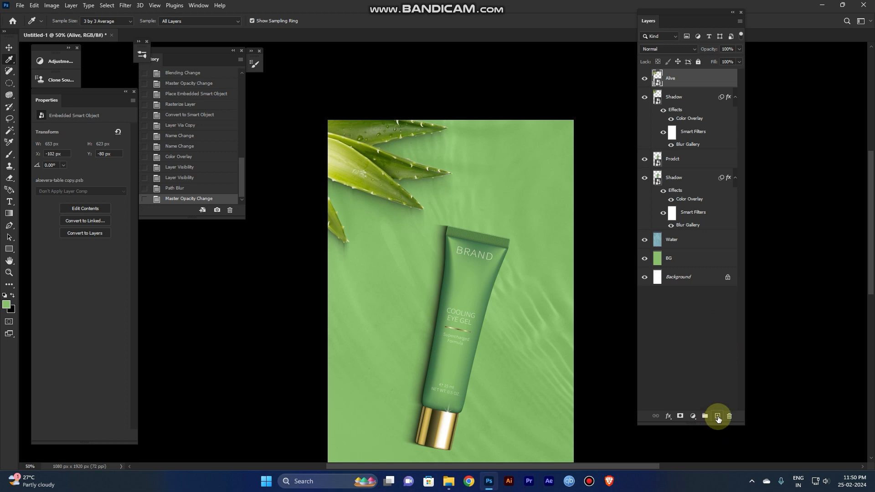
left_click(718, 417)
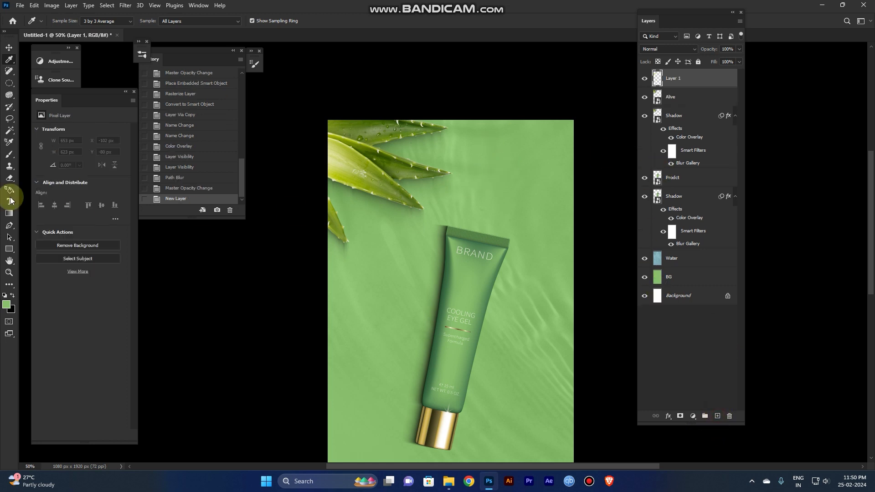
Step: On Layer 1, fill a circular selection over the tube top with a green sampled from the poster
key("alt")
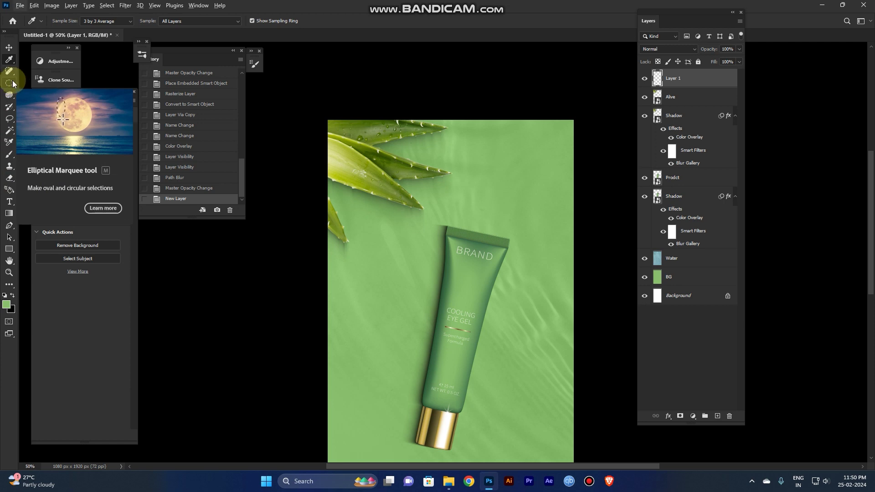
left_click(11, 83)
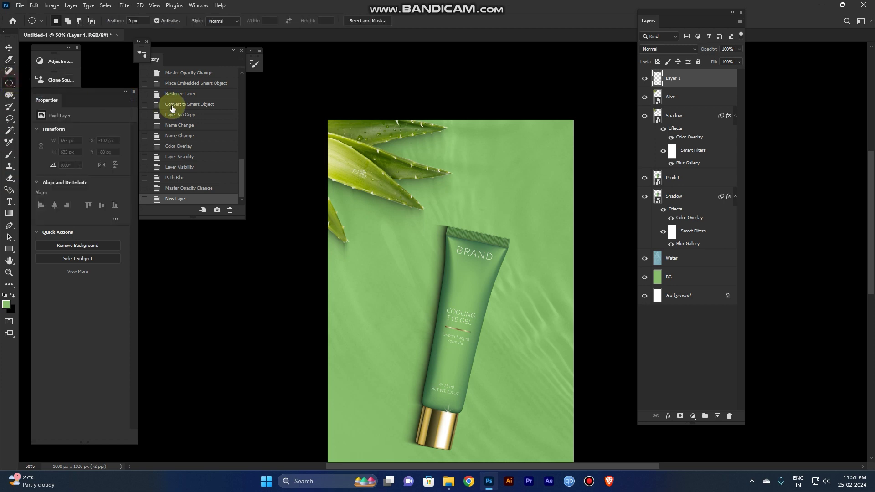
left_click_drag(458, 213, 502, 257)
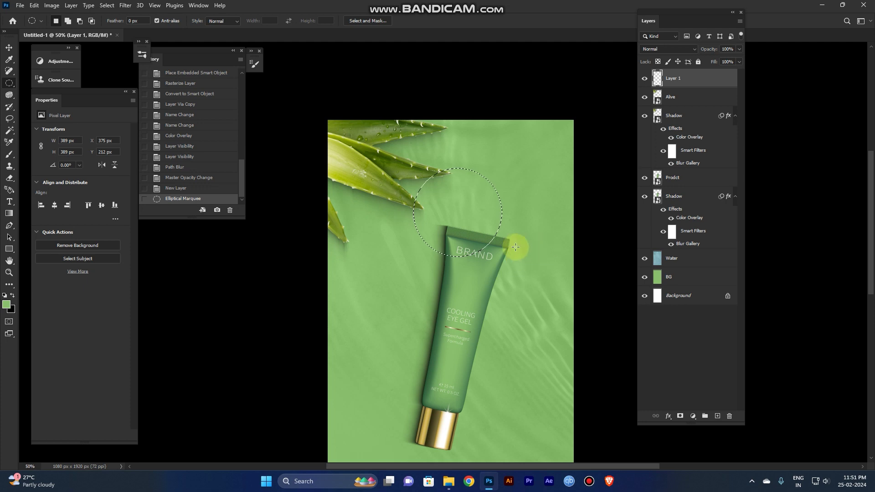
key("i")
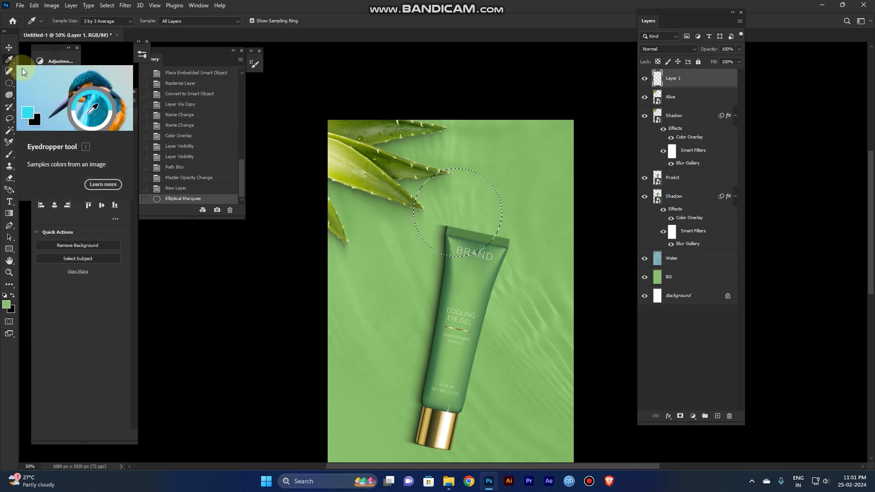
left_click_drag(472, 279, 466, 280)
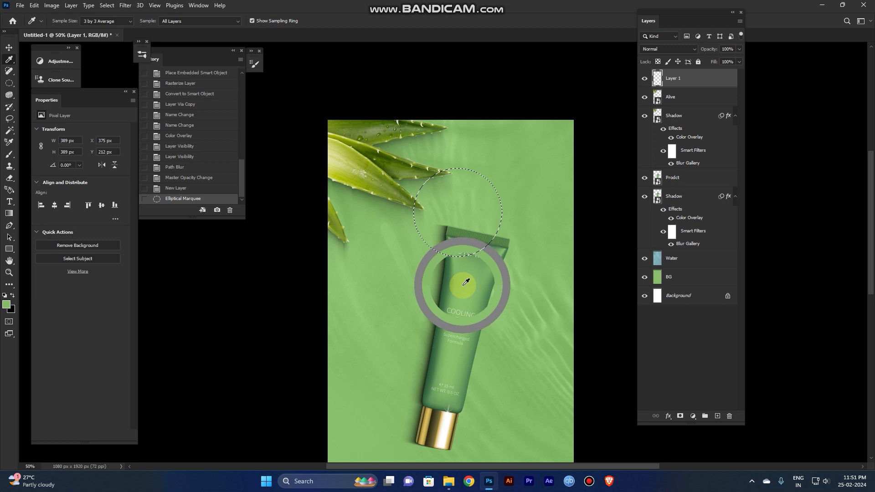
left_click_drag(466, 282, 466, 283)
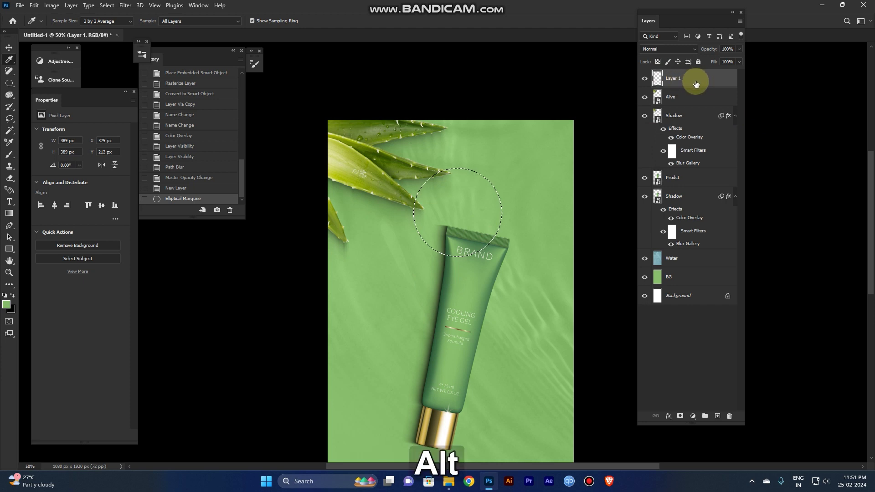
key("alt+BackSpace")
key("ctrl")
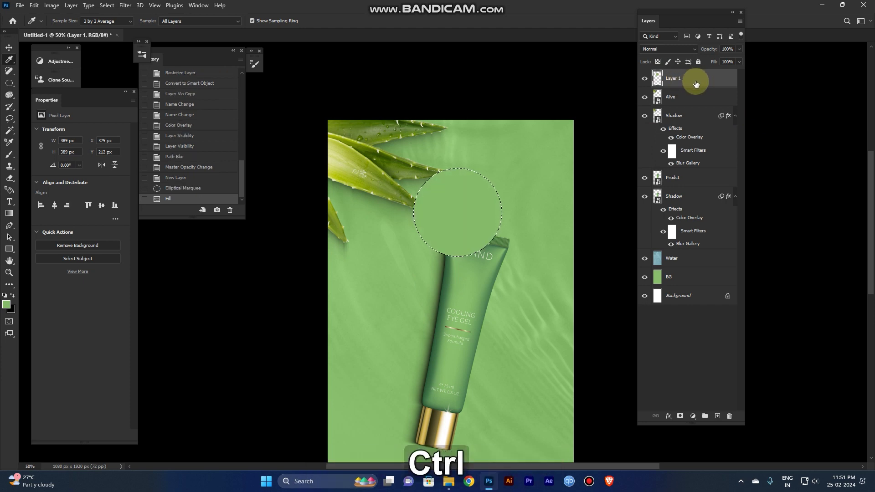
key("ctrl+d")
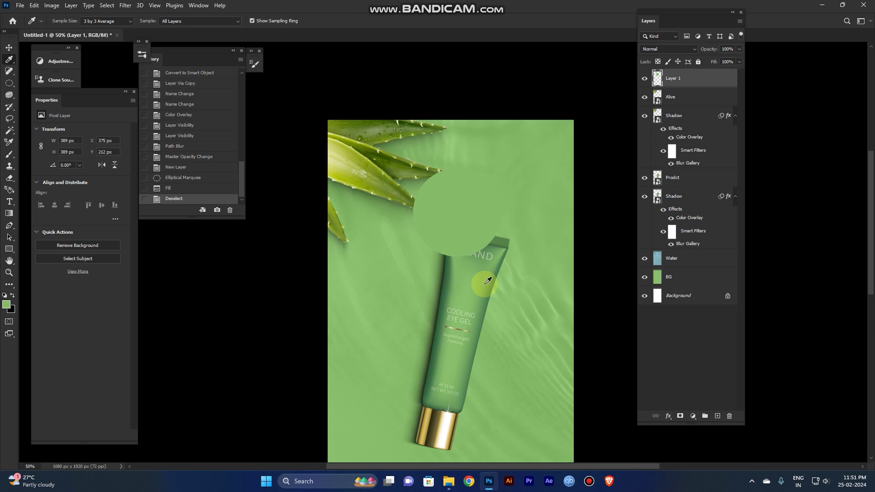
key("ctrl+plus")
left_click_drag(483, 284, 439, 358)
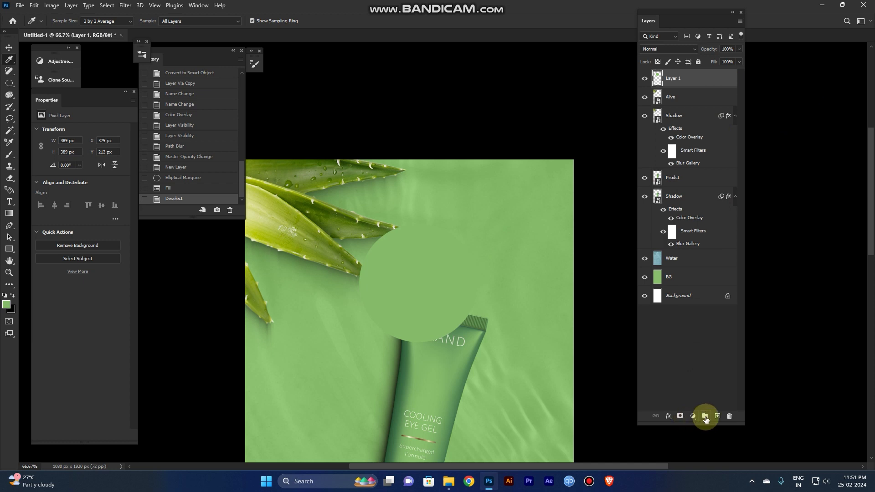
Step: Create Layer 2 with Use Previous Layer to Create Clipping Mask ticked, clipped to the green circle
key("alt")
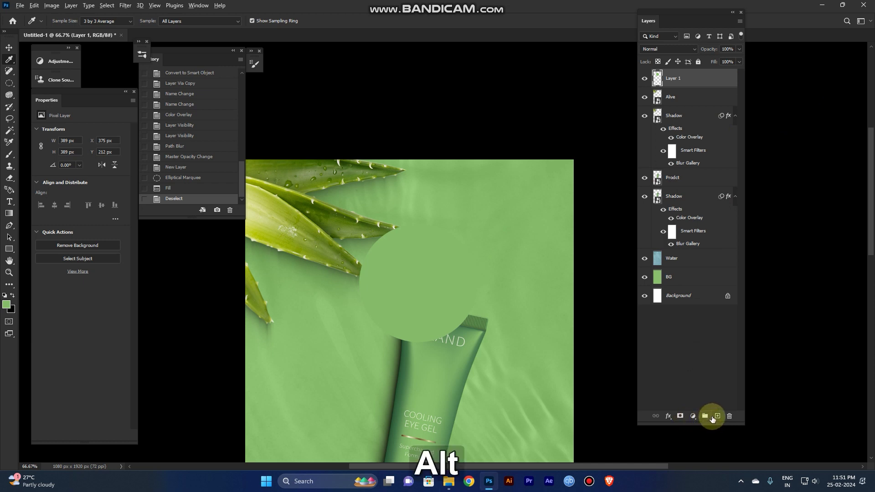
left_click(713, 418, "alt")
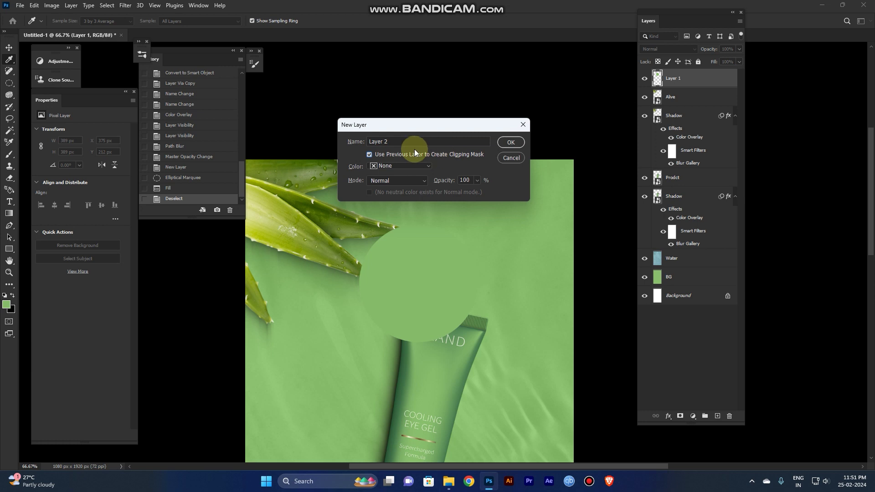
left_click(510, 142)
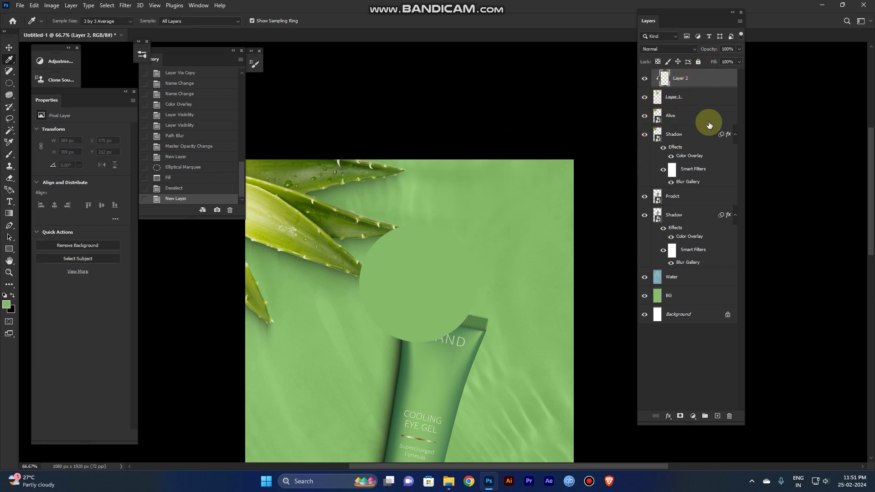
Step: Set up the Brush at 100% opacity, about 309 px, loaded with green sampled from the tube
key("b")
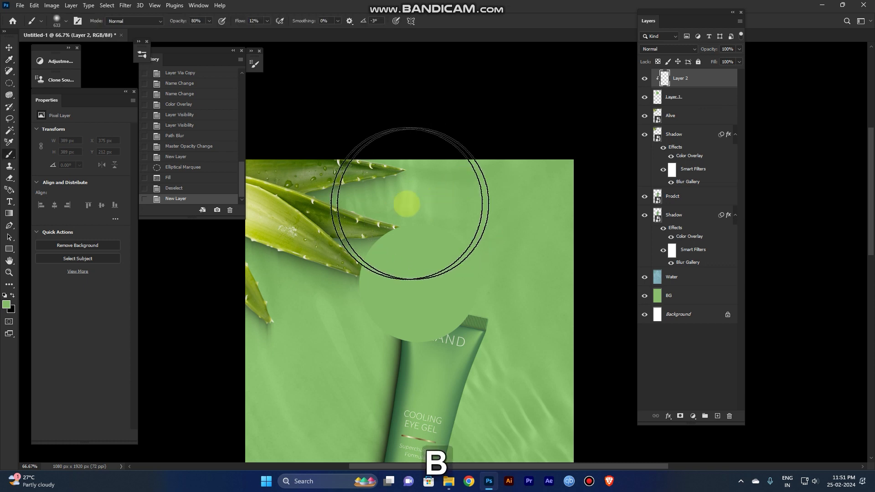
left_click(210, 23)
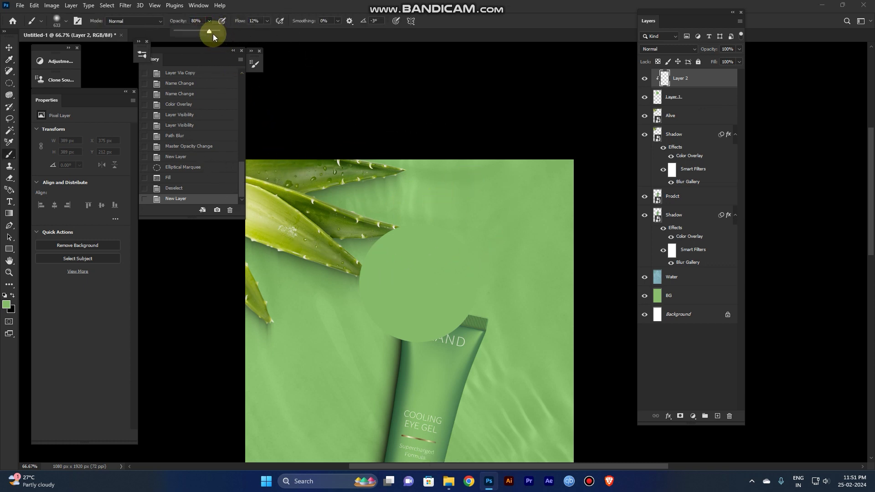
left_click_drag(213, 34, 274, 23)
key("space")
left_click_drag(460, 285, 468, 144)
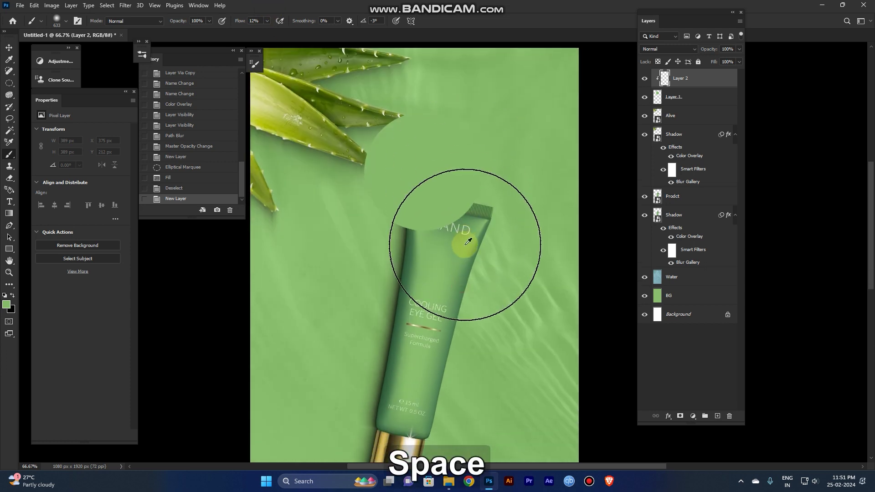
left_click(482, 234, "alt")
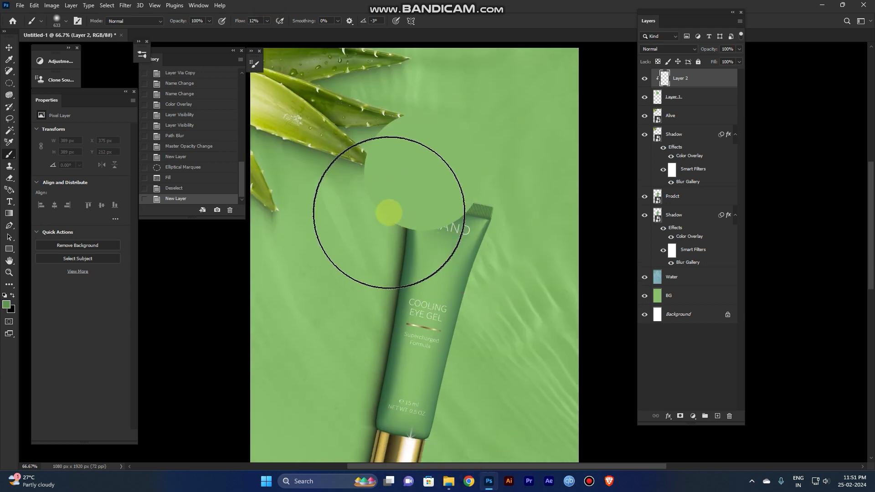
mouse_move(395, 210)
left_mouse_down()
mouse_move(329, 222)
mouse_move(504, 180)
left_mouse_up()
Step: Dab soft green around the sphere where it meets the tube top
left_click(342, 162)
left_click(510, 190)
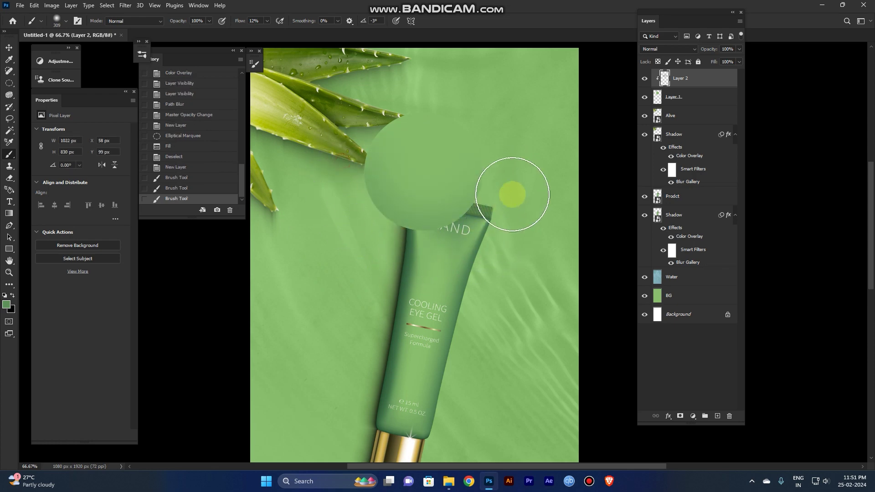
left_click(483, 202)
left_click(358, 131)
left_click(377, 93)
left_click(488, 215)
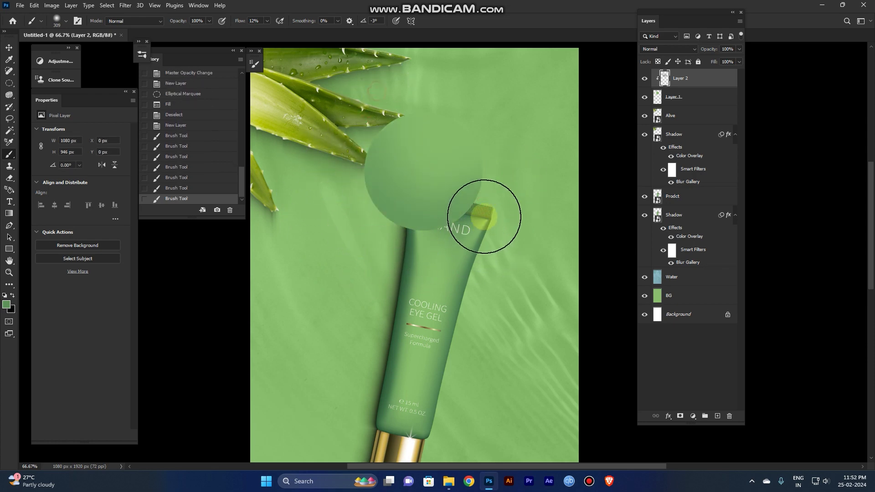
left_click(391, 211)
left_click(512, 182)
mouse_move(447, 202)
left_mouse_down()
mouse_move(475, 205)
mouse_move(399, 223)
left_mouse_up()
left_click(371, 231)
left_click(332, 146)
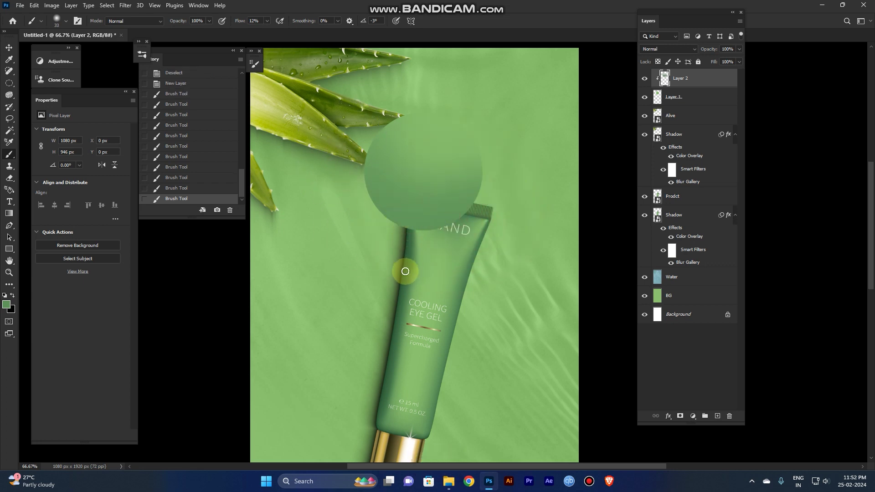
Step: Shade the lower part of the sphere with a darker sampled green at 180–321 px brush sizes
left_click(404, 263, "alt")
left_click_drag(449, 179, 484, 201)
left_click(485, 201)
left_click(415, 215)
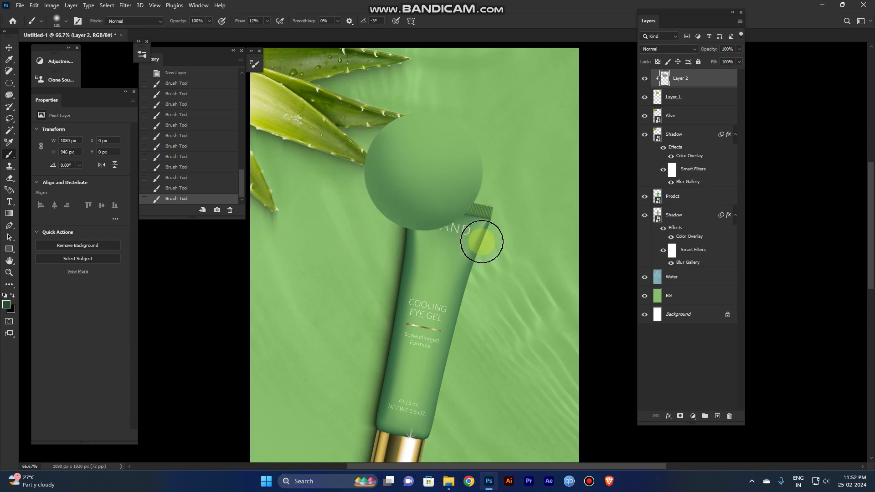
left_click_drag(471, 173, 490, 180)
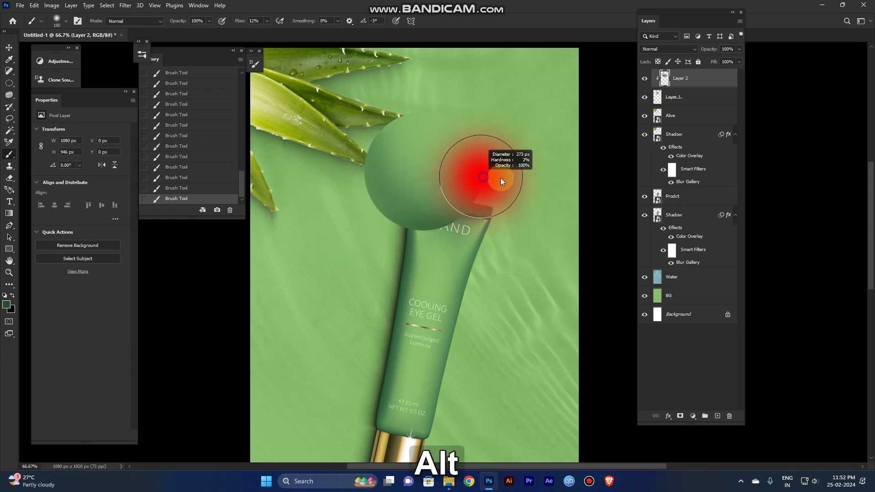
left_click(400, 259, "alt")
left_click(472, 178)
left_click(433, 228)
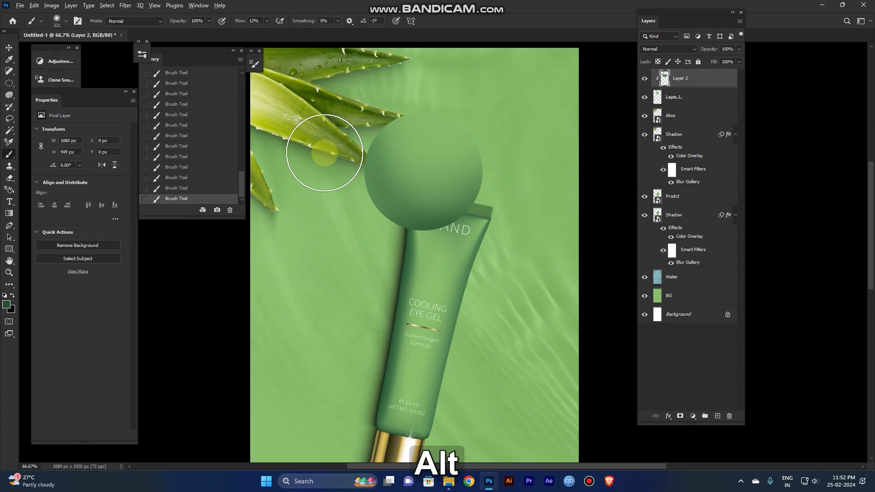
Step: Blend a light background green over the sphere's top near the aloe leaves
left_click(323, 183, "alt")
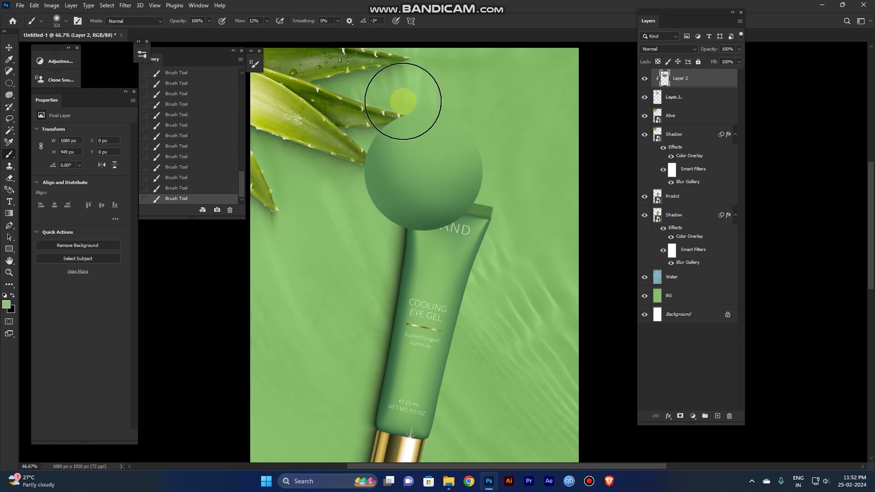
left_click(366, 133)
mouse_move(474, 177)
left_mouse_down()
mouse_move(365, 141)
mouse_move(473, 184)
mouse_move(367, 143)
mouse_move(438, 185)
mouse_move(391, 178)
mouse_move(397, 207)
mouse_move(414, 147)
mouse_move(385, 212)
left_mouse_up()
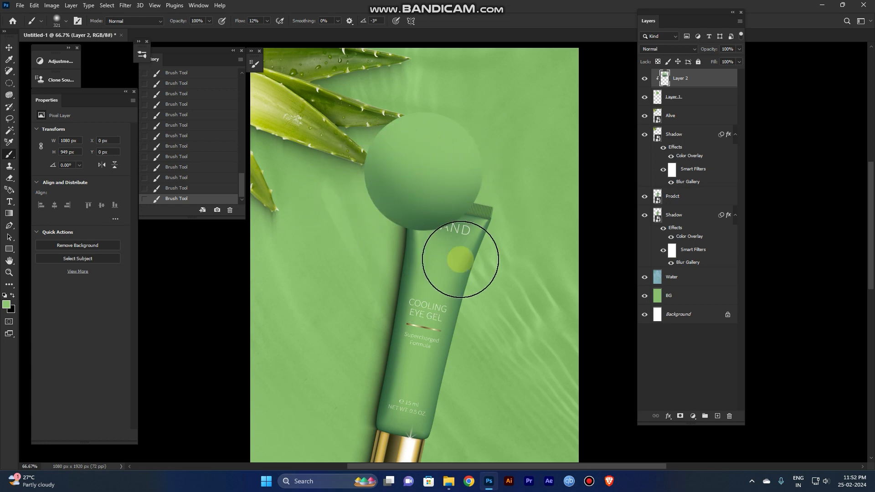
left_click(408, 264, "alt")
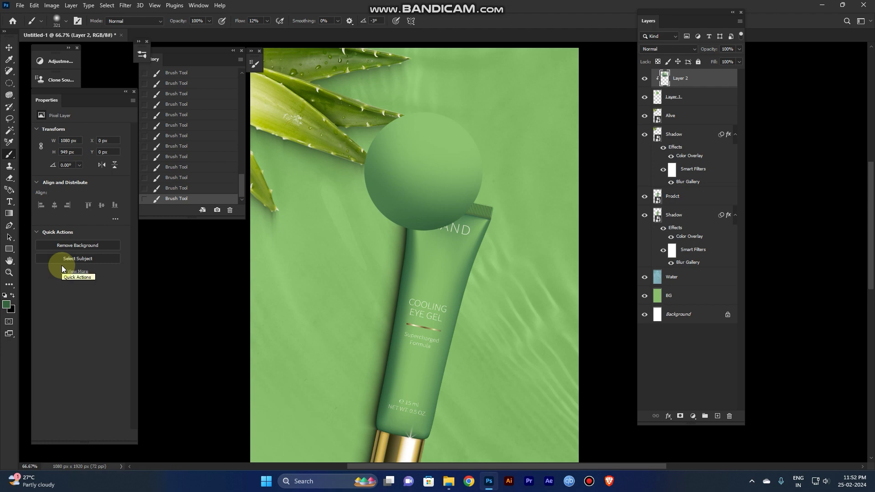
Step: Make white the paint colour and size the brush to about 96 px over the sphere
key("d")
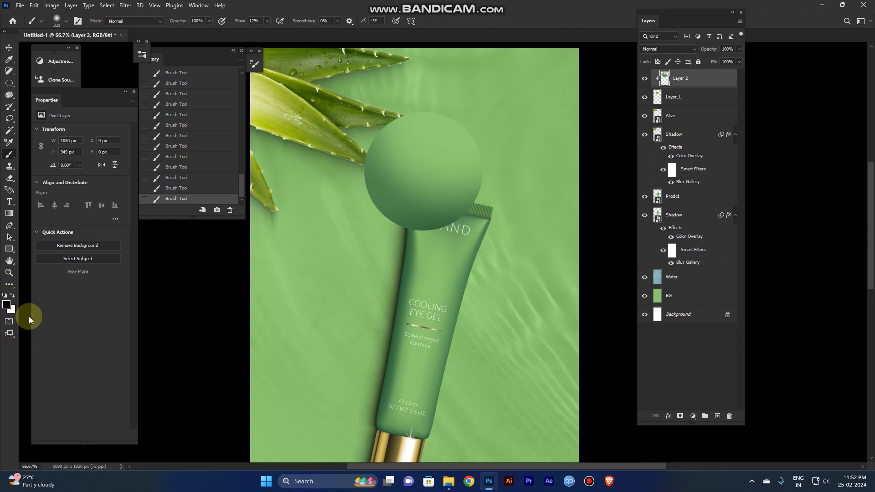
left_click(10, 309)
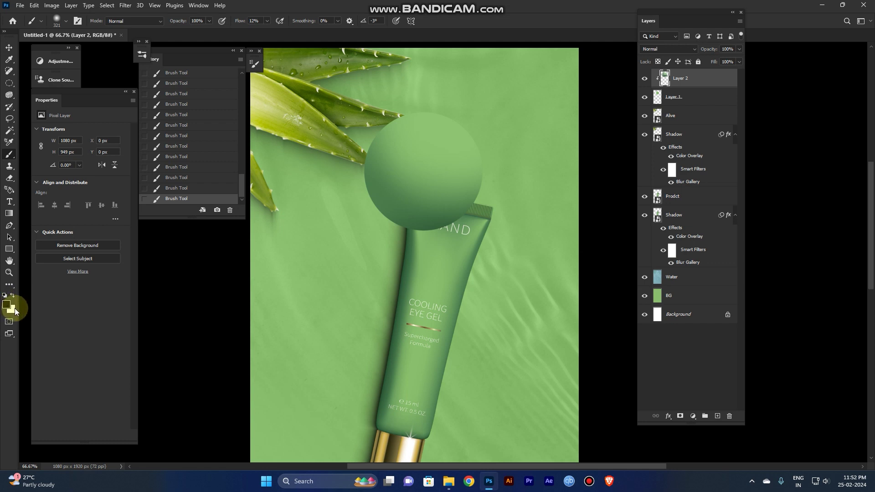
key("x")
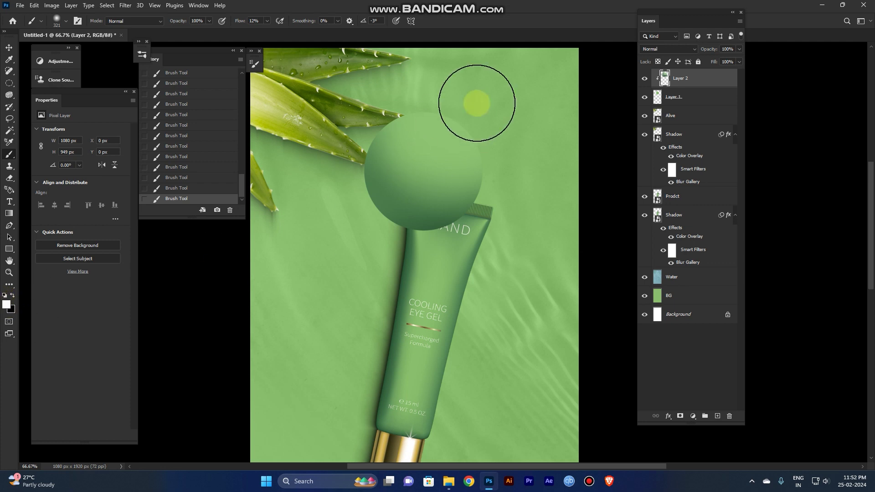
right_click(449, 157, "alt")
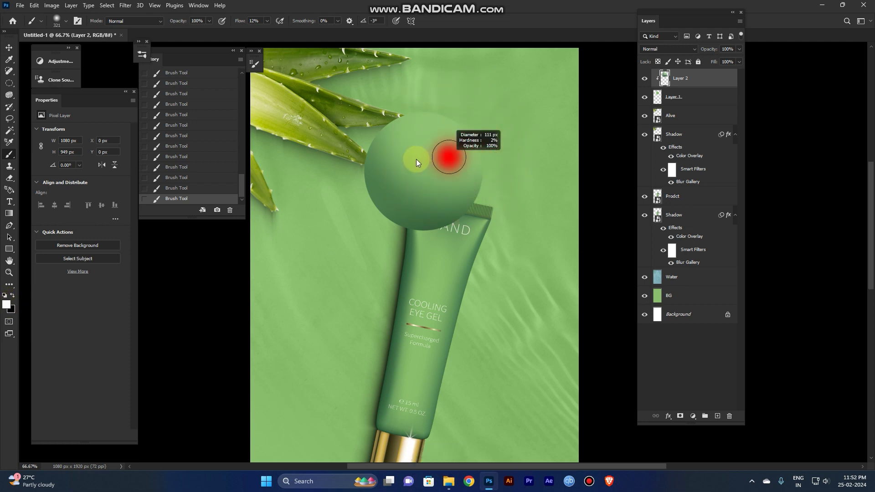
right_click(423, 150, "alt")
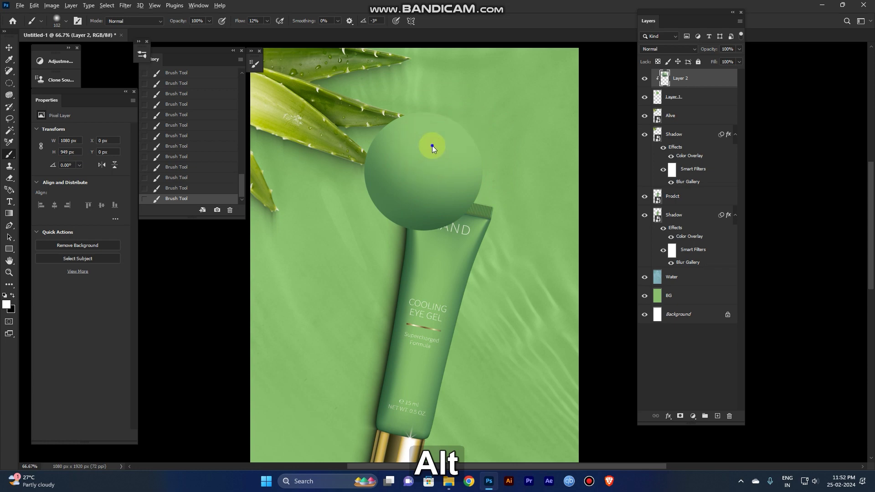
left_click(432, 147)
right_click(437, 146, "alt")
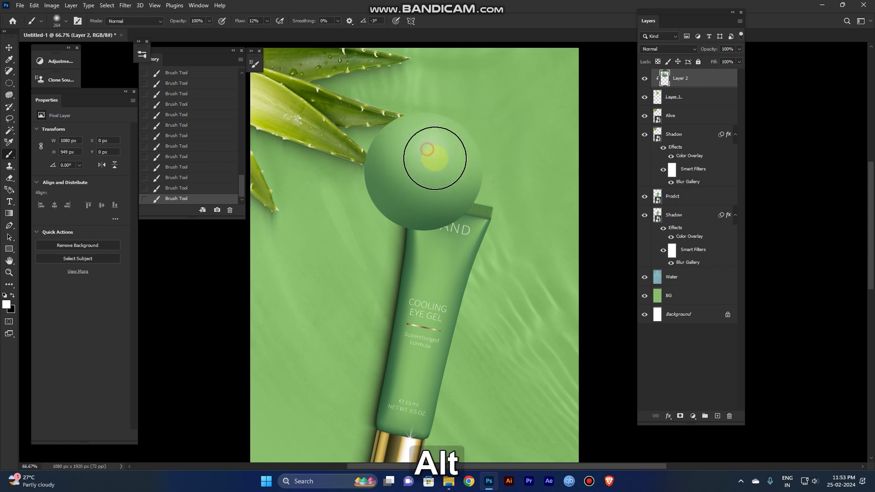
right_click(431, 160, "alt")
right_click(428, 161, "alt")
right_click(426, 159, "alt")
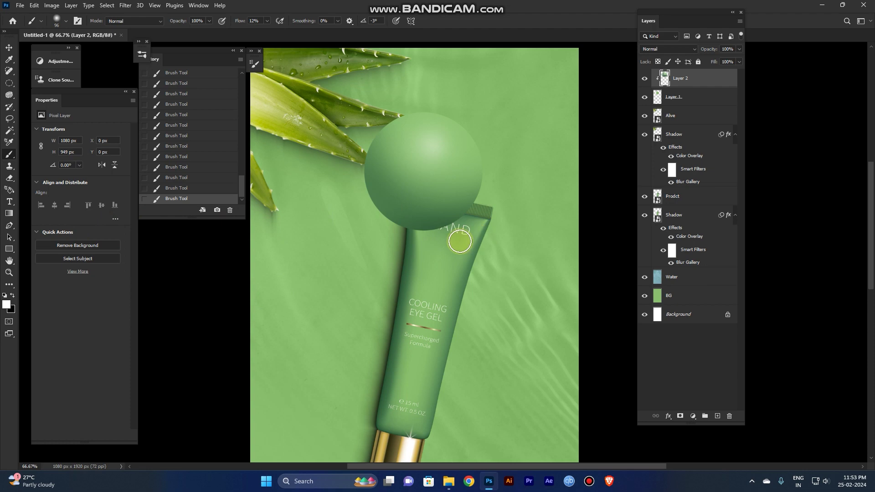
Step: Sample the background green and lighten it to #caf5b4 as the paint colour
key("alt")
left_click(344, 216, "alt")
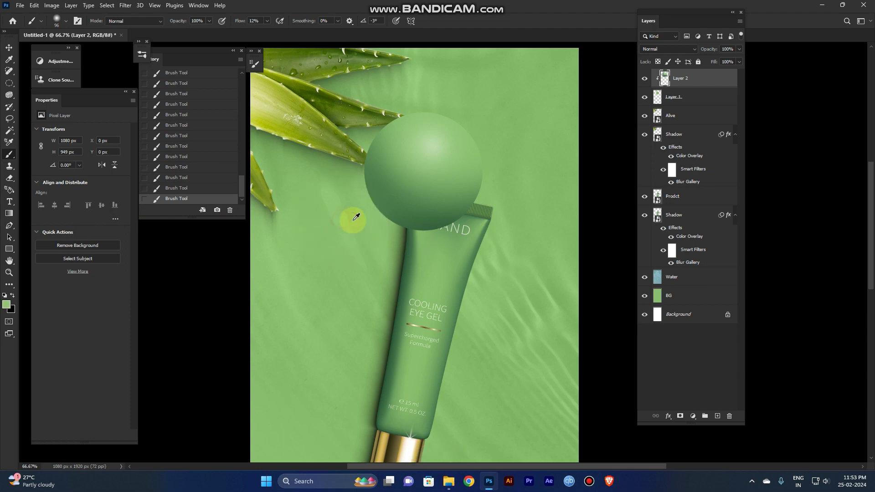
left_click(7, 309)
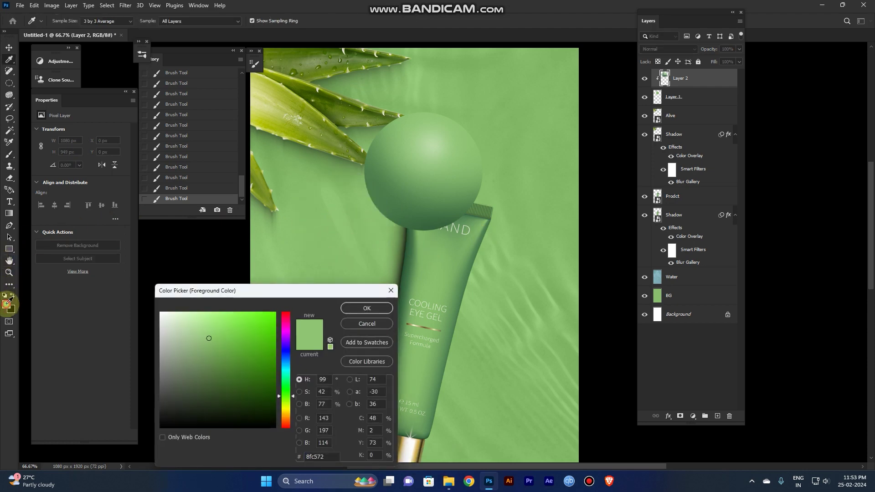
left_click_drag(211, 339, 205, 321)
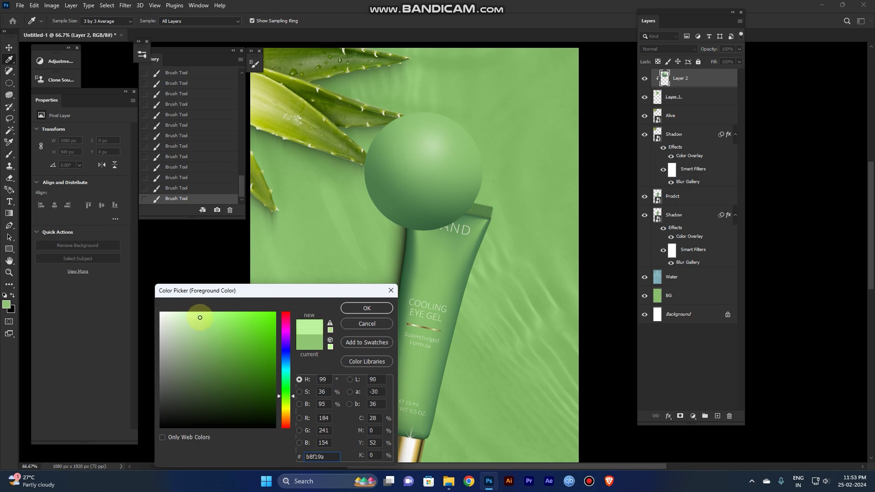
left_click(368, 311)
Step: Brush a soft light-green highlight on the upper sphere, undoing and repainting once
key("b")
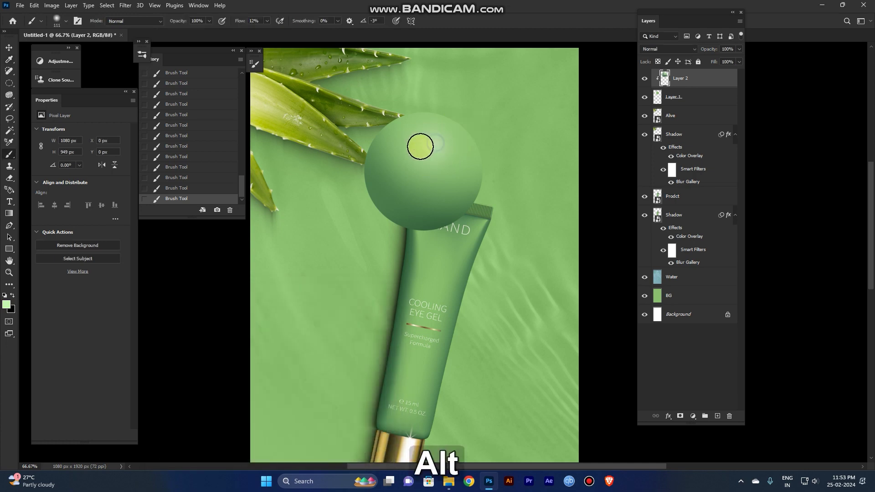
right_click(434, 148, "alt")
left_click(426, 147)
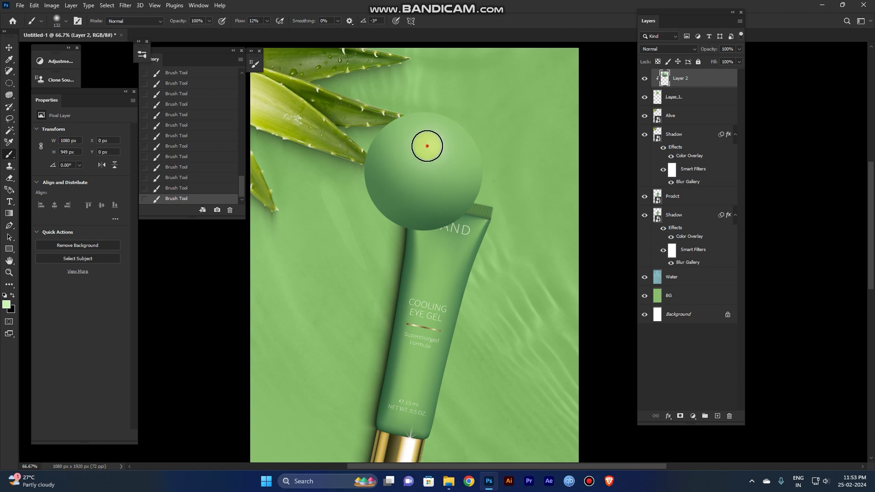
key("ctrl+z")
key("ctrl+z")
key("ctrl+z")
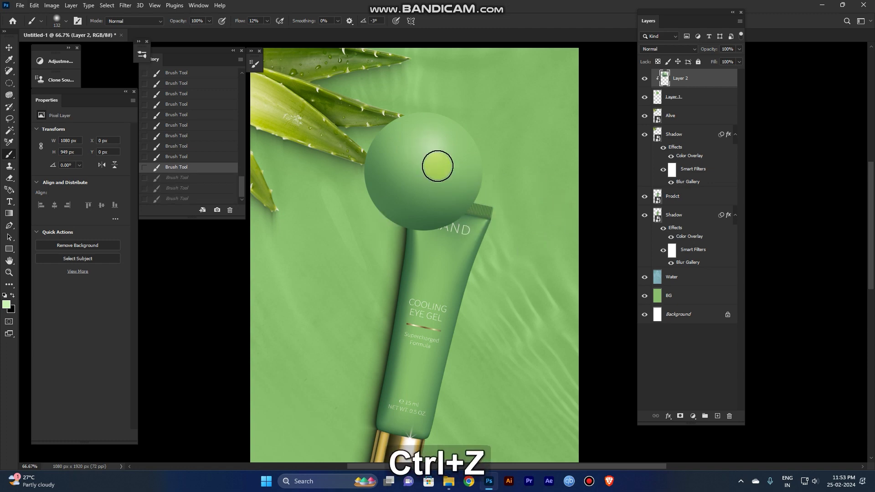
mouse_move(438, 166)
left_mouse_down()
mouse_move(489, 168)
mouse_move(374, 159)
mouse_move(432, 146)
left_mouse_up()
left_click(424, 146)
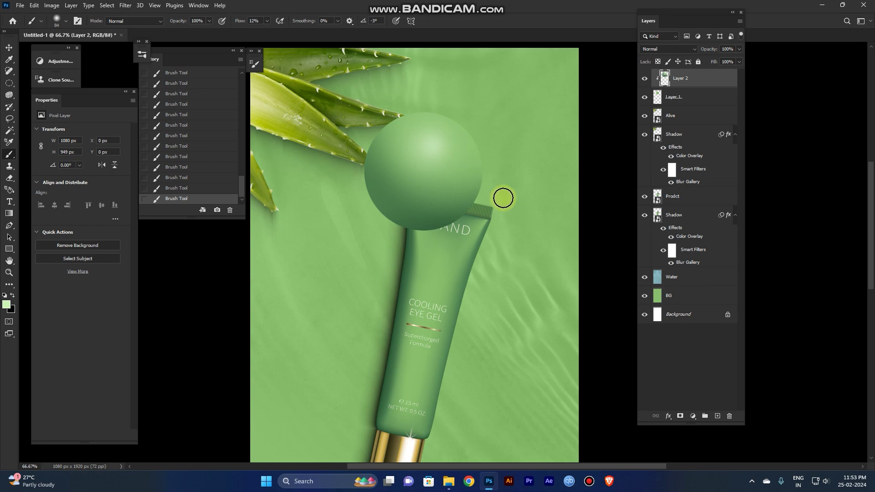
key("ctrl+minus")
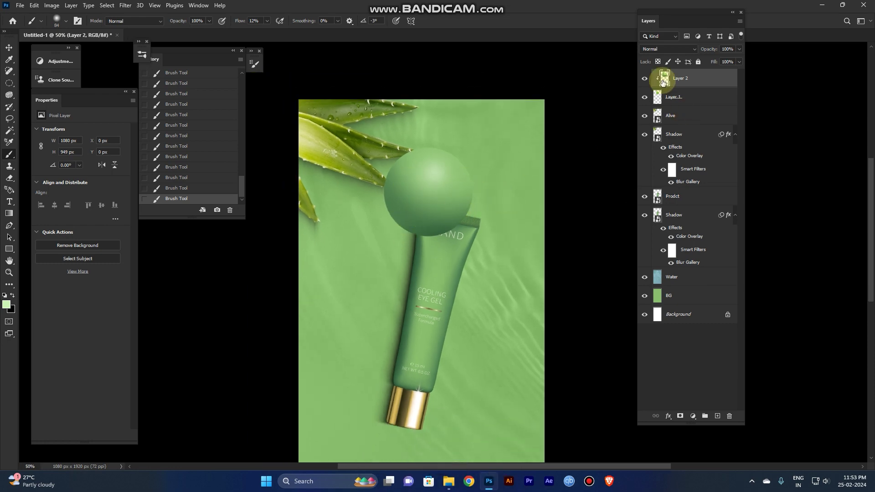
left_click(645, 79)
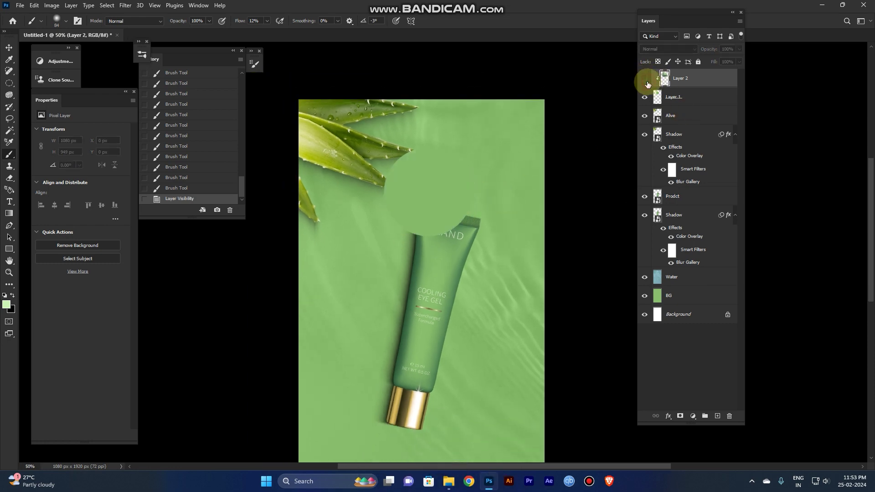
left_click(646, 81)
left_click(646, 82)
left_click(646, 81)
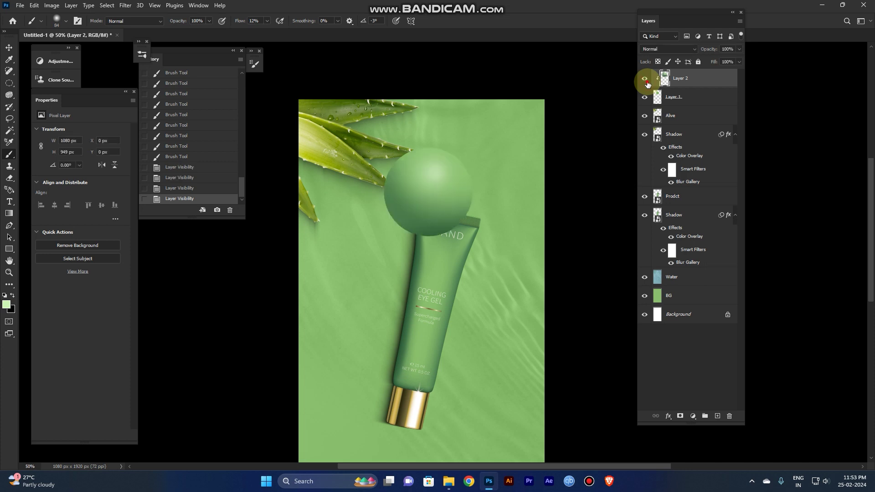
left_click(646, 81)
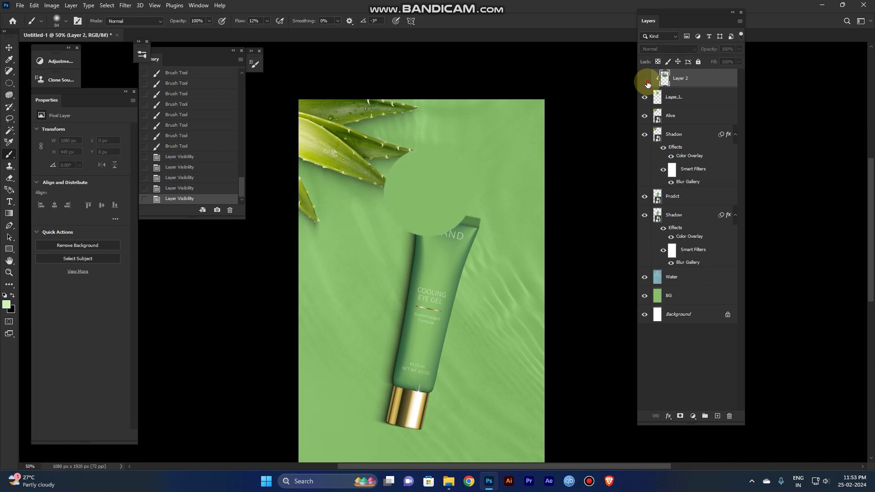
left_click(646, 81)
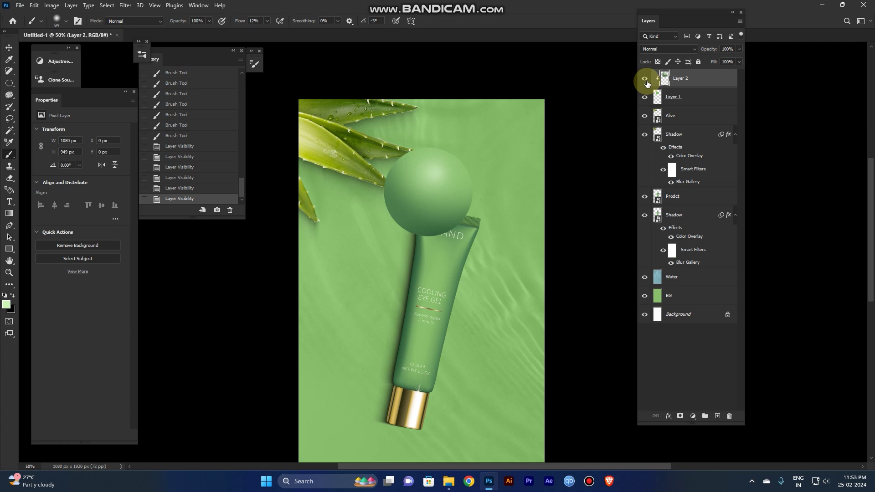
Step: Group Layer 1 and Layer 2 into Group 1, expand it, and select Layer 2
left_click(698, 97, "shift")
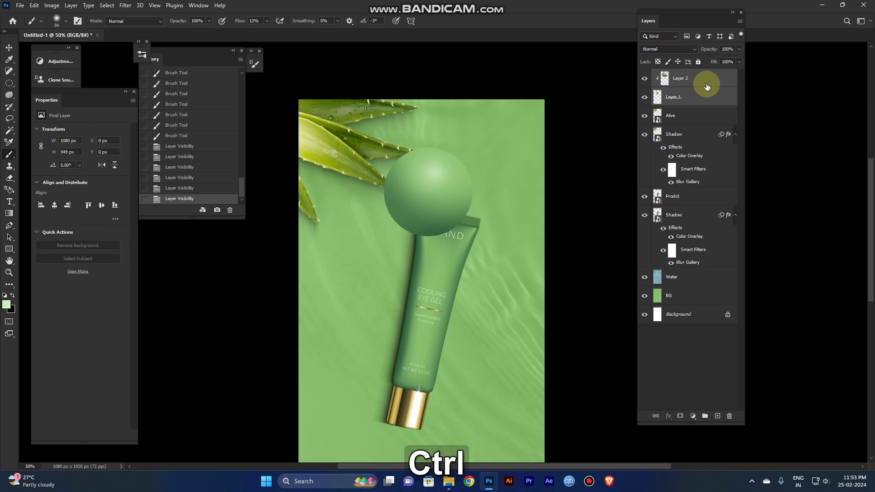
key("ctrl+g")
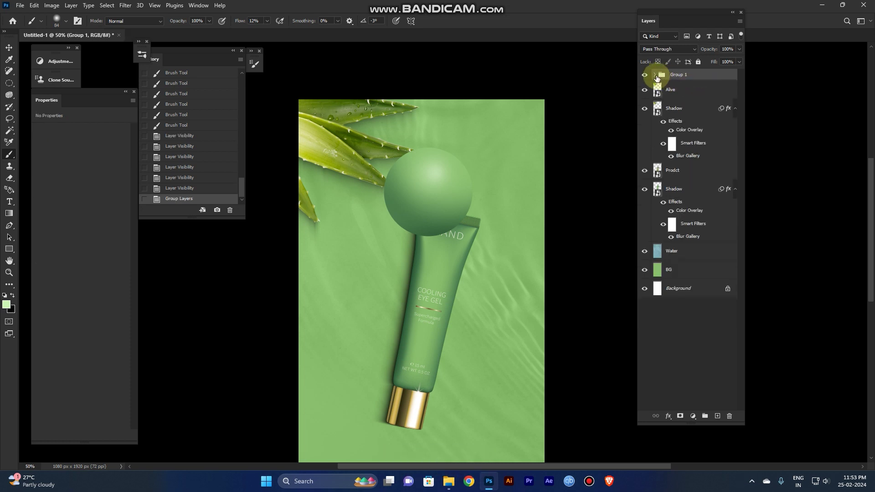
left_click(655, 74)
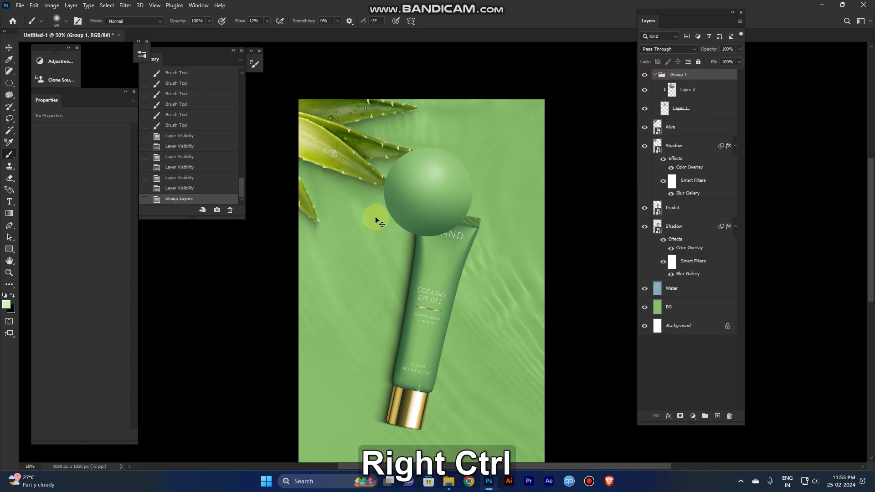
key("ctrl+plus")
left_click_drag(420, 172, 430, 224)
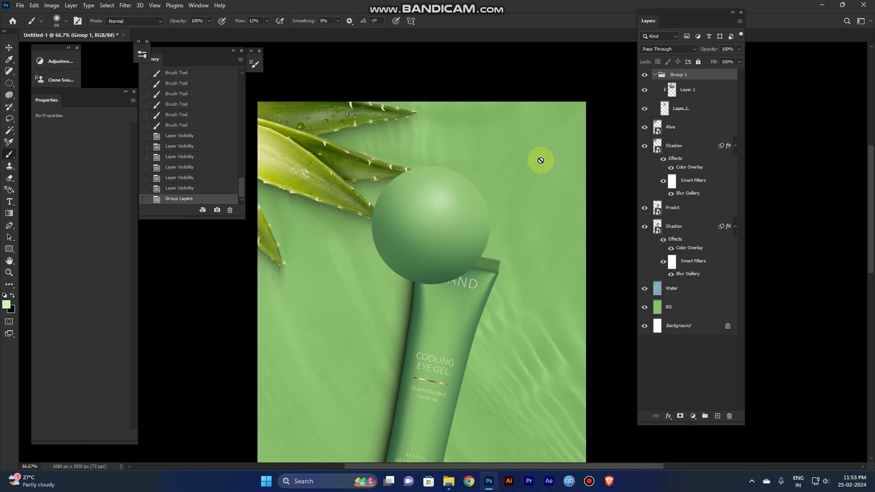
left_click(700, 89)
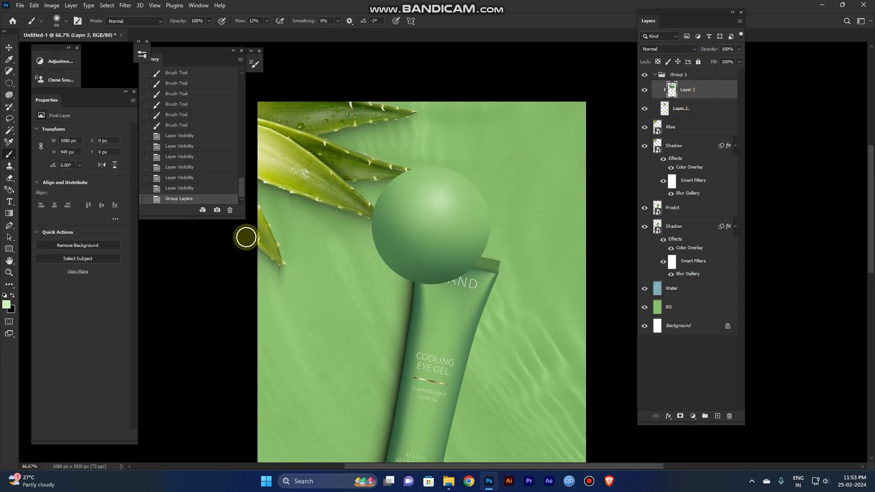
key("t")
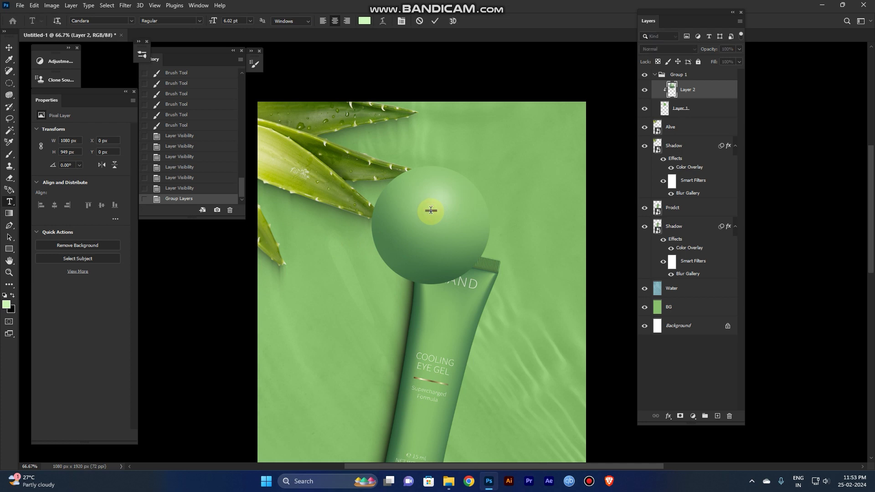
Step: Type a letter 'c' as a new text layer on the sphere
left_click(431, 210)
key("ctrl")
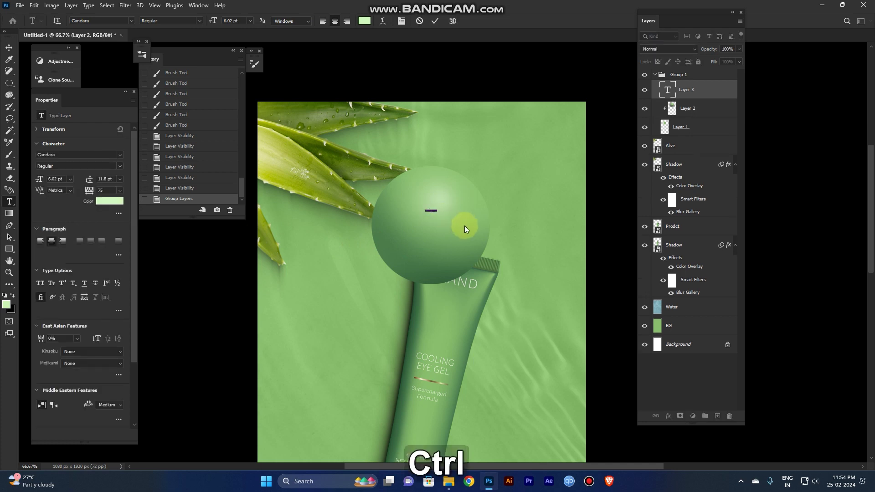
type("c")
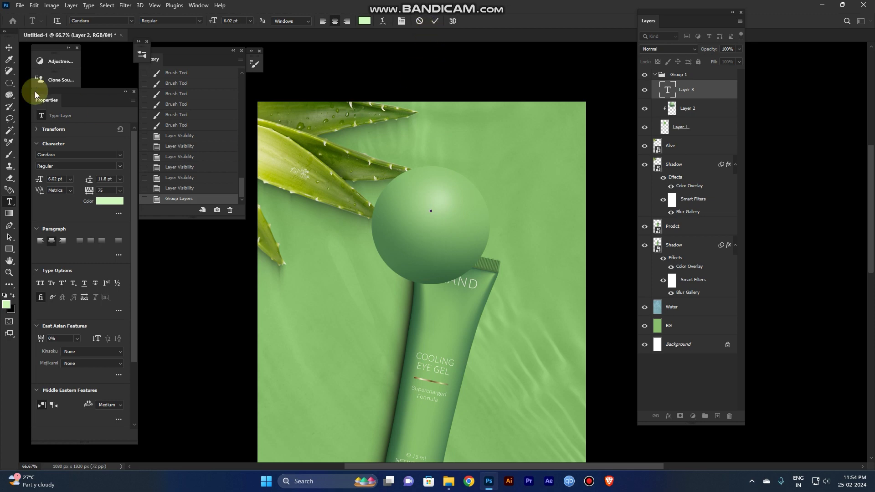
left_click(9, 47)
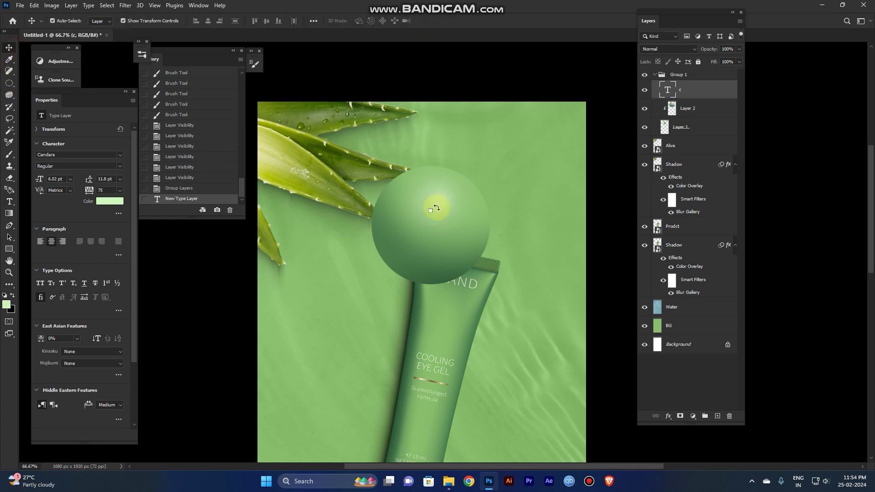
Step: Scale the C up around its centre and centre it on the sphere
key("alt")
left_click_drag(435, 211, 469, 191)
left_click_drag(423, 245, 437, 256)
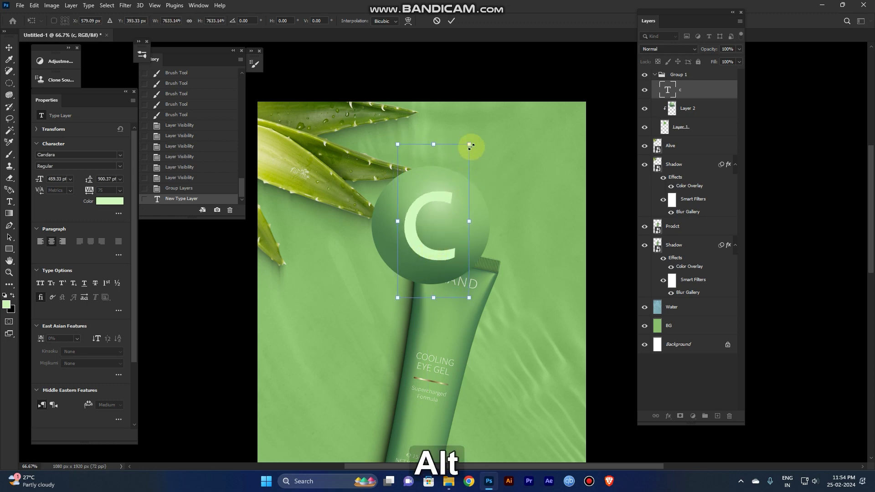
left_click_drag(470, 145, 472, 145)
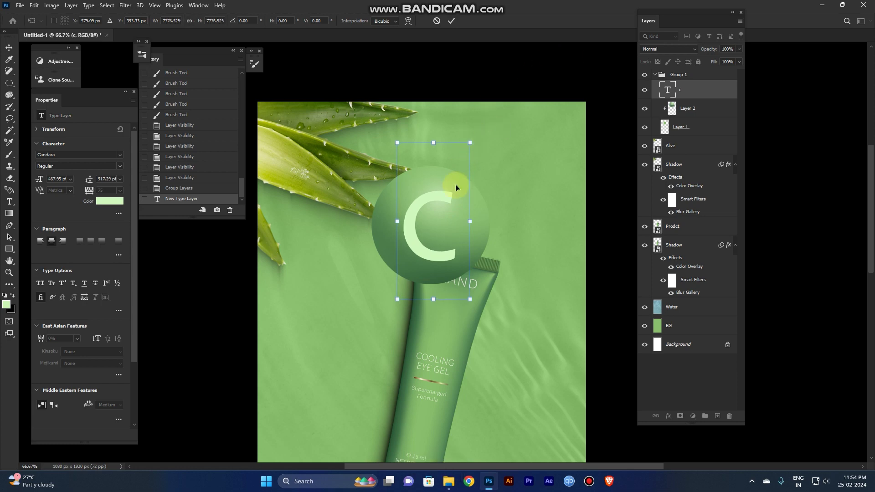
left_click_drag(436, 261, 434, 262)
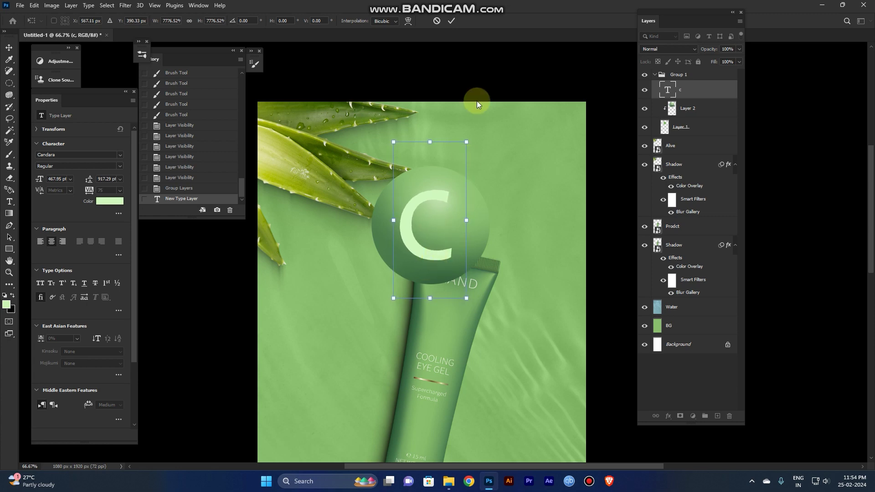
left_click(451, 20)
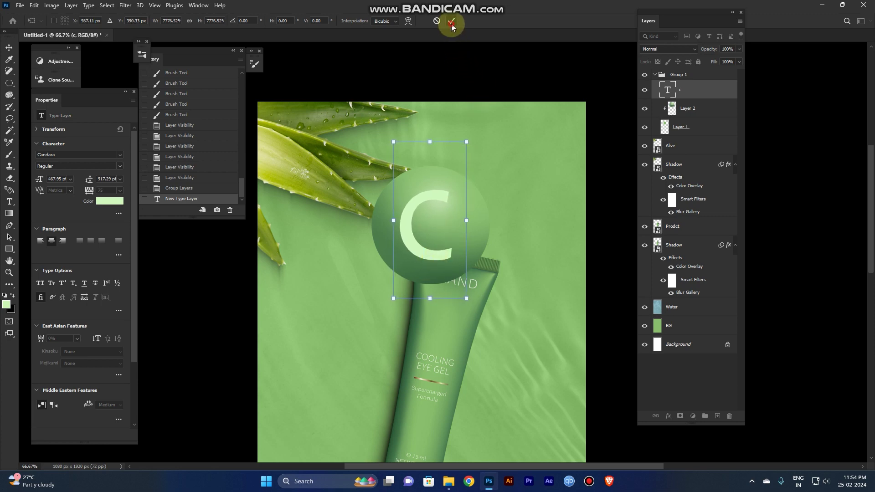
left_click(518, 217)
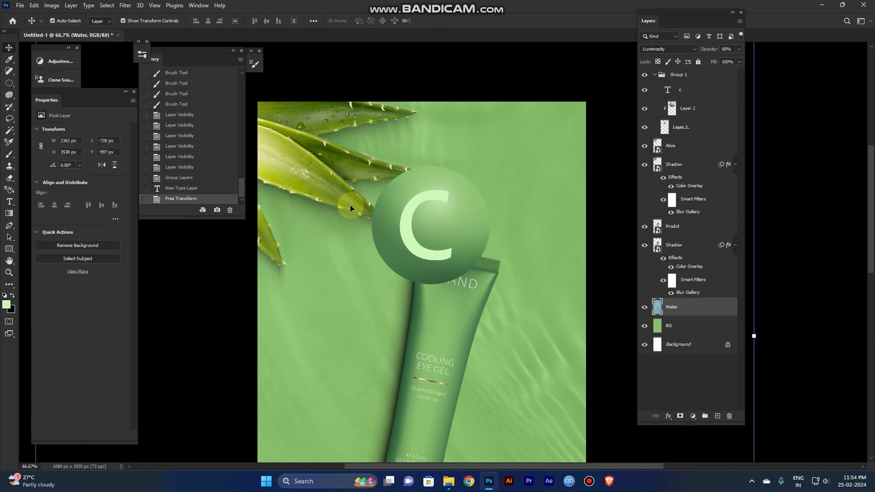
Step: Convert Group 1, holding the sphere and C, into a 309 px smart object
left_click(679, 90)
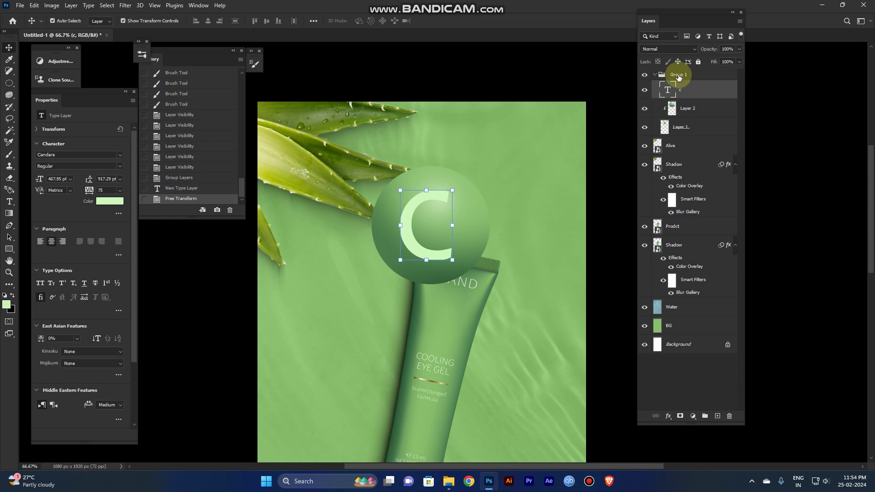
left_click(658, 76)
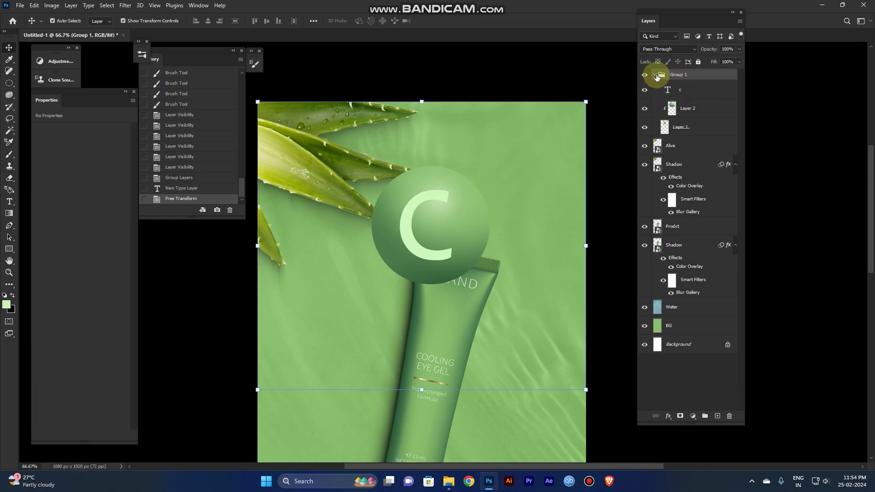
left_click(655, 74)
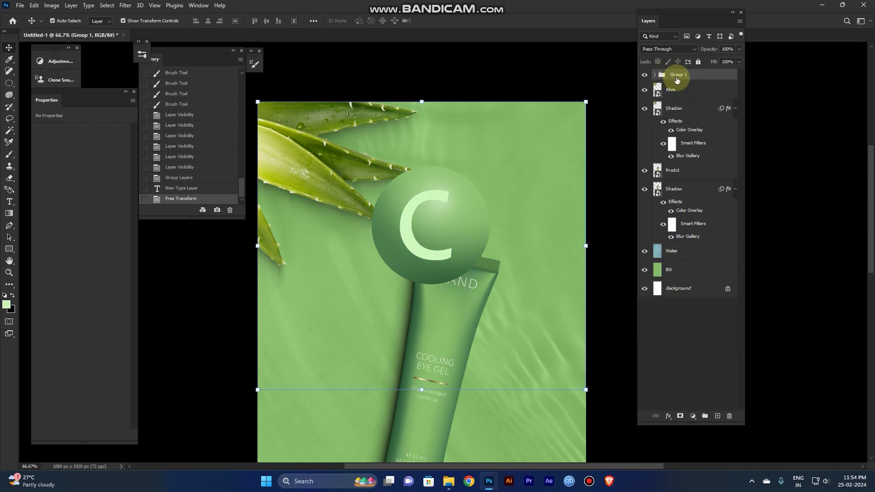
right_click(677, 79)
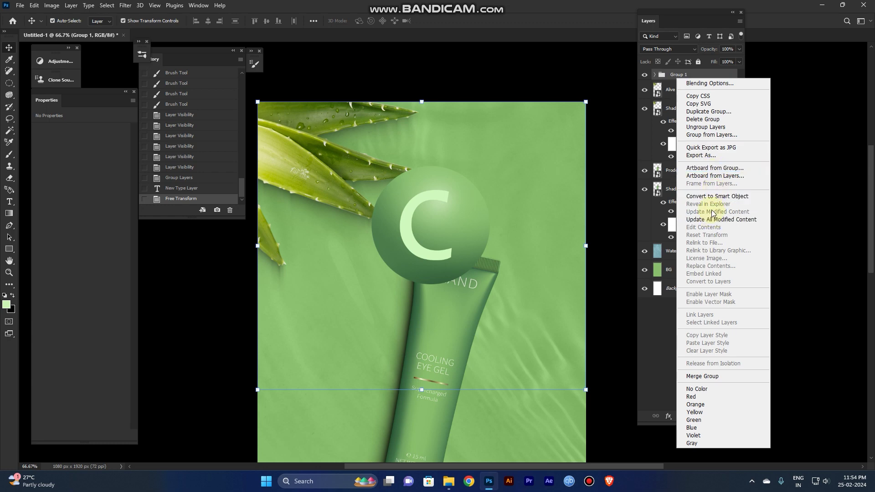
left_click(716, 197)
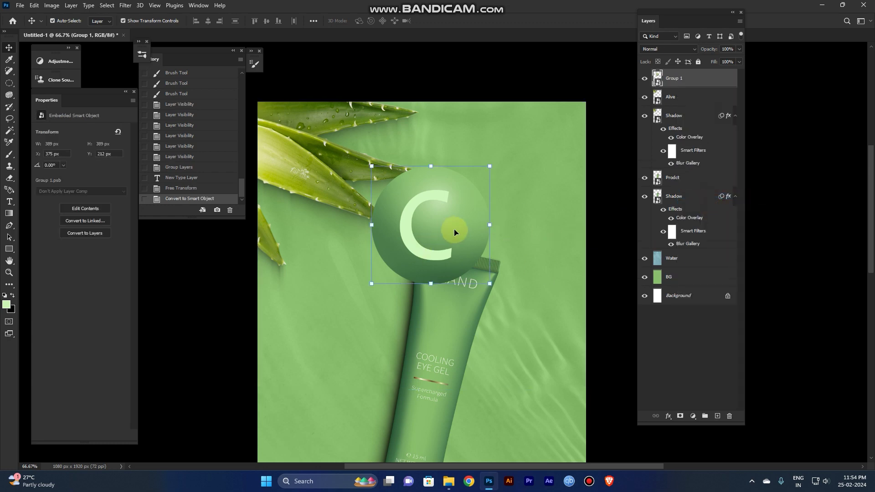
Step: Move the C badge to bottom-left, keeping copies over the tube and at bottom-right
key("ctrl")
scroll(444, 219, "down", 1)
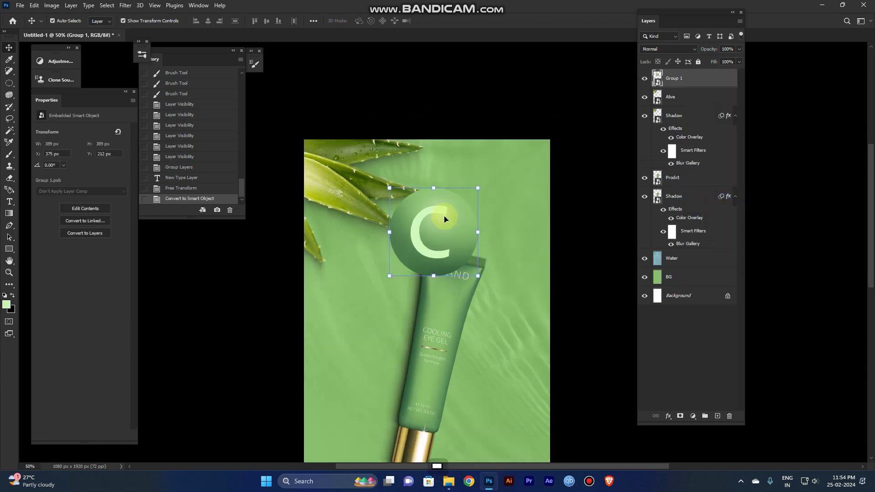
left_click_drag(433, 241, 479, 108)
key("space")
key("alt")
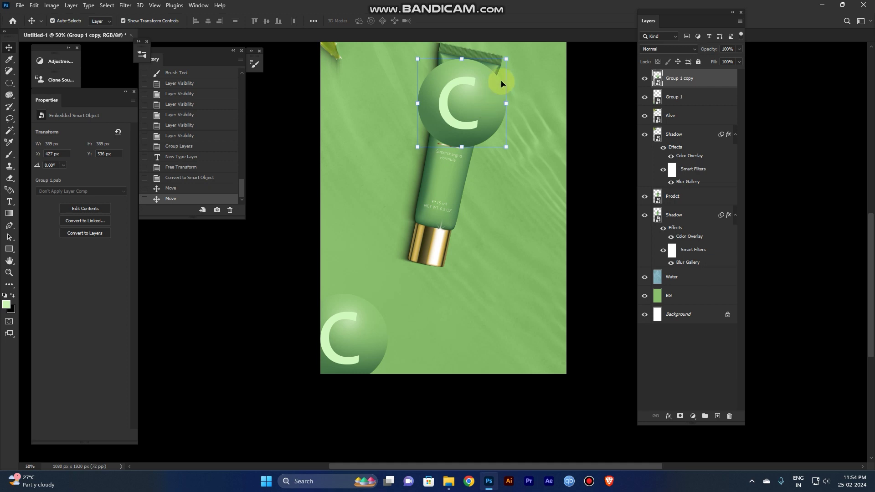
key("alt")
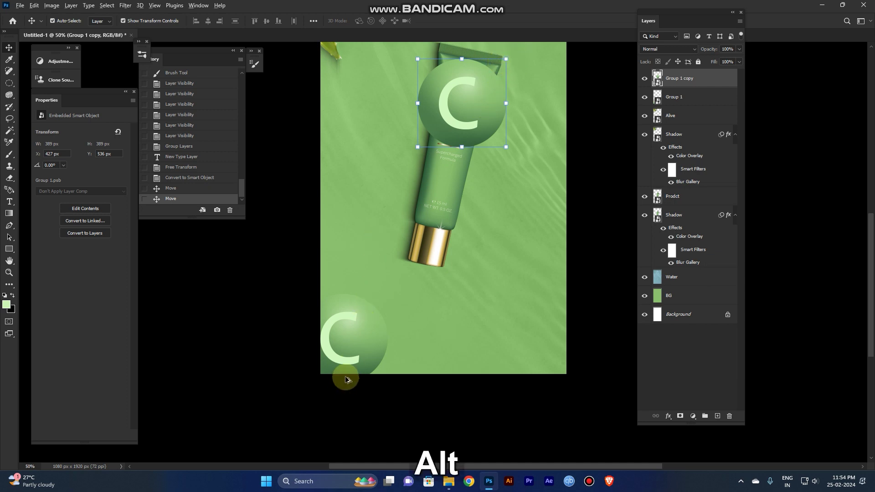
left_click_drag(353, 353, 521, 350)
Step: Select the badge over the tube and start scaling it around its centre
key("space")
left_click_drag(458, 223, 460, 313)
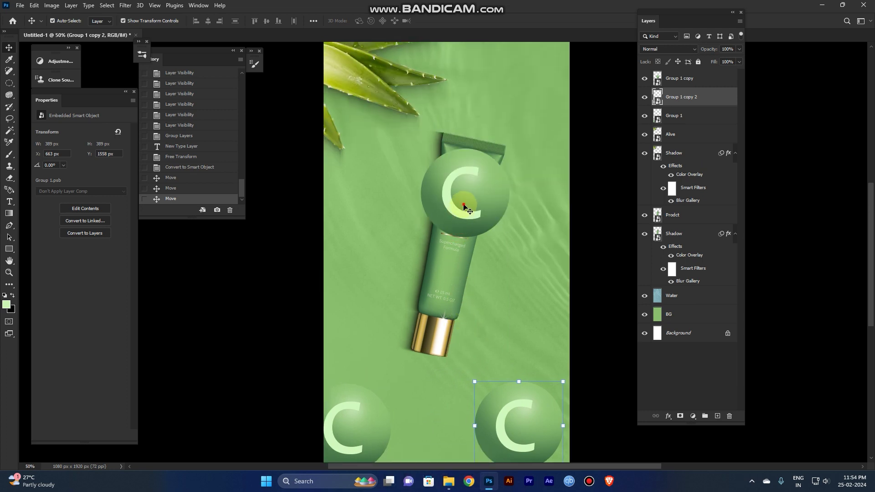
left_click(457, 230)
key("alt")
left_click_drag(507, 139, 527, 162)
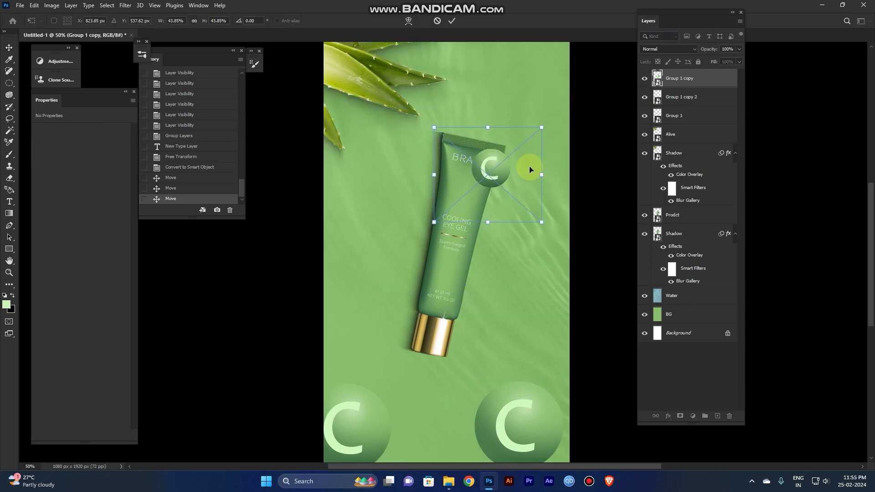
Step: Tilt the C badge to match the tube, shrink it and move it onto the label
left_click_drag(492, 197, 402, 248)
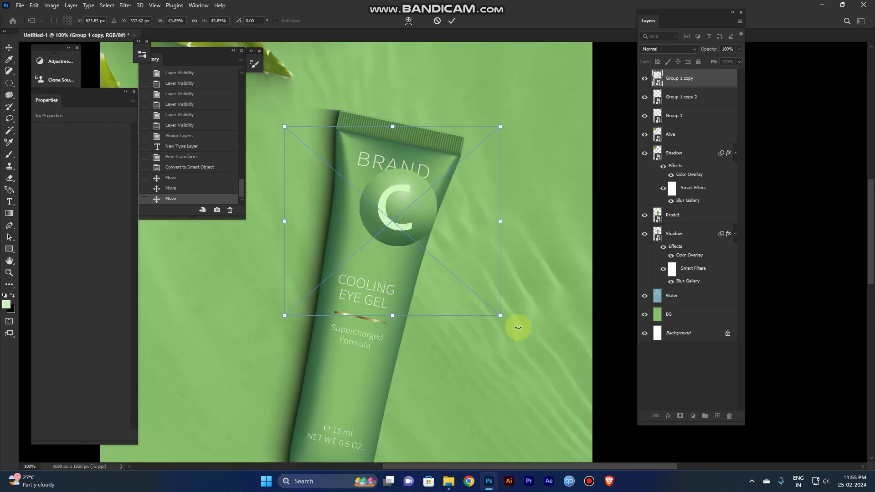
left_click_drag(520, 328, 496, 361)
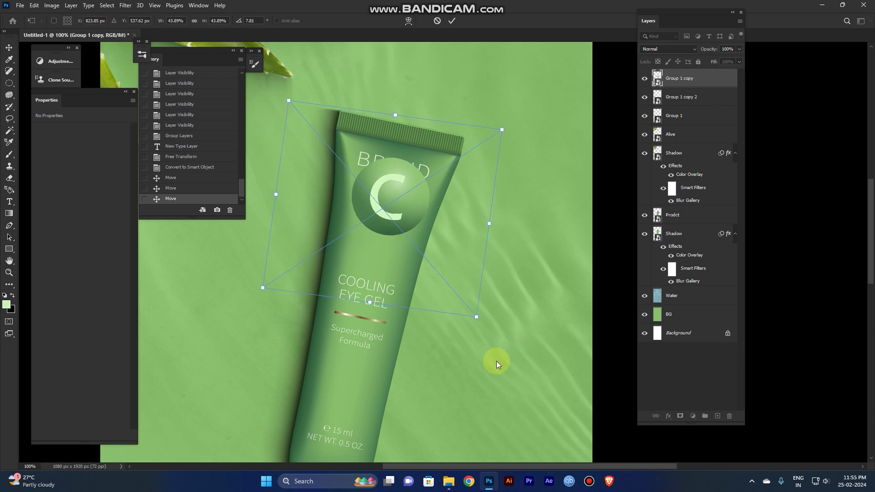
left_click_drag(395, 204, 392, 234)
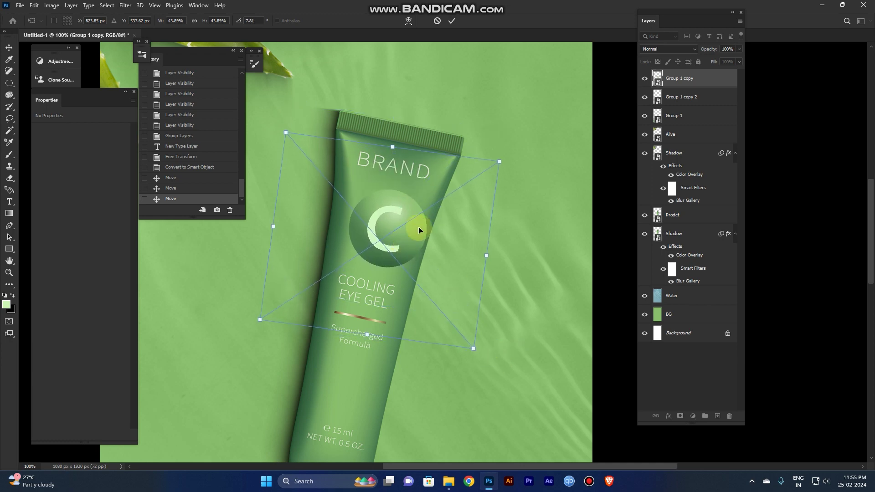
key("alt")
left_click_drag(499, 164, 433, 240)
left_click(426, 202)
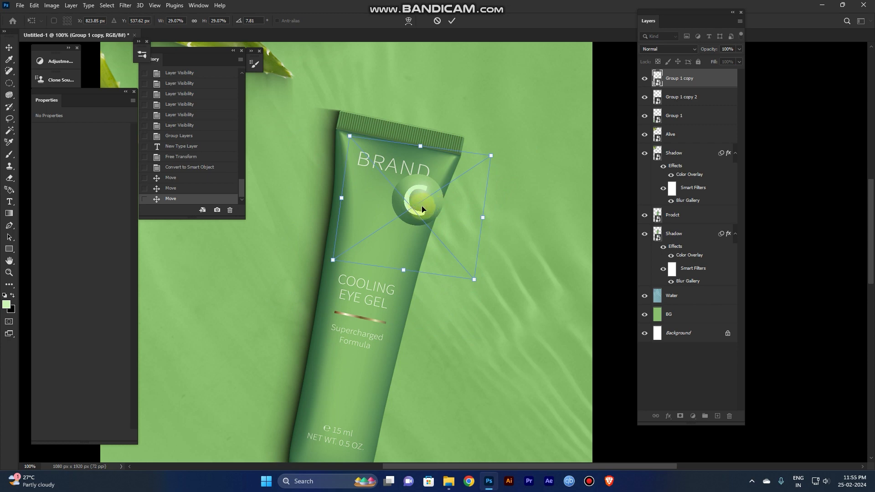
left_click_drag(431, 215, 393, 244)
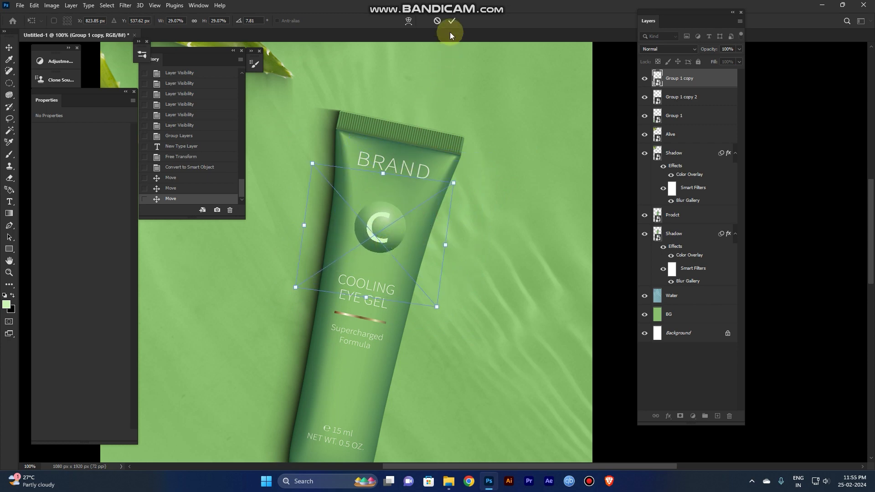
left_click(452, 20)
Step: Refine the tube badge to 99 x 99 px, just below BRAND
key("ctrl+t")
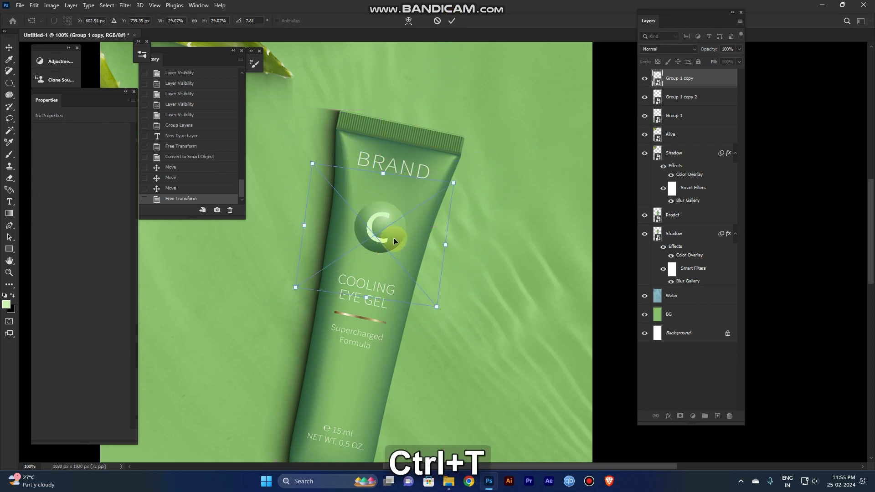
left_click_drag(390, 234, 396, 222)
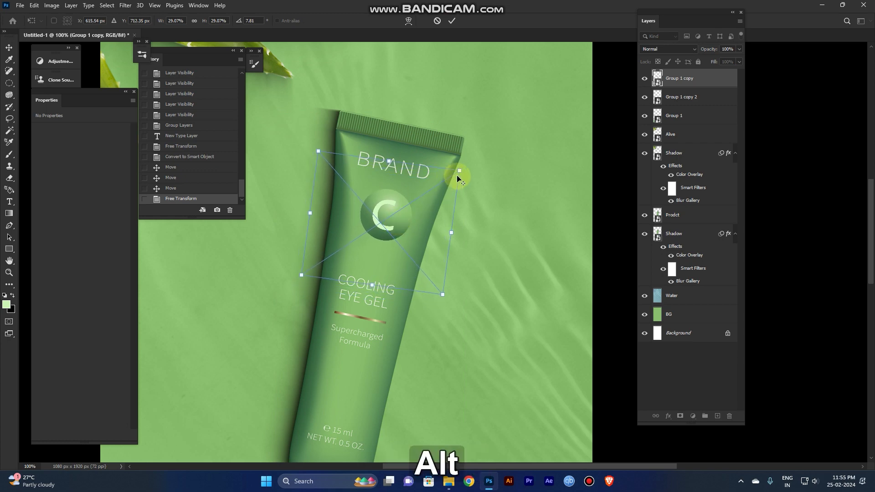
left_click_drag(459, 171, 449, 169)
left_click_drag(399, 221, 399, 212)
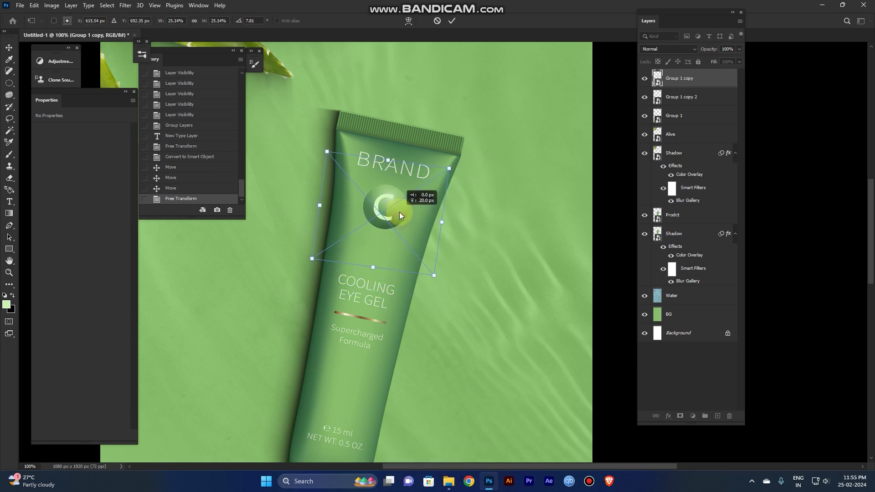
left_click(451, 21)
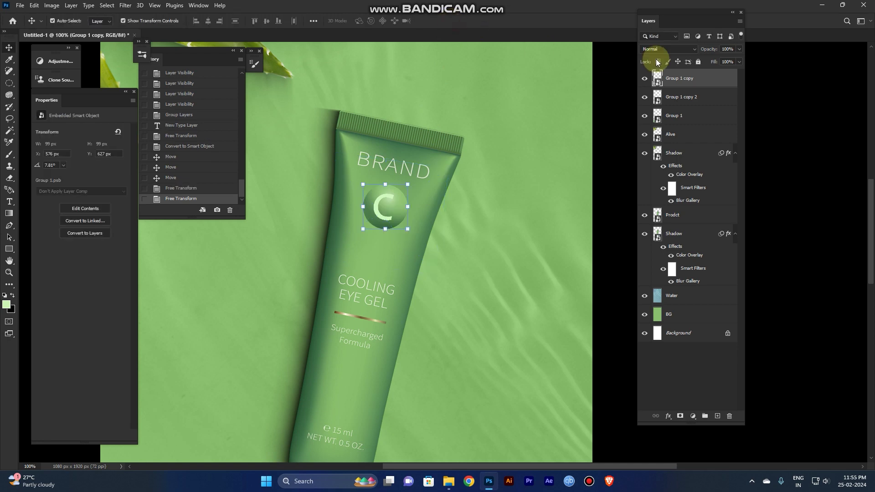
left_click(666, 49)
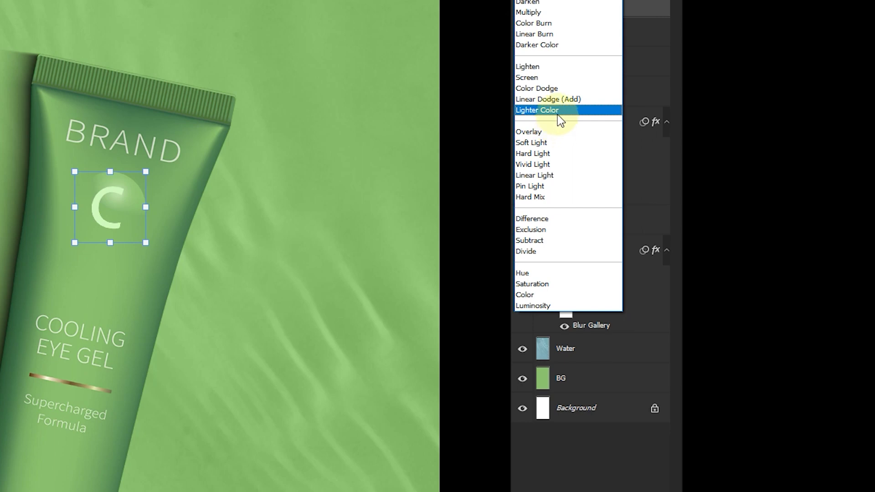
Step: Set the tube logo's blend mode to Lighter Color
left_click(557, 114)
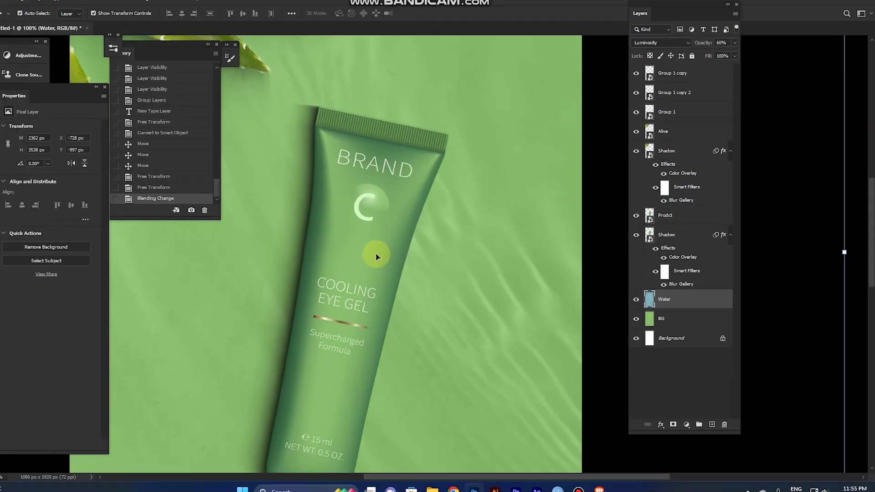
key("ctrl+minus")
left_click_drag(429, 333, 418, 89)
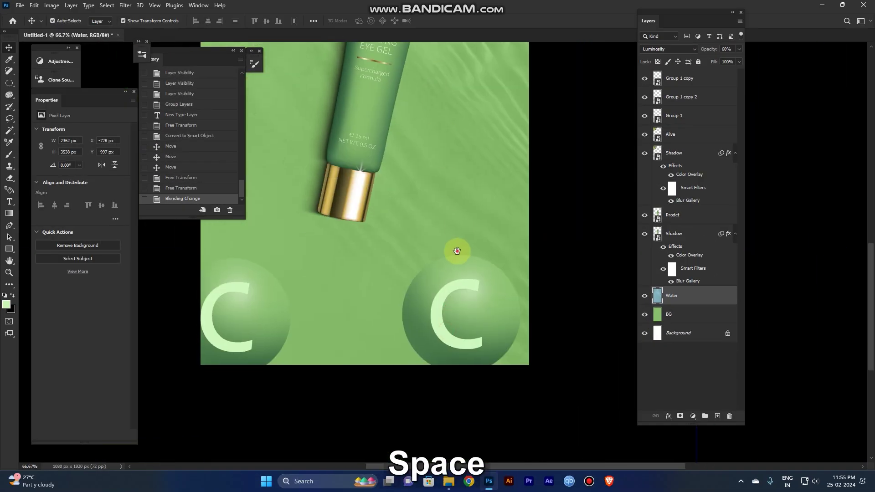
left_click_drag(458, 251, 454, 204)
Step: Try Lighter Color on the bottom-right sphere, then set it back to Normal
left_click(485, 275)
left_click(675, 49)
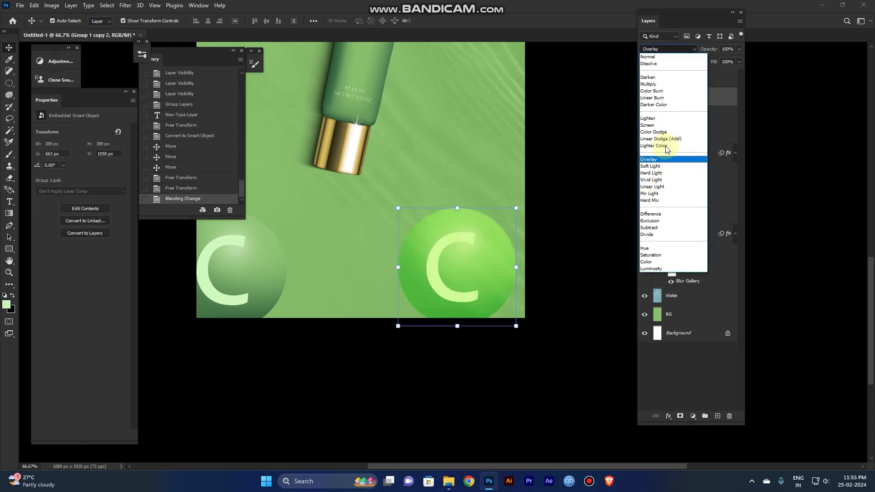
left_click(664, 146)
left_click(251, 278)
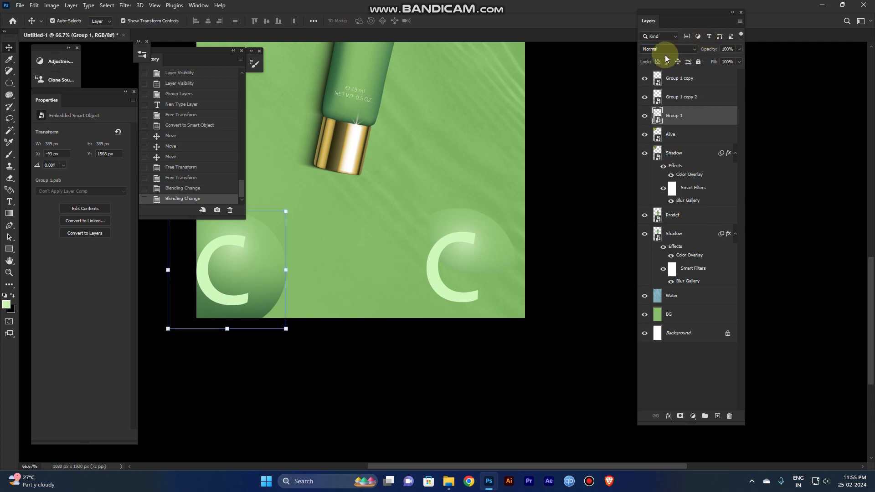
left_click(547, 313)
left_click(472, 282)
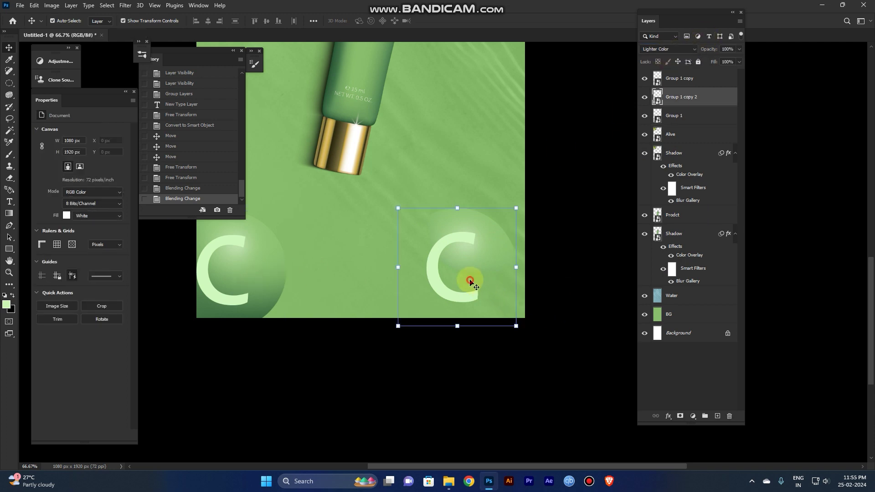
left_click(666, 49)
left_click(656, 53)
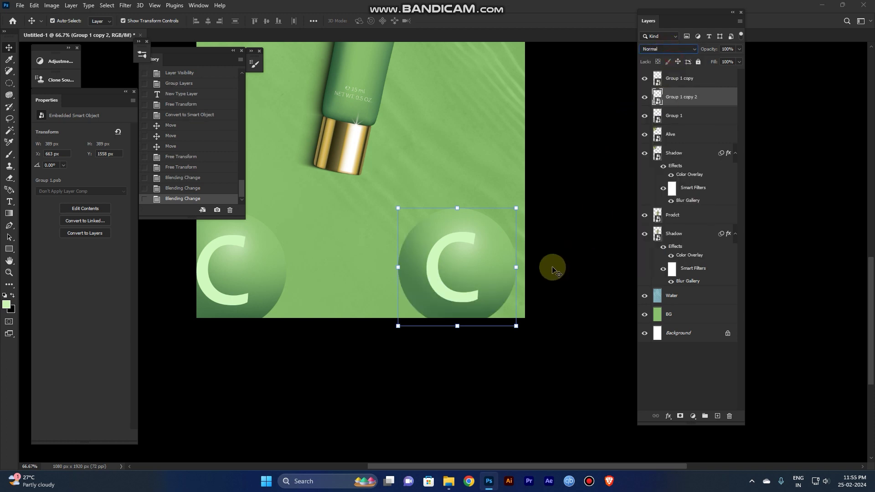
key("ctrl+t")
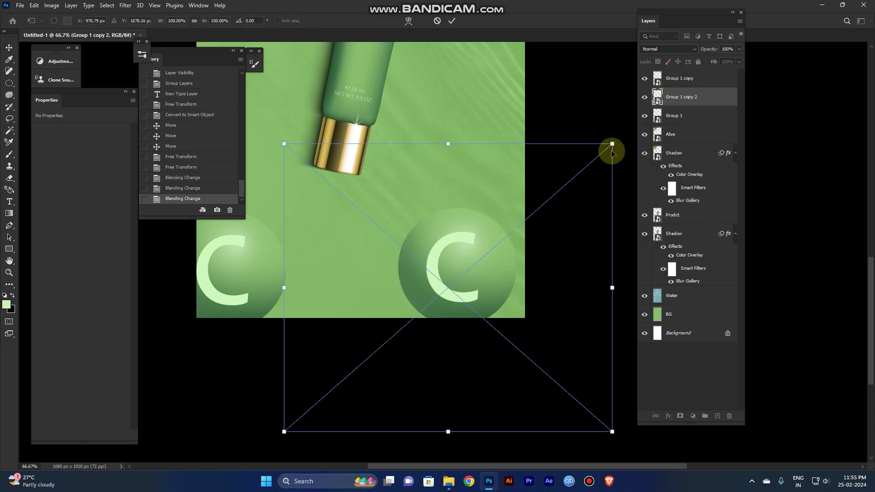
Step: Scale the bottom-right sphere down to about 41% around its centre
left_click_drag(612, 152, 553, 225)
left_click_drag(488, 257, 514, 302)
mouse_move(564, 248)
left_mouse_down()
mouse_move(572, 237)
mouse_move(576, 248)
left_mouse_up()
key("ctrl+z")
left_click_drag(510, 294, 515, 279)
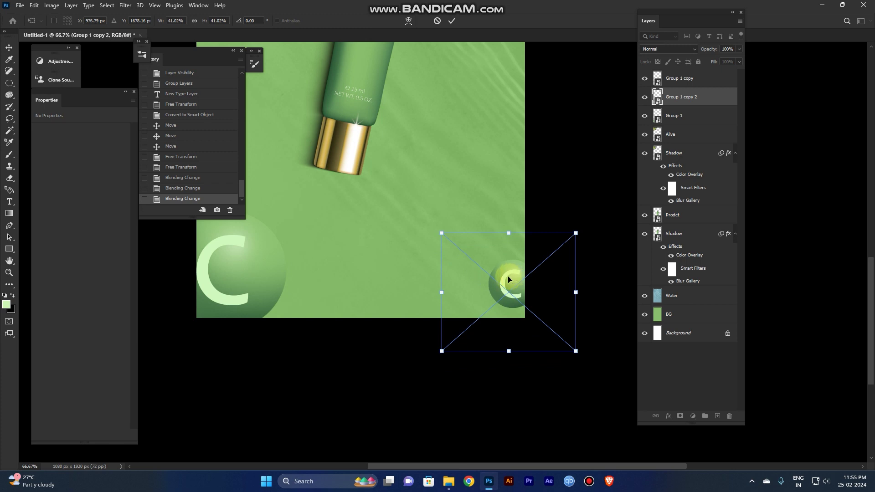
scroll(509, 279, "down", 2)
left_click_drag(400, 215, 406, 348)
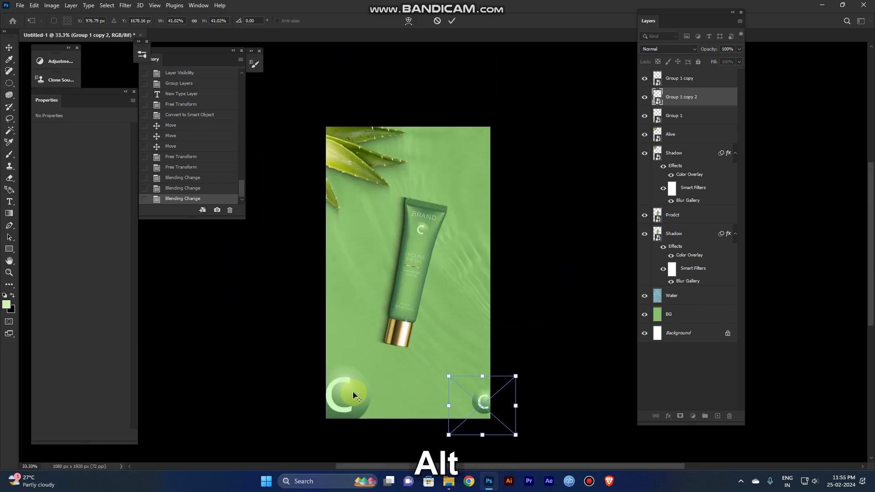
left_click(450, 165, "alt")
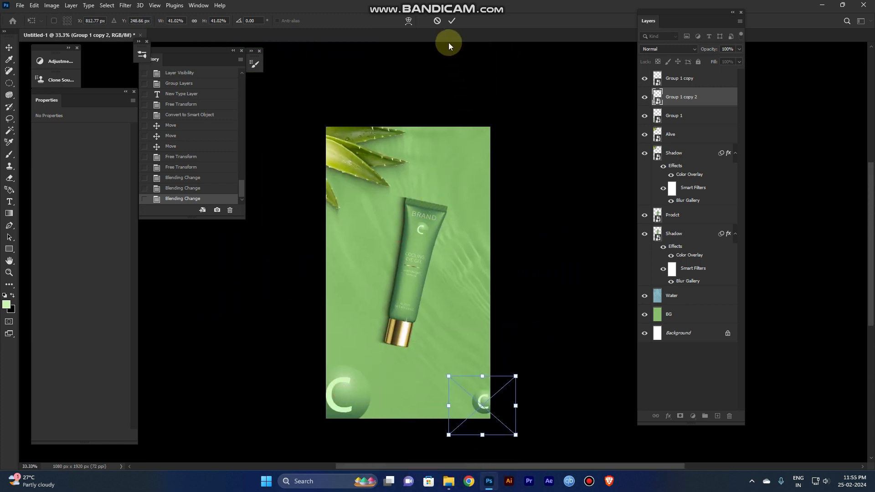
left_click(456, 19)
Step: Copy the bottom-left sphere to the top right; enlarge the bottom-right one to 314 px
left_click_drag(348, 397, 502, 172)
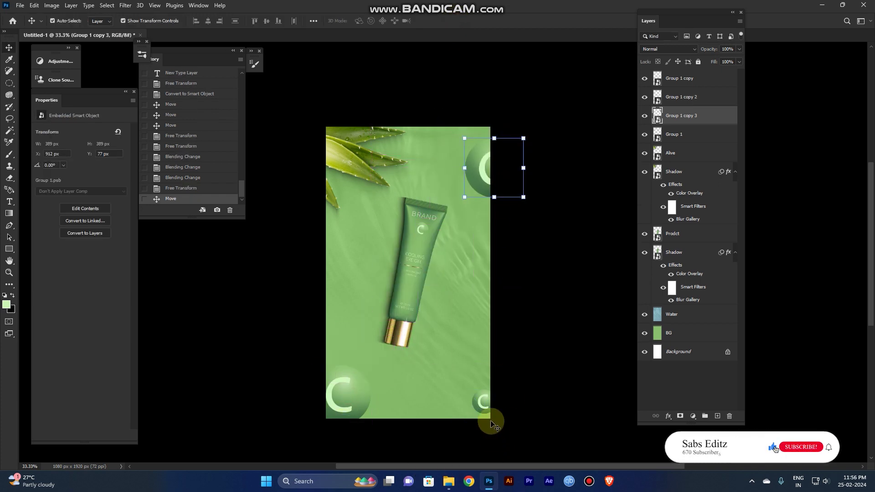
left_click_drag(486, 410, 506, 365)
key("ctrl+z")
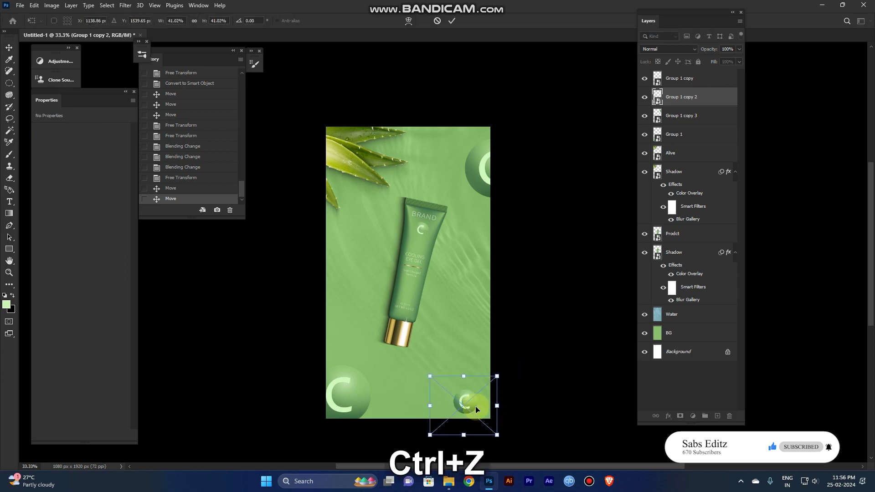
double_click(470, 406)
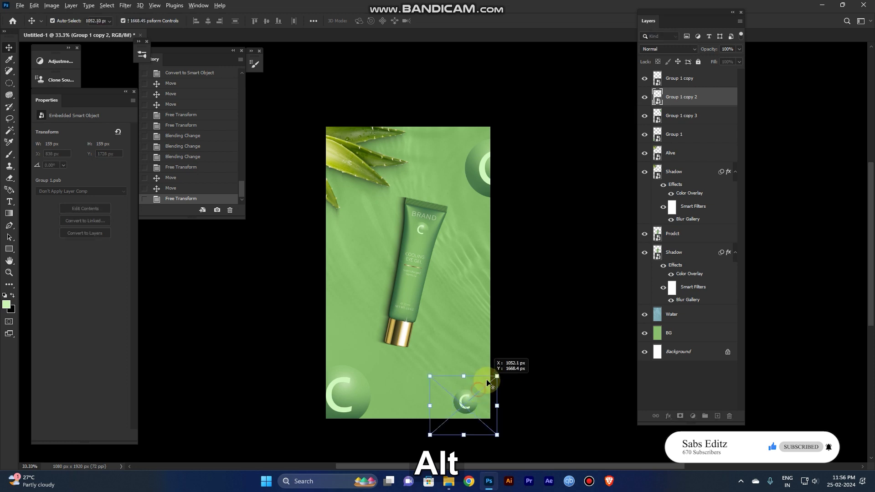
left_click_drag(488, 382, 580, 278)
left_click_drag(465, 430, 501, 362)
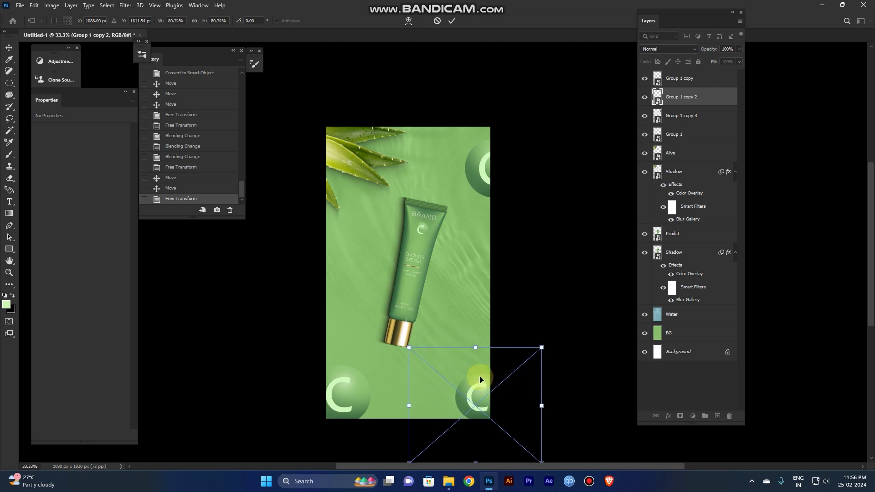
left_click(479, 165)
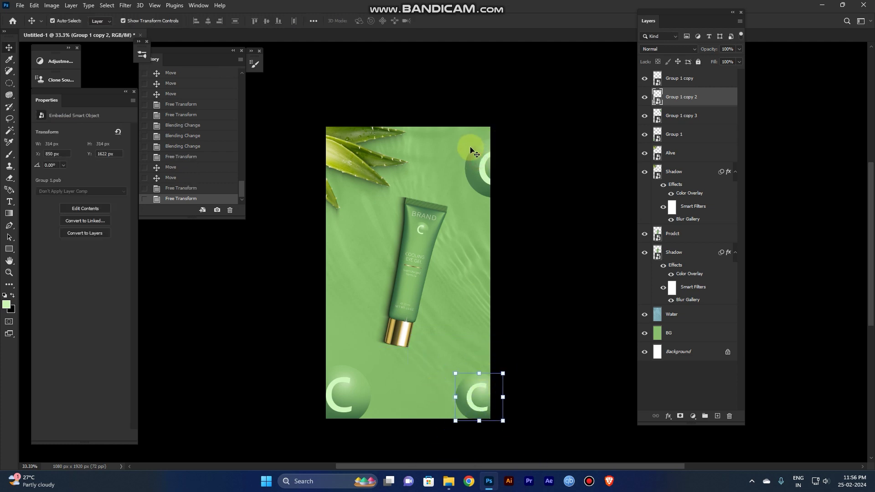
Step: Push the top-right sphere partly off the poster's top edge
left_click(478, 171)
left_click_drag(472, 158, 470, 135)
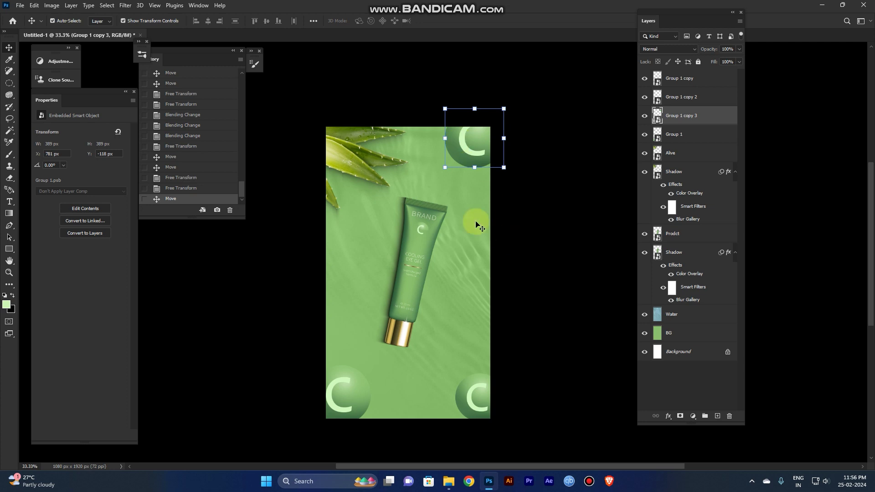
left_click(127, 5)
Step: Apply a 9.4 px Gaussian Blur to the top-right sphere
left_click(186, 117)
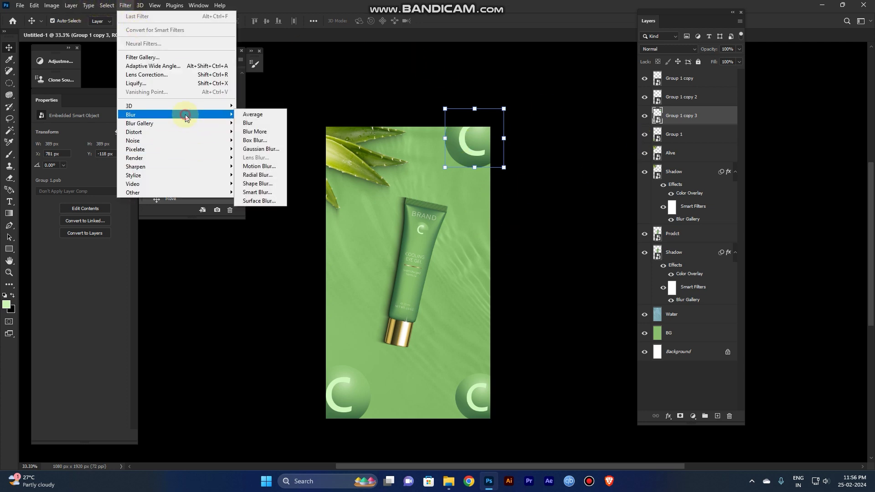
left_click(261, 148)
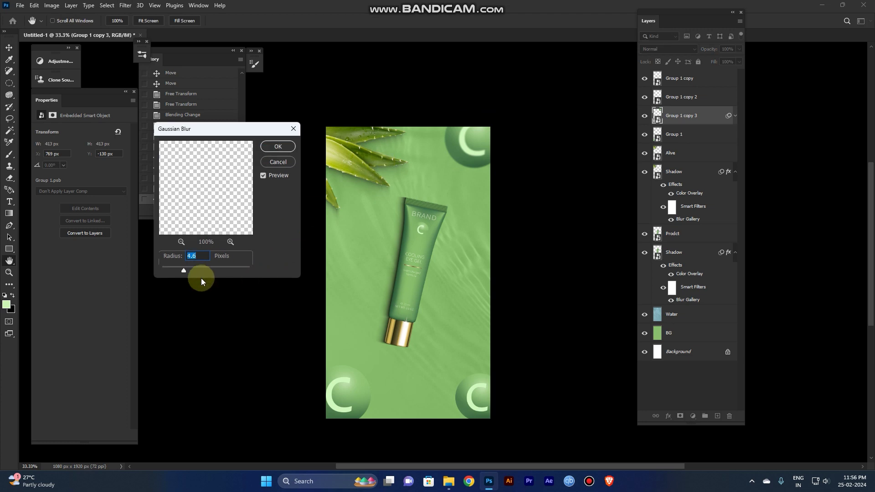
left_click_drag(192, 269, 195, 269)
left_click(278, 146)
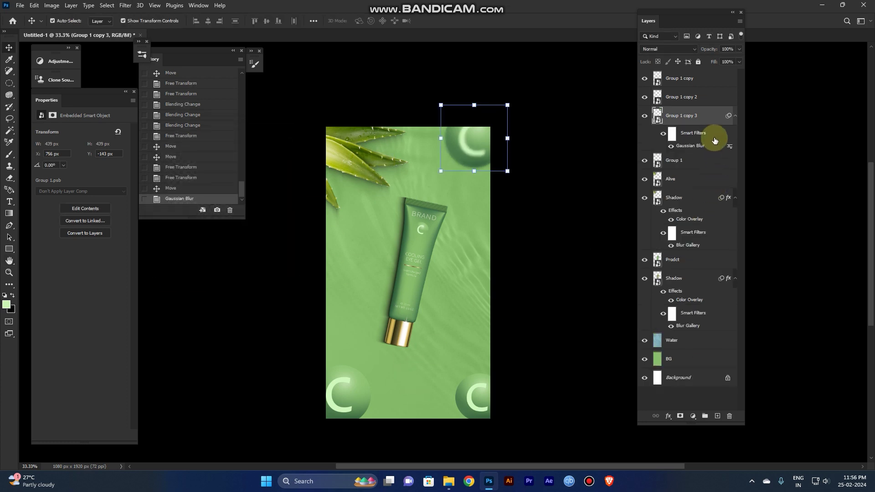
Step: Compare layers, then copy the blur smart filter onto the bottom-right sphere
left_click(645, 98)
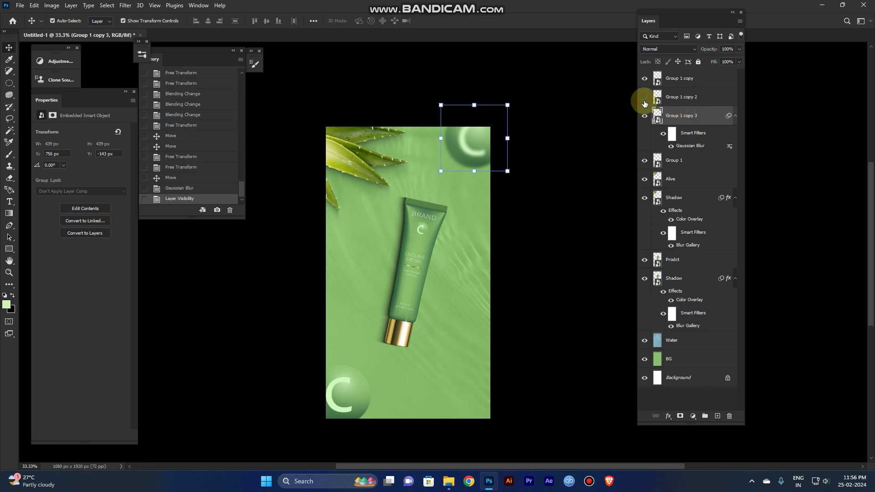
left_click(644, 98)
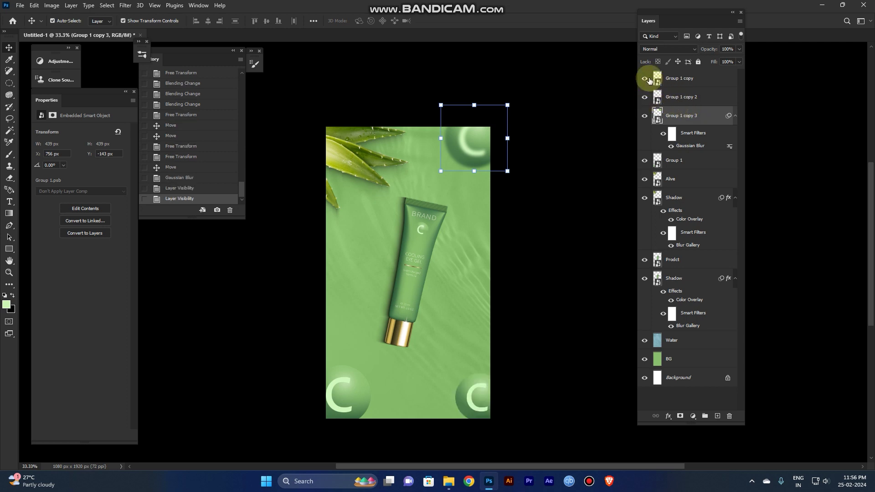
left_click(645, 79)
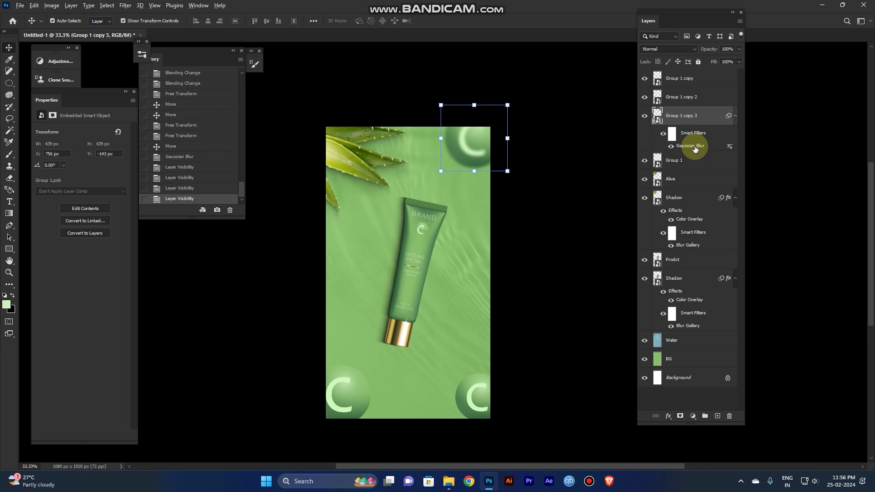
left_click_drag(695, 149, 694, 99)
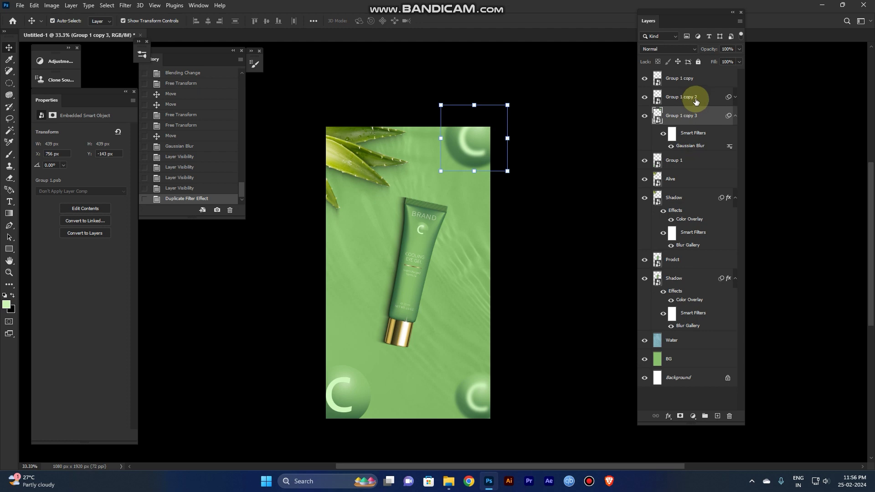
Step: Copy the Gaussian Blur smart filter onto the bottom-left sphere too
left_click(735, 97)
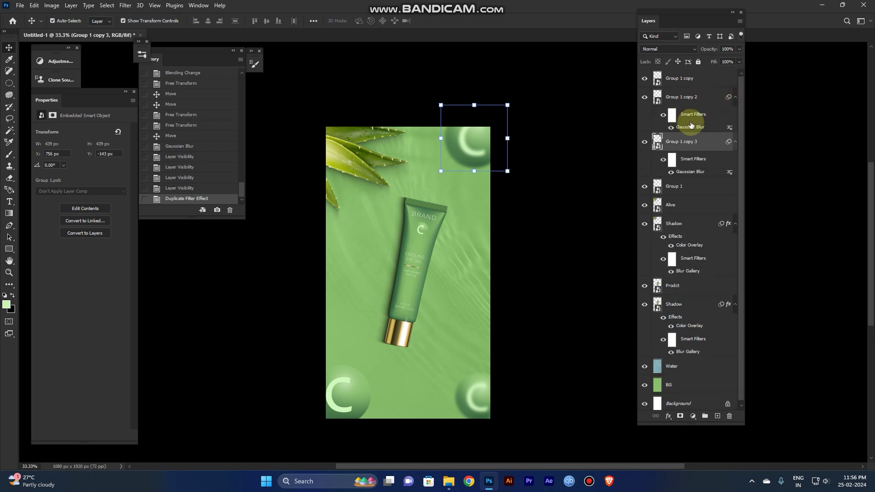
left_click_drag(699, 126, 695, 195)
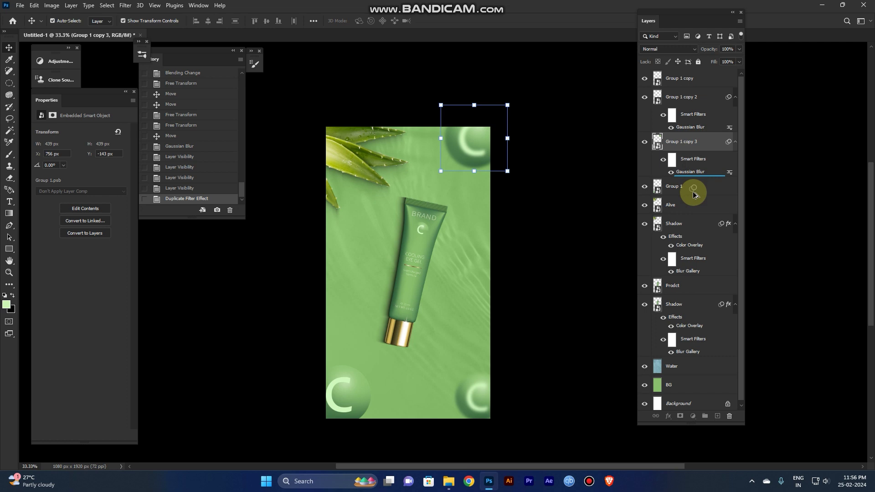
left_click_drag(694, 192, 695, 191)
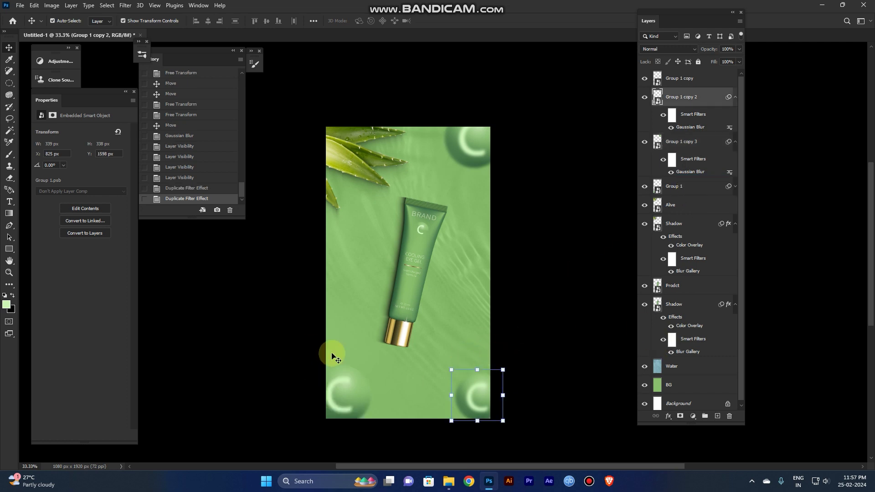
Step: Shrink the bottom-right sphere to 228 x 228 px and tuck it into the corner
key("alt")
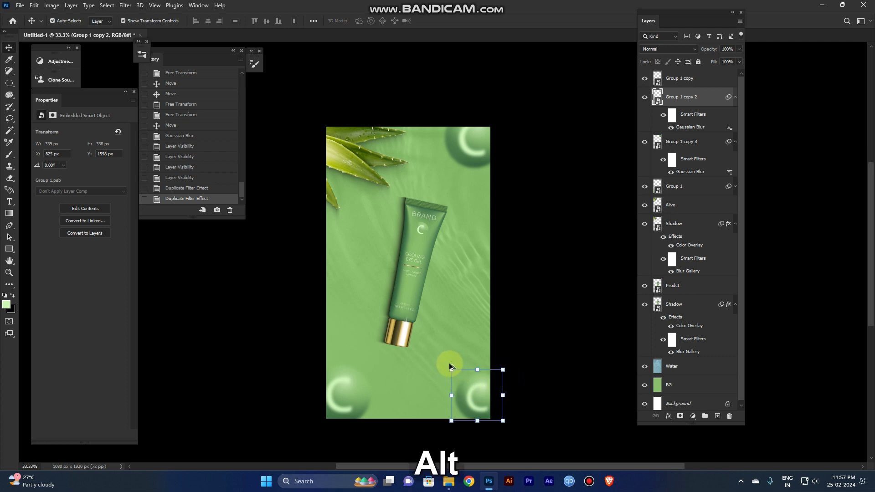
left_click_drag(452, 371, 421, 363)
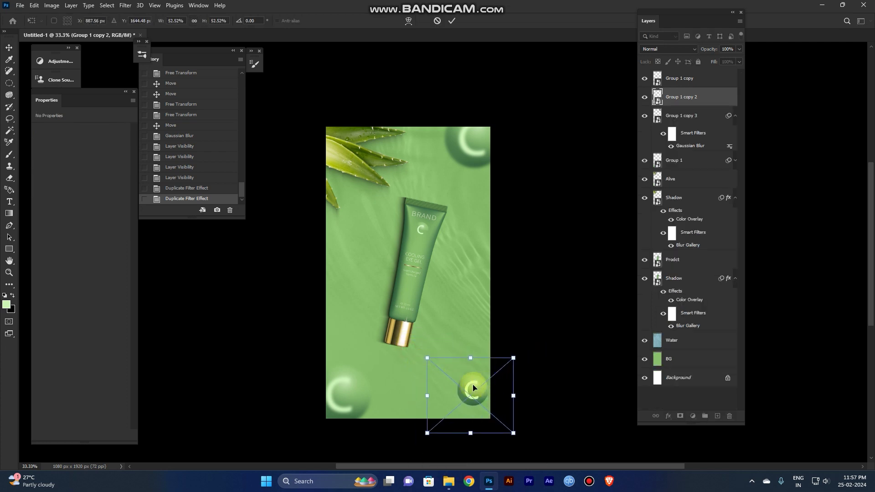
mouse_move(472, 386)
left_mouse_down()
mouse_move(478, 409)
mouse_move(478, 400)
left_mouse_up()
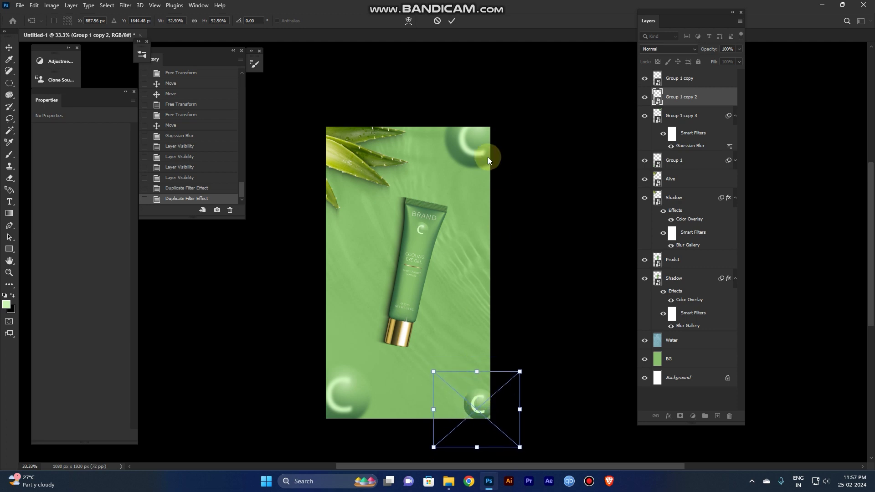
left_click(451, 21)
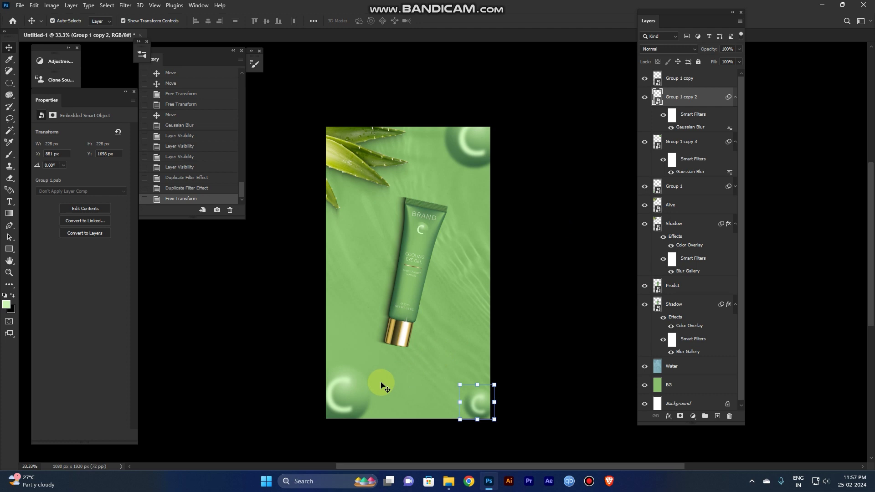
left_click(335, 401)
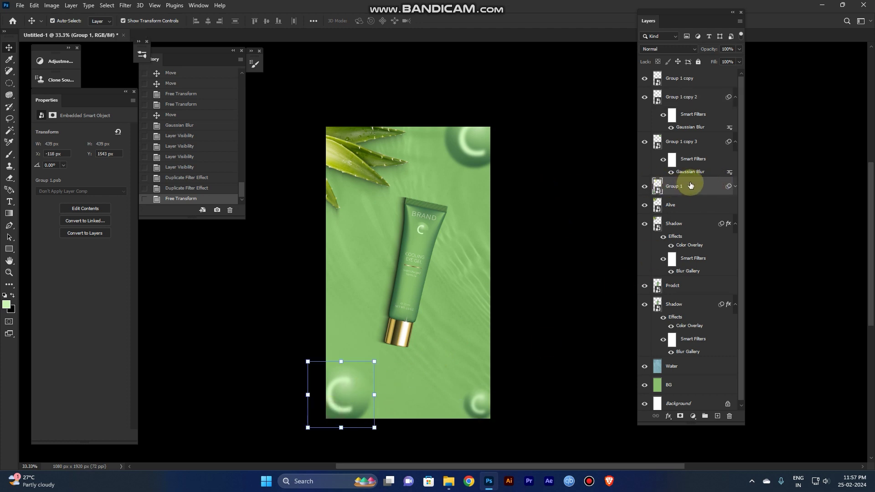
Step: Lower Group 1's Gaussian Blur smart filter radius to 3.0 pixels
left_click(735, 186)
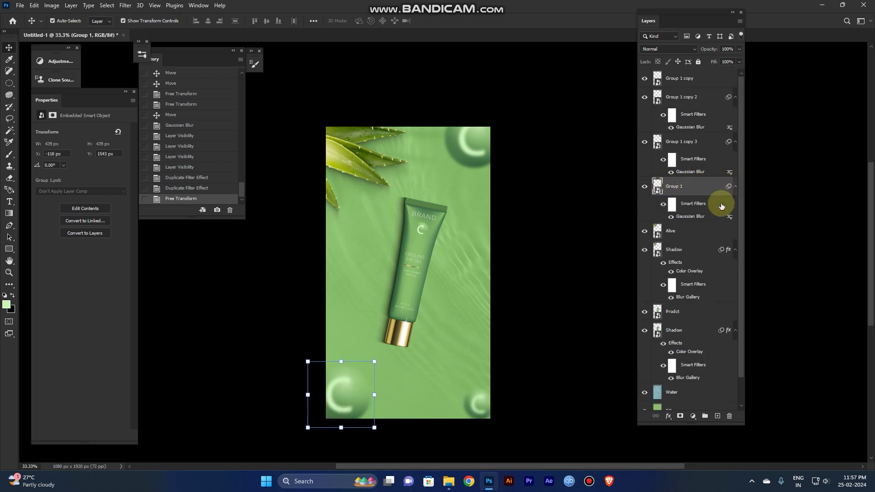
double_click(692, 217)
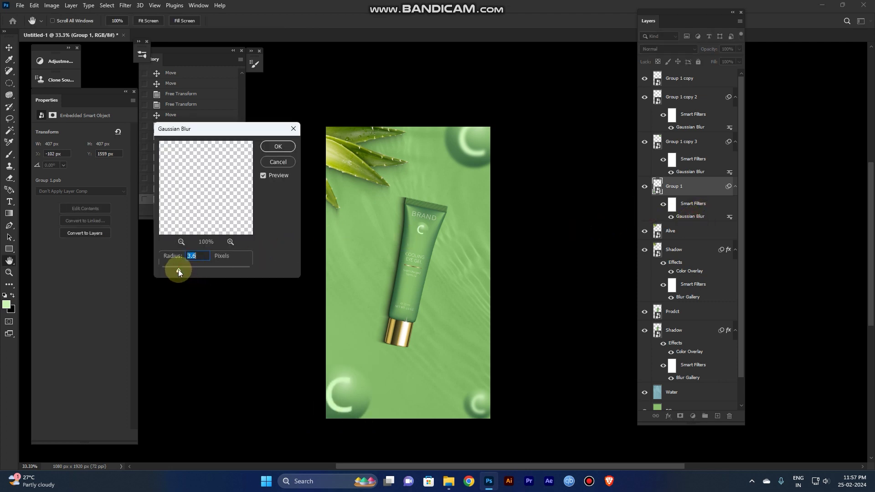
left_click_drag(176, 270, 175, 270)
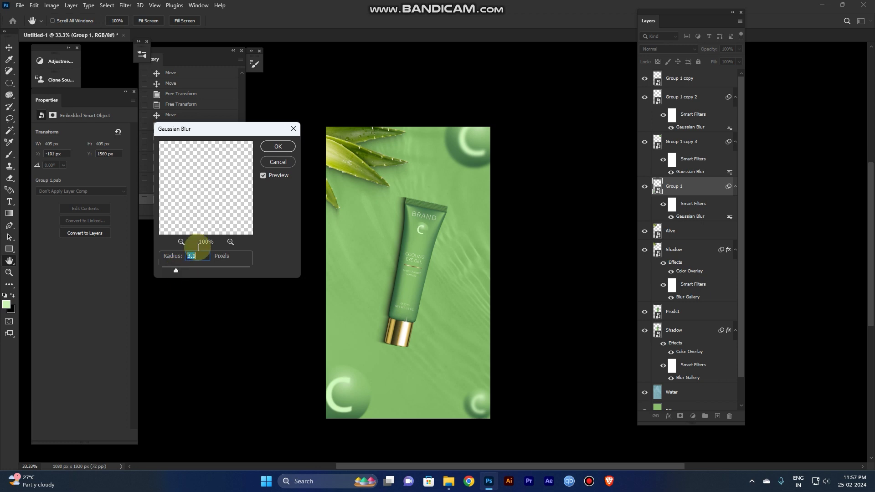
left_click(279, 150)
left_click(516, 226)
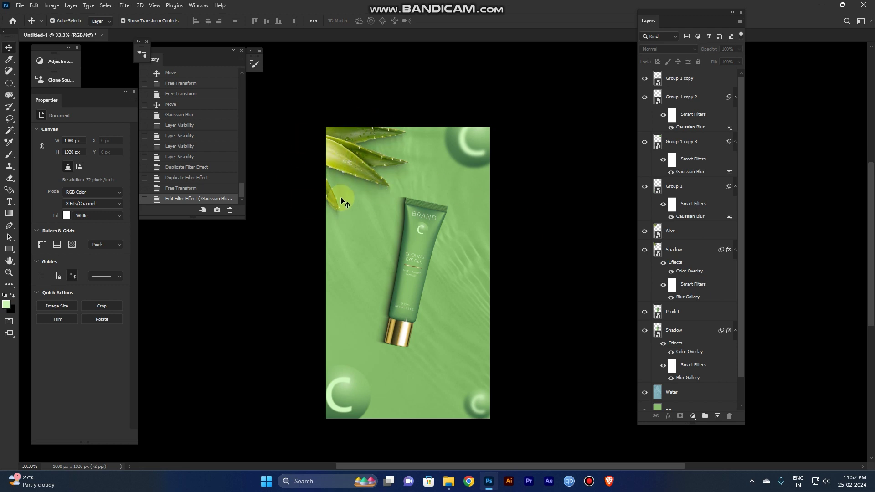
key("ctrl+plus")
key("space")
Step: Group the tube's C logo layer through Group 1 into Group 2 with Ctrl+G
left_click_drag(328, 186, 390, 226)
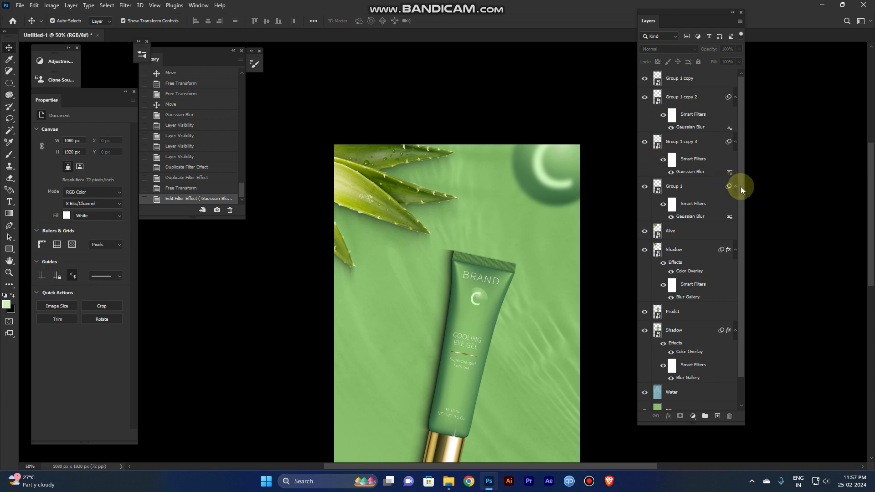
left_click(700, 78)
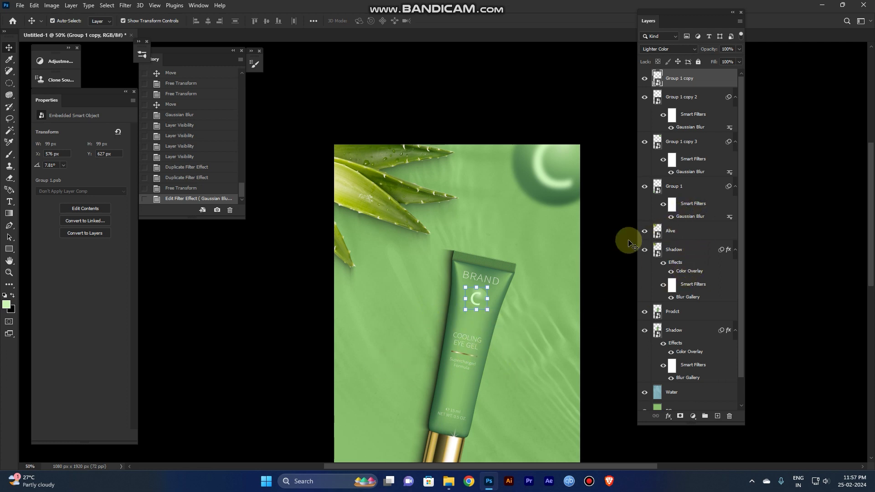
left_click(704, 190, "shift")
key("ctrl+g")
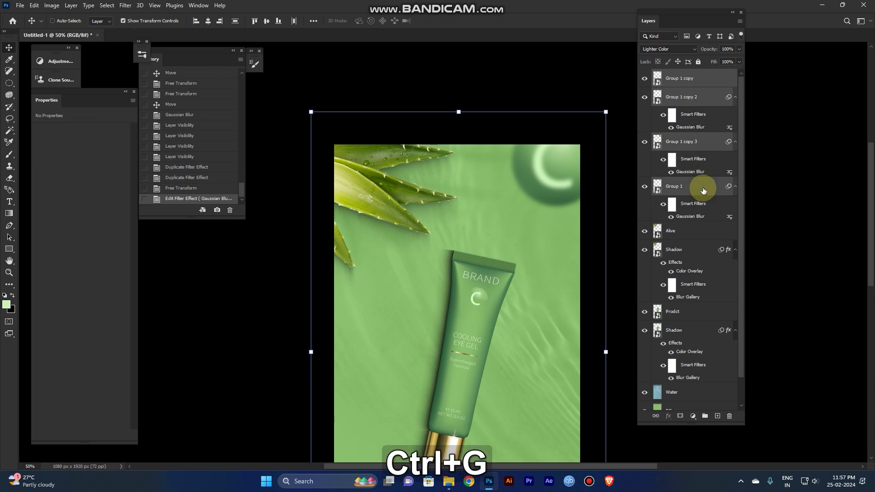
left_click(645, 75)
left_click(644, 74)
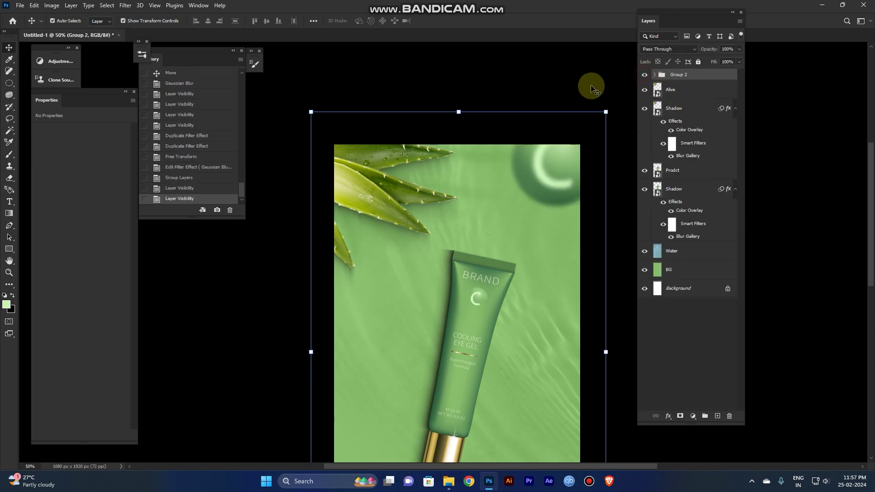
left_click(573, 82)
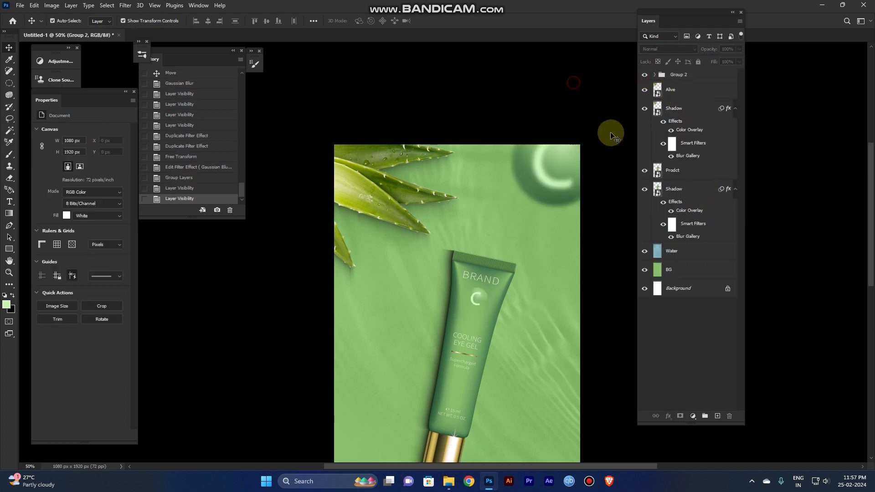
left_click(677, 91)
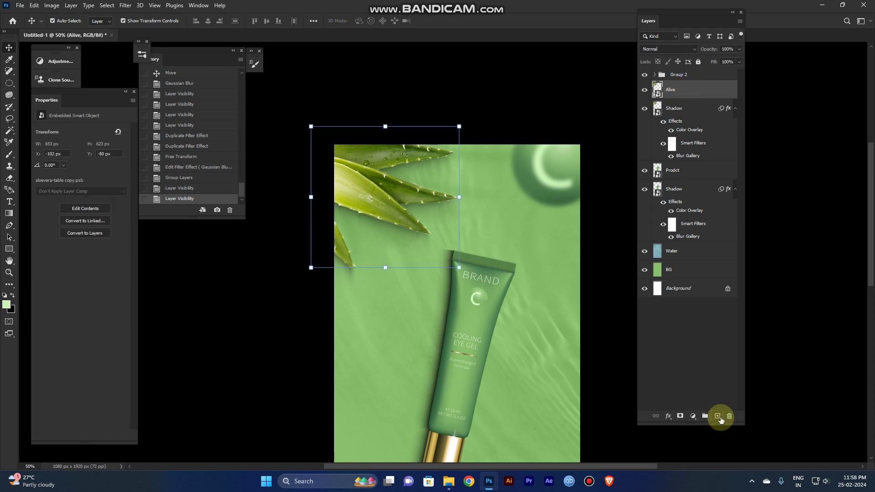
Step: Add a new layer above Alive and fill it with green sampled from the tube
left_click(717, 416)
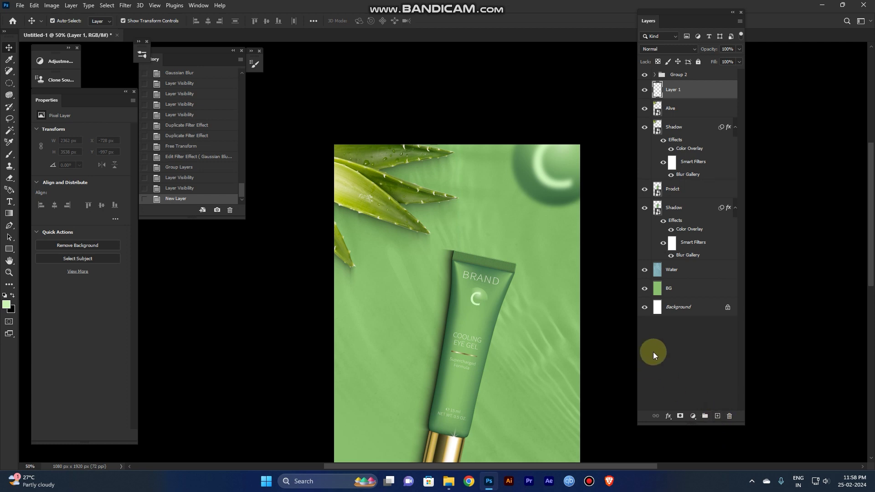
key("i")
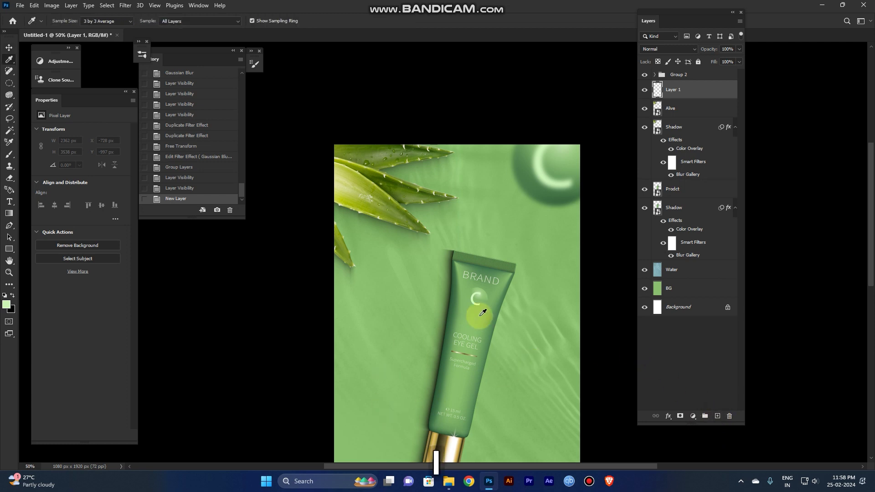
left_click_drag(470, 316, 473, 318)
key("alt")
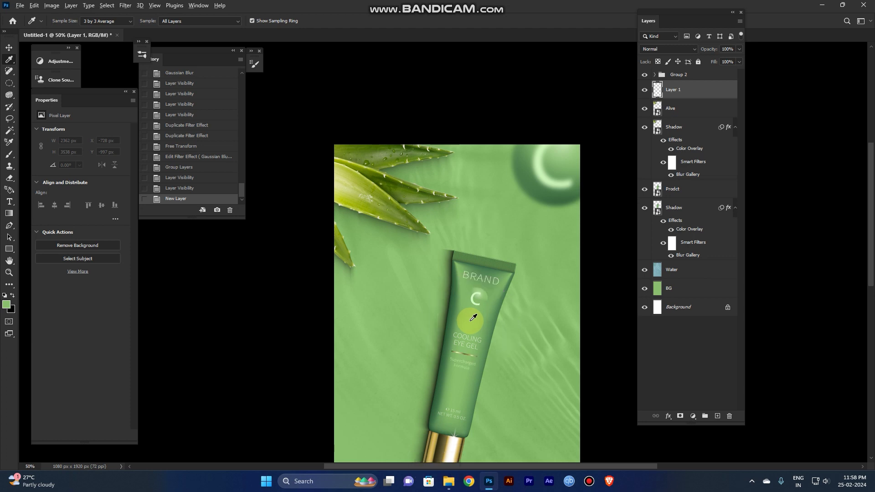
key("alt+BackSpace")
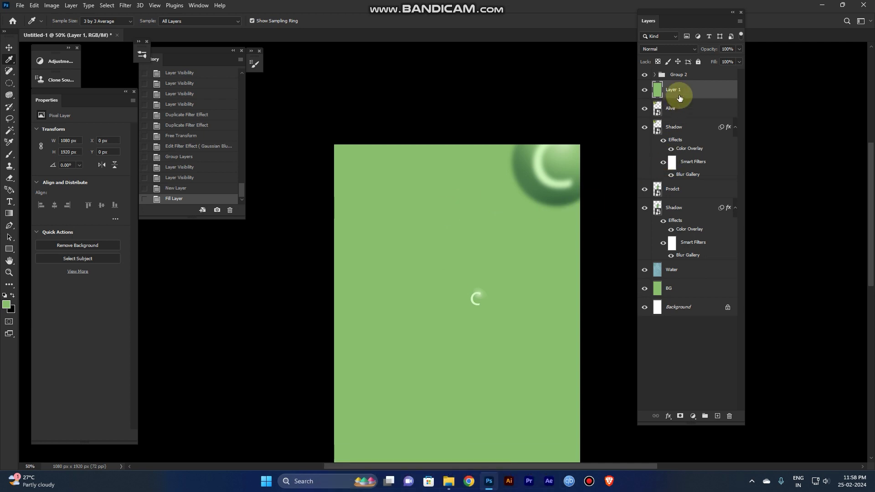
Step: Clip the green Layer 1 to the Alive leaves and set its blend mode to Color
key("alt")
left_click(675, 94, "alt")
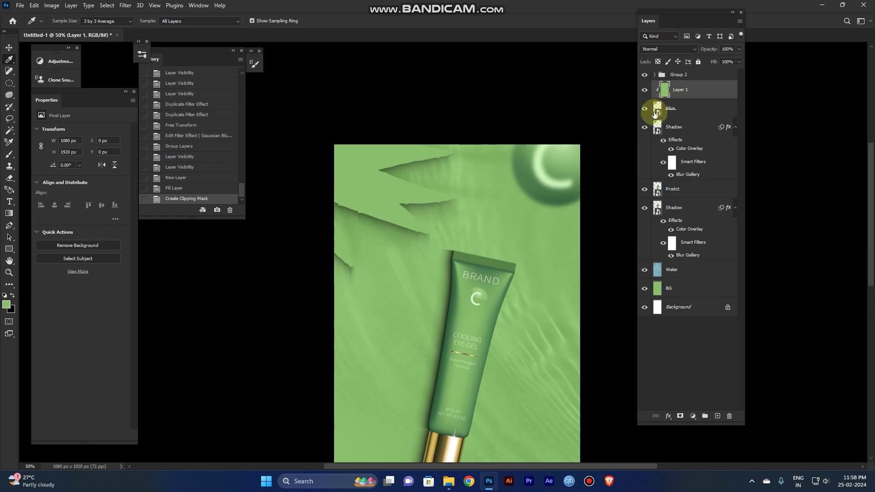
left_click(663, 49)
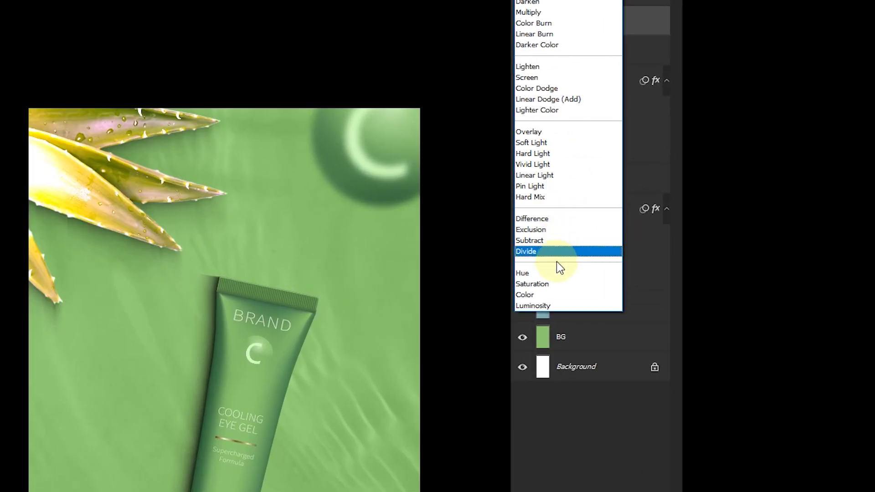
left_click(556, 297)
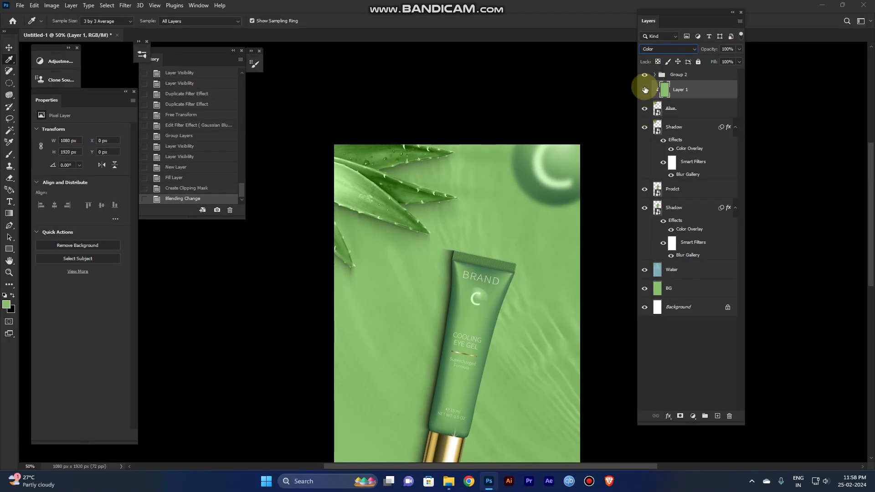
left_click(645, 90)
left_click(643, 91)
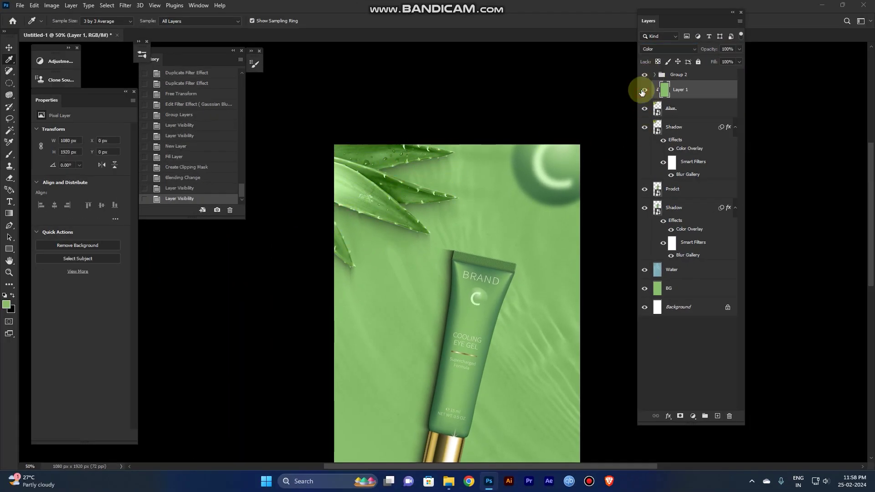
key("ctrl+minus")
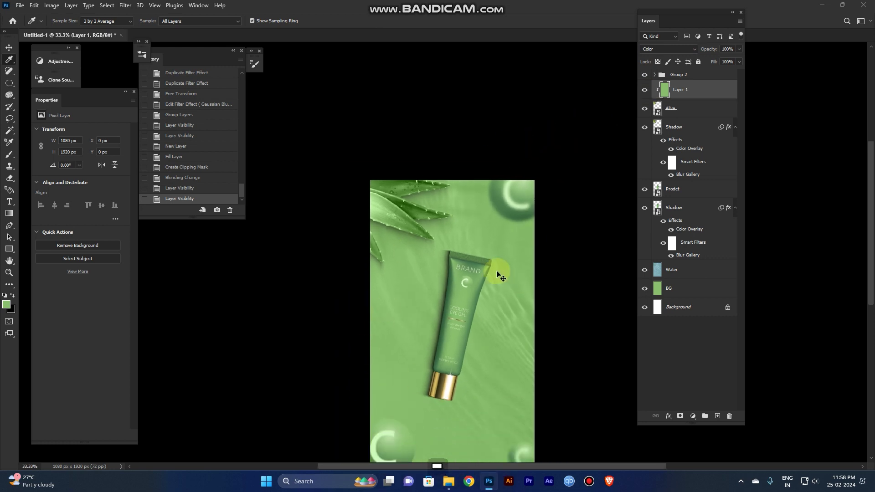
left_click_drag(486, 334, 479, 254)
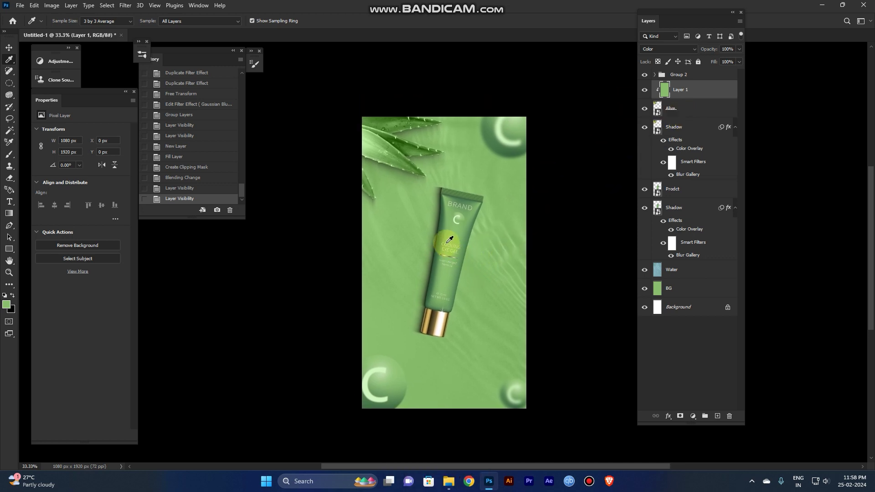
left_click_drag(416, 195, 416, 250)
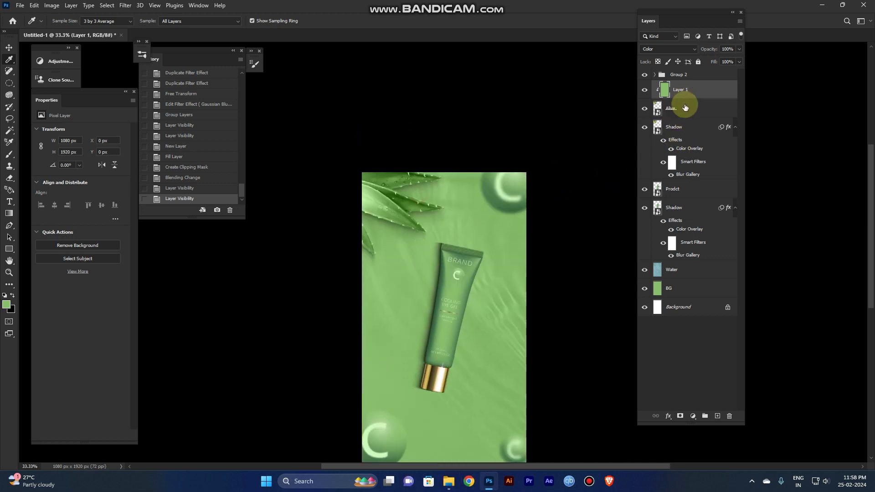
left_click_drag(377, 238, 391, 259)
scroll(387, 260, "up", 1)
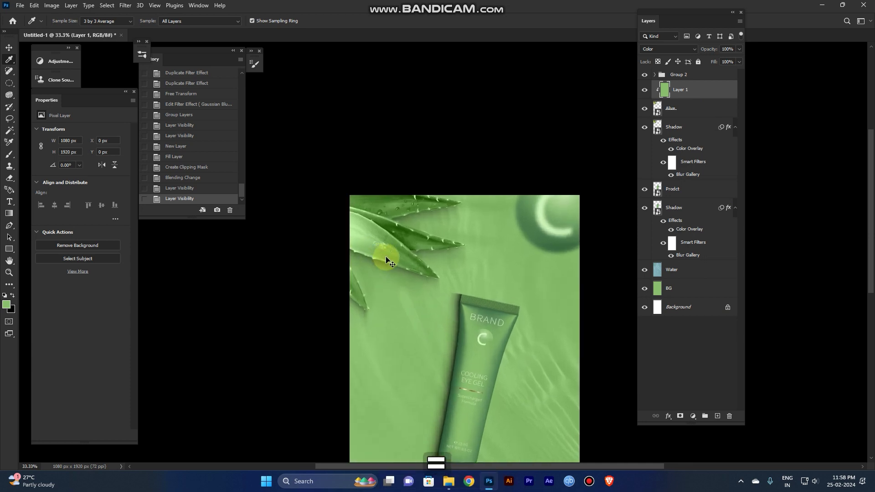
Step: Replace the Levels 1 adjustment above the green tint with a Curves adjustment
left_click(693, 417)
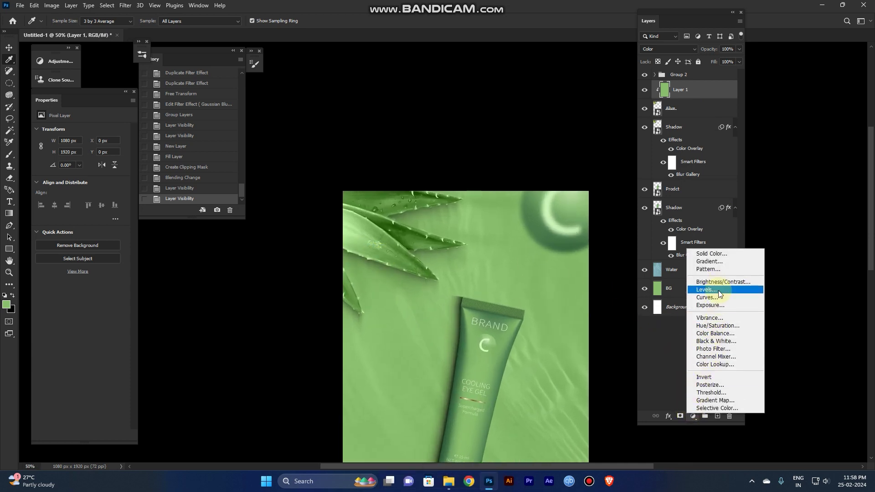
left_click(719, 291)
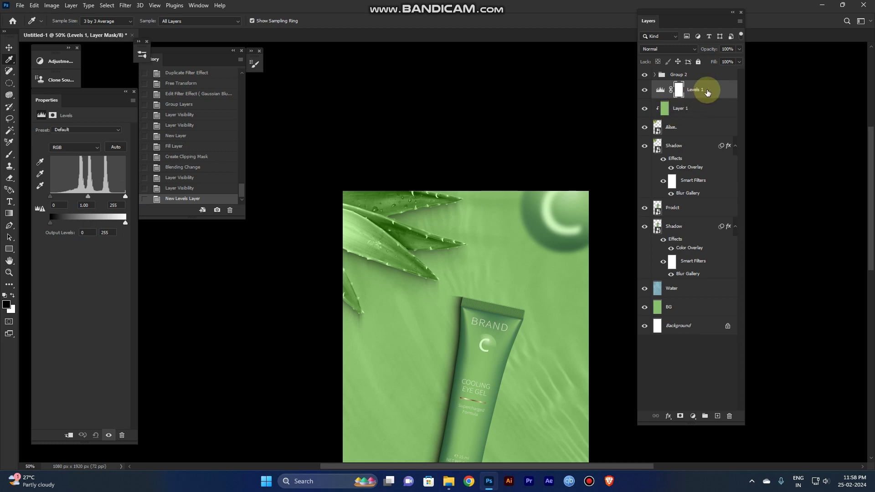
left_click_drag(709, 89, 734, 416)
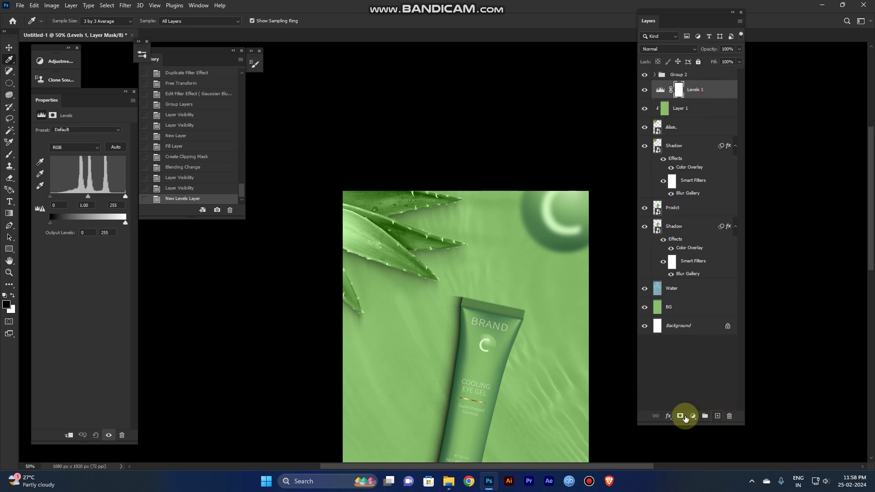
left_click(693, 416)
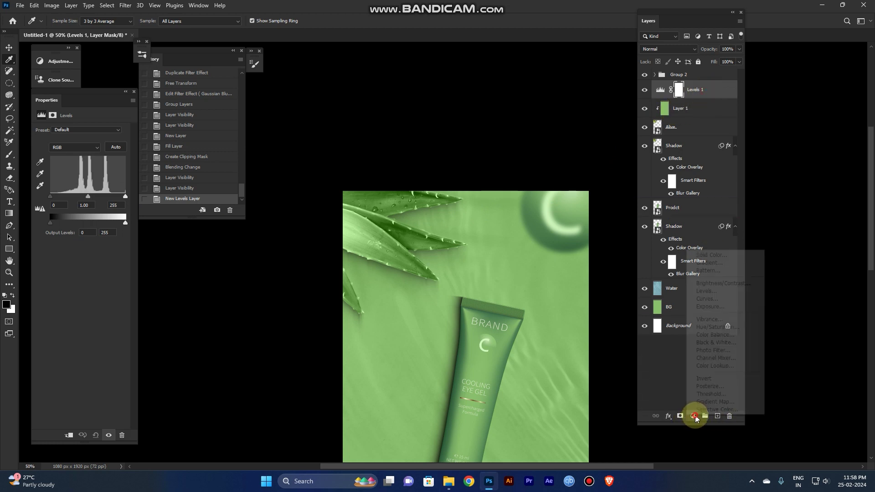
left_click(726, 299)
left_click(703, 109)
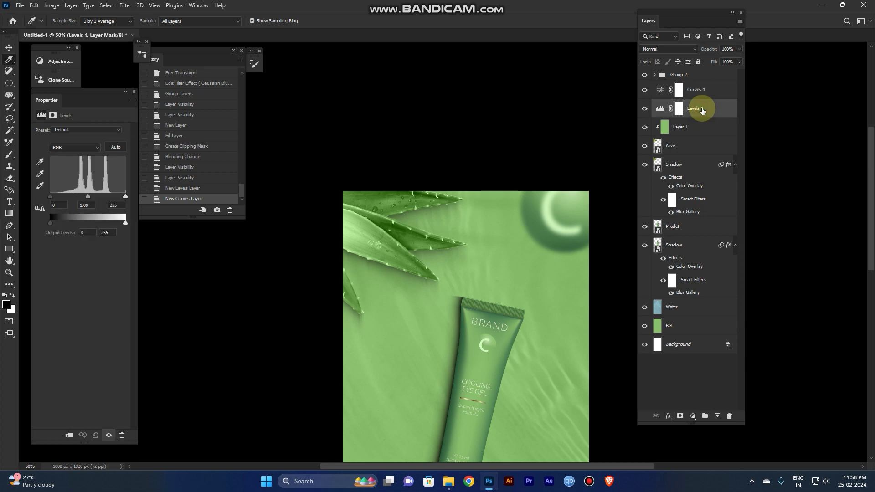
key("Delete")
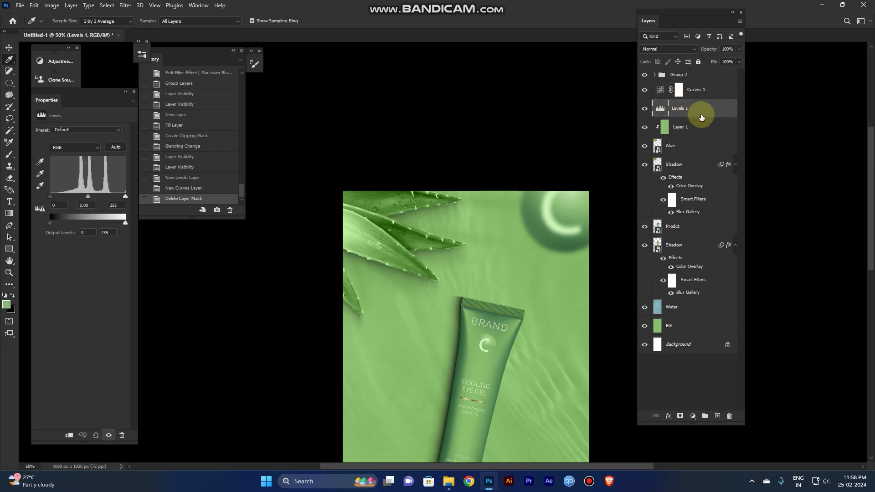
key("Delete")
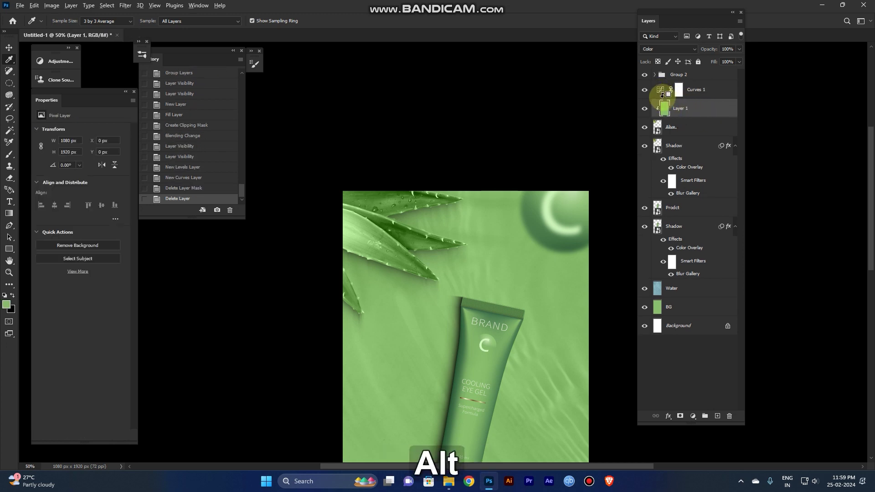
Step: Clip Curves 1 to Layer 1 and map input 182 to output 173
left_click(661, 97, "alt")
left_click(663, 91)
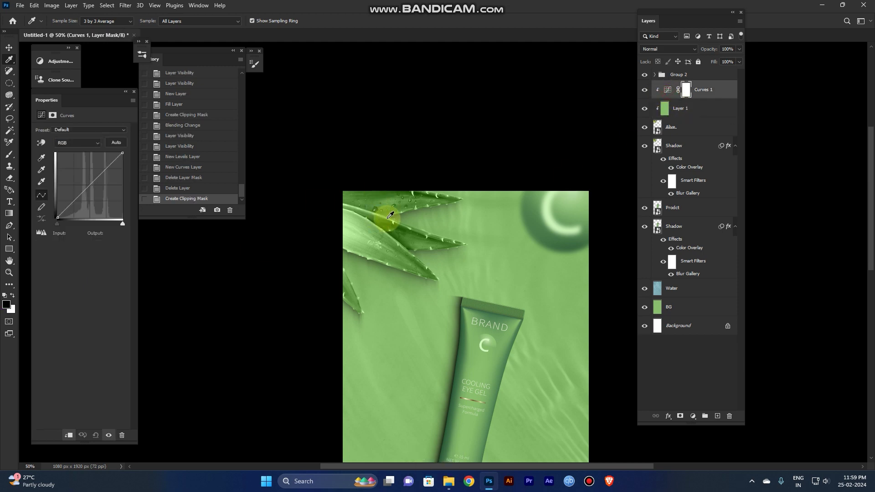
key("ctrl+equal")
left_click_drag(380, 219, 650, 111)
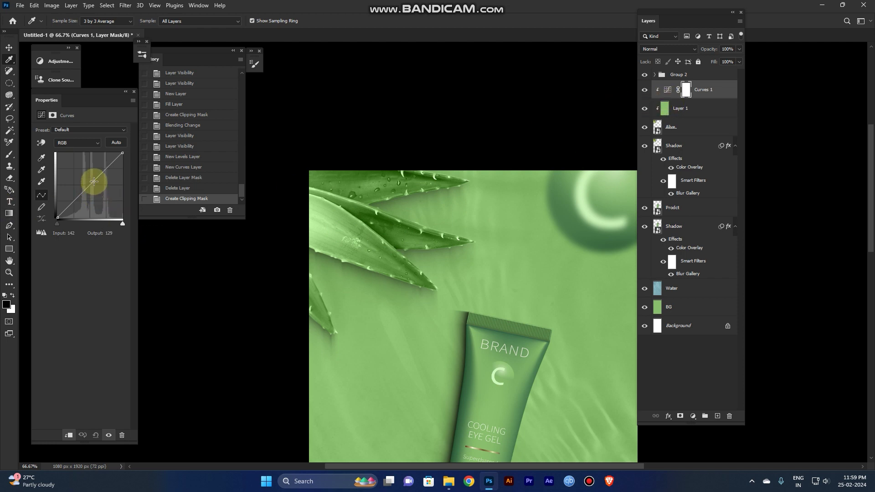
left_click_drag(94, 182, 100, 177)
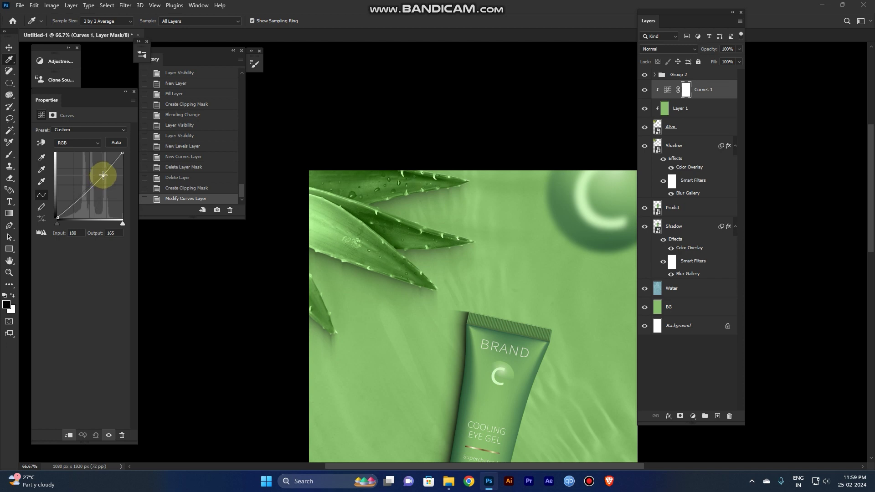
left_click_drag(103, 176, 103, 174)
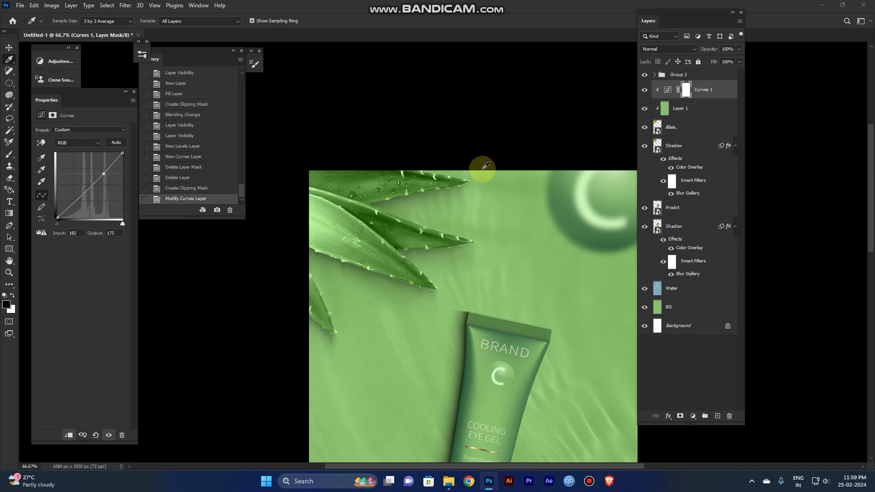
key("ctrl+minus")
key("ctrl+minus")
key("ctrl+minus")
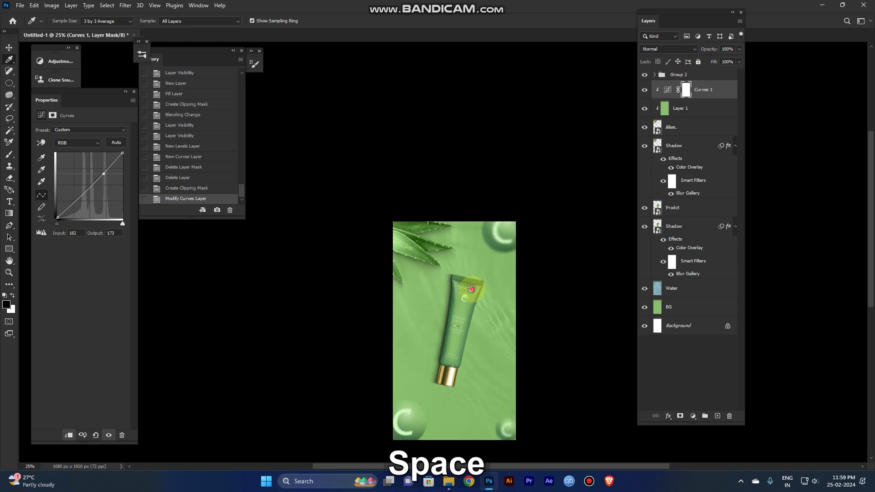
left_click_drag(472, 288, 464, 231)
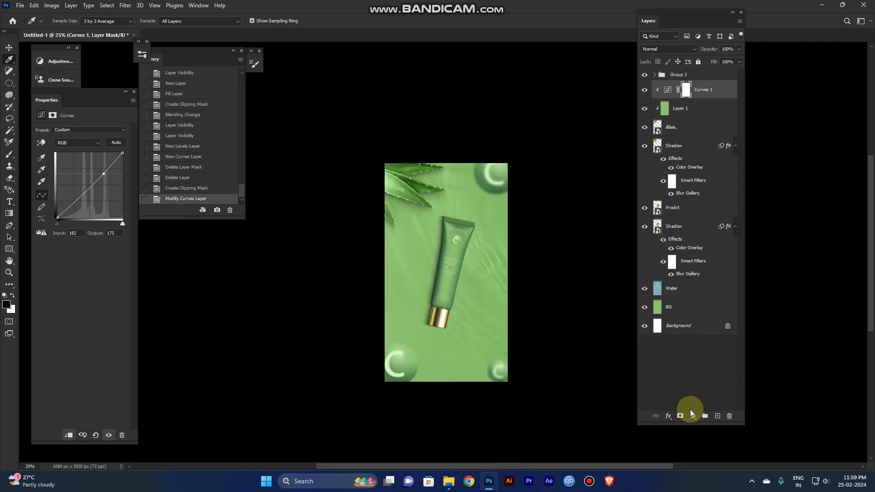
Step: Add a Vibrance adjustment layer clipped above Curves 1
left_click(693, 416)
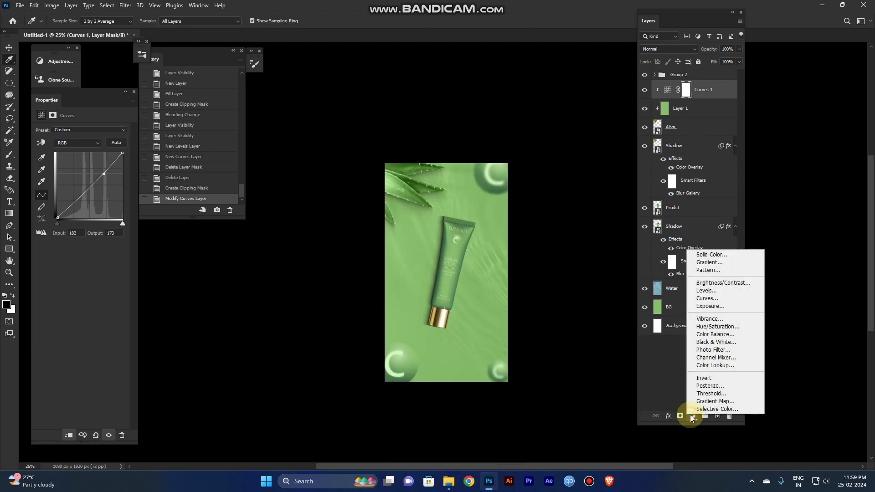
left_click(710, 319)
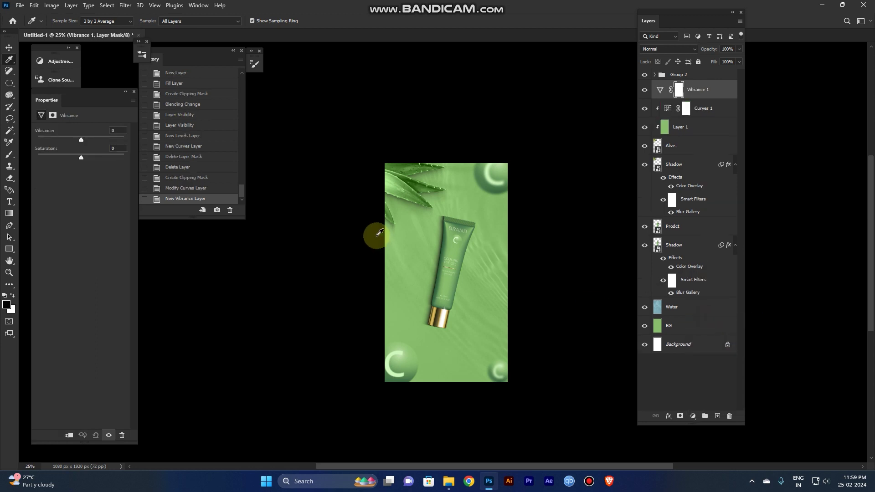
key("ctrl+equal")
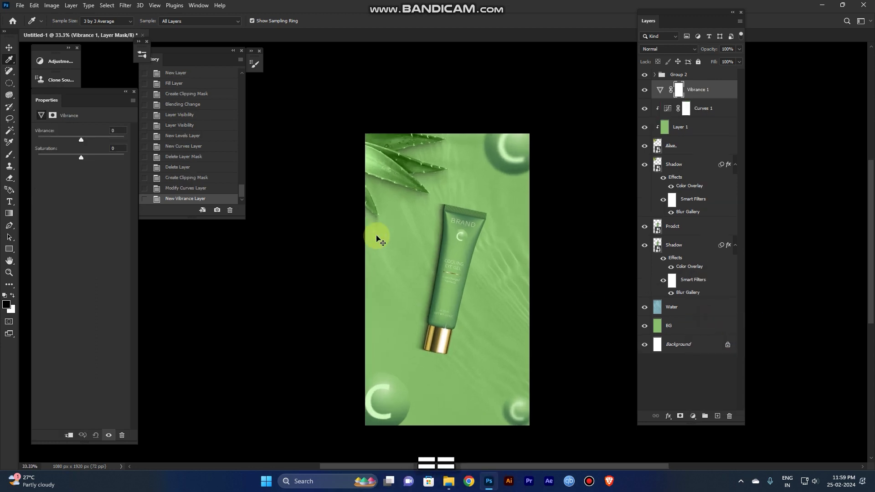
left_click(656, 98, "alt")
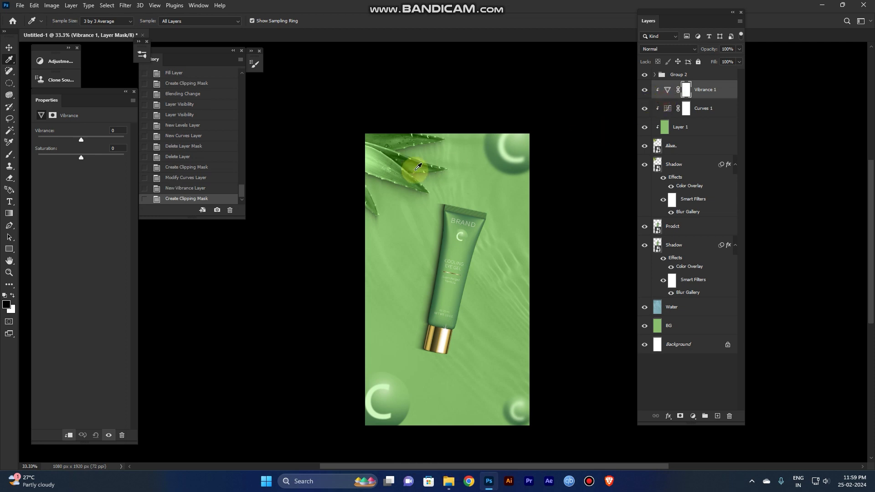
Step: Set Vibrance to +29 and Saturation to -6 for the tinted aloe leaves
key("ctrl+equal")
key("ctrl+equal")
left_click_drag(401, 166, 414, 233)
left_click_drag(81, 138, 82, 158)
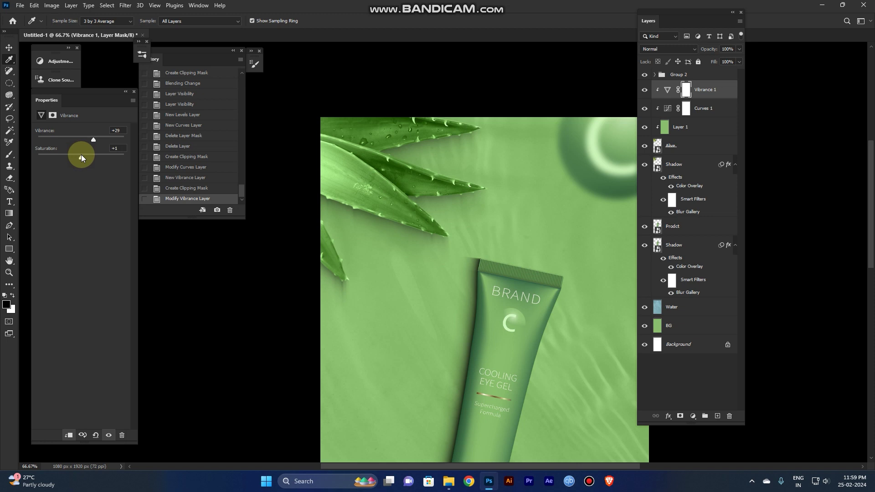
left_click_drag(82, 159, 80, 158)
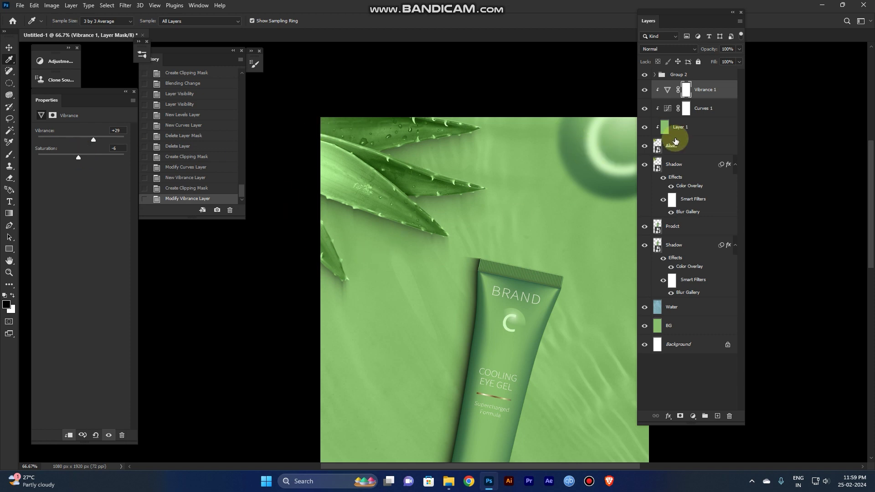
left_click(644, 90)
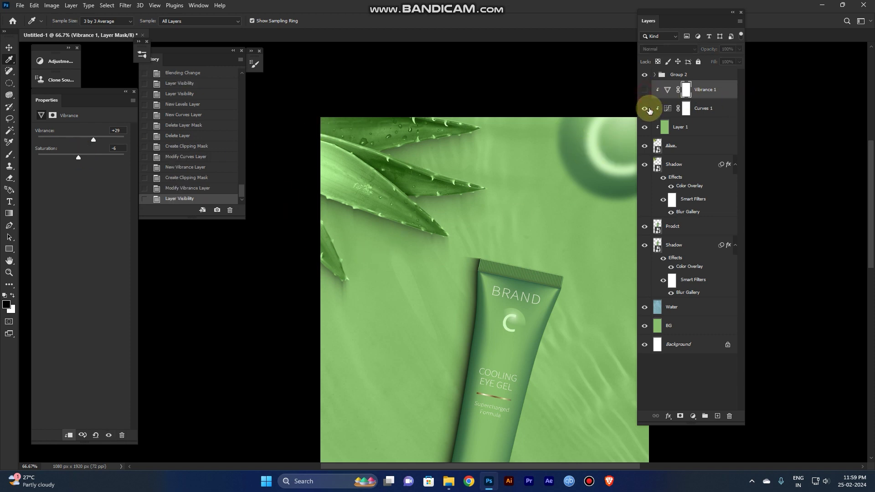
left_click(645, 109)
left_click(644, 128)
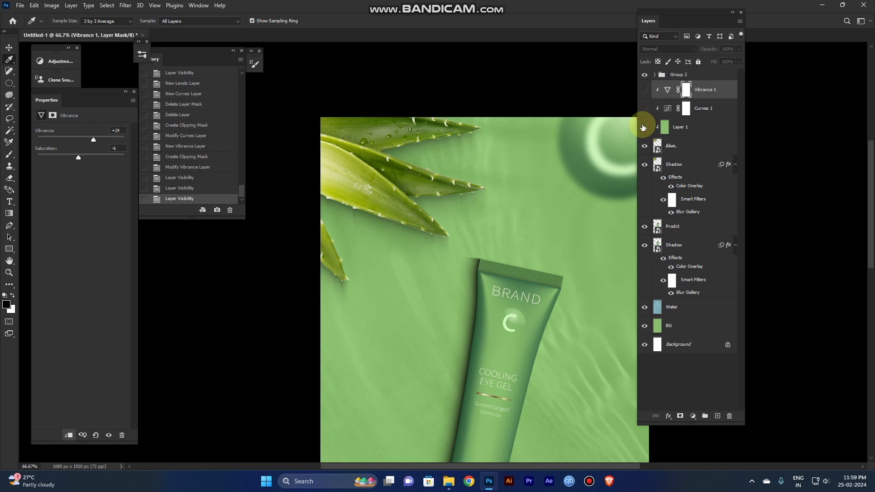
left_click(645, 128)
left_click(645, 109)
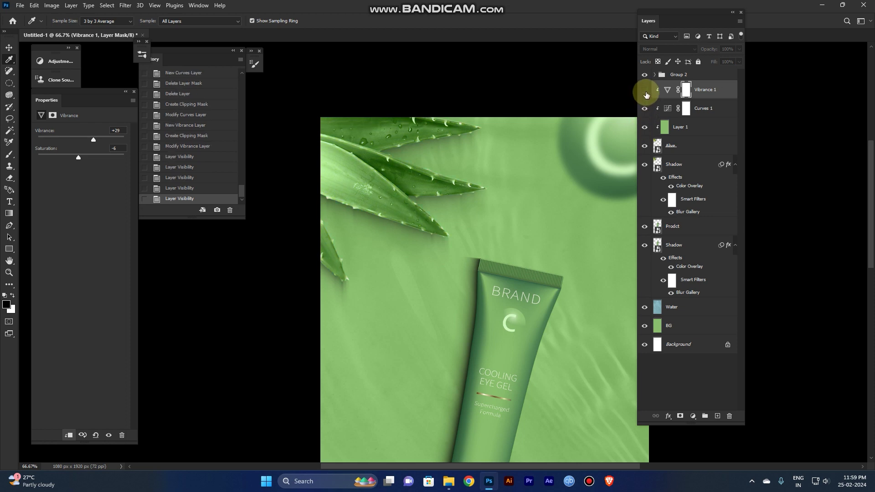
left_click(644, 90)
left_click(645, 127)
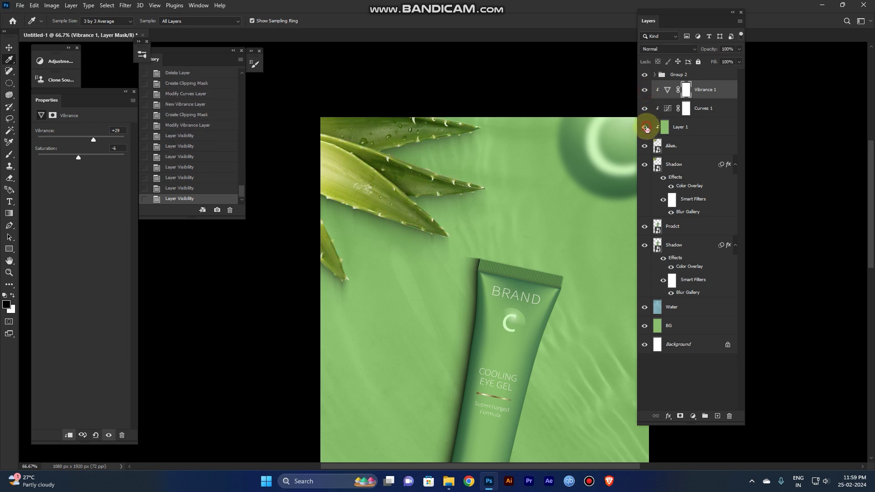
left_click(644, 127)
key("ctrl")
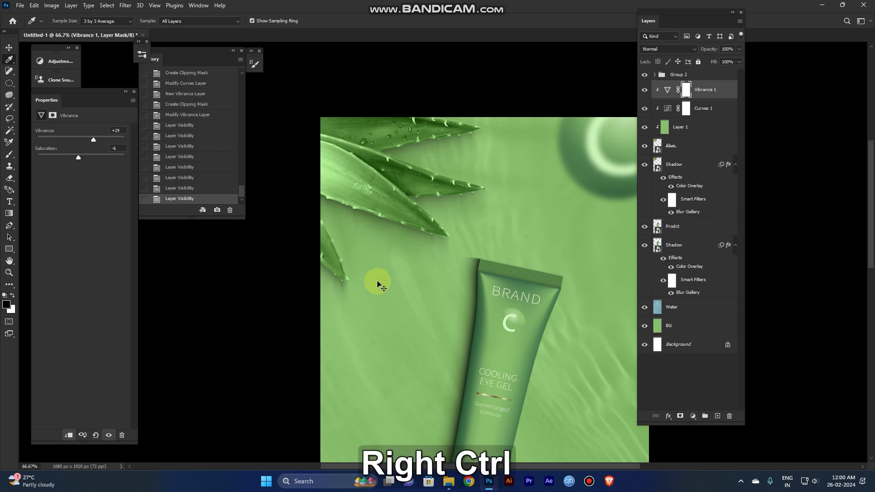
key("ctrl+minus")
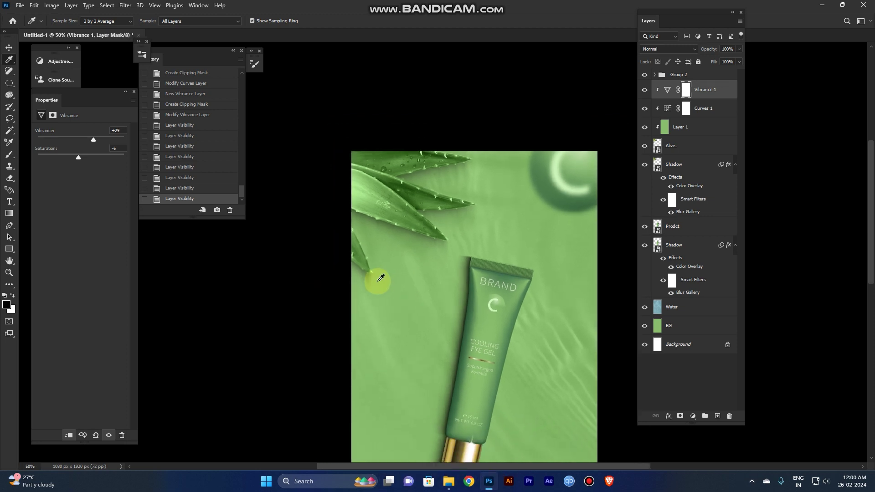
key("ctrl+minus")
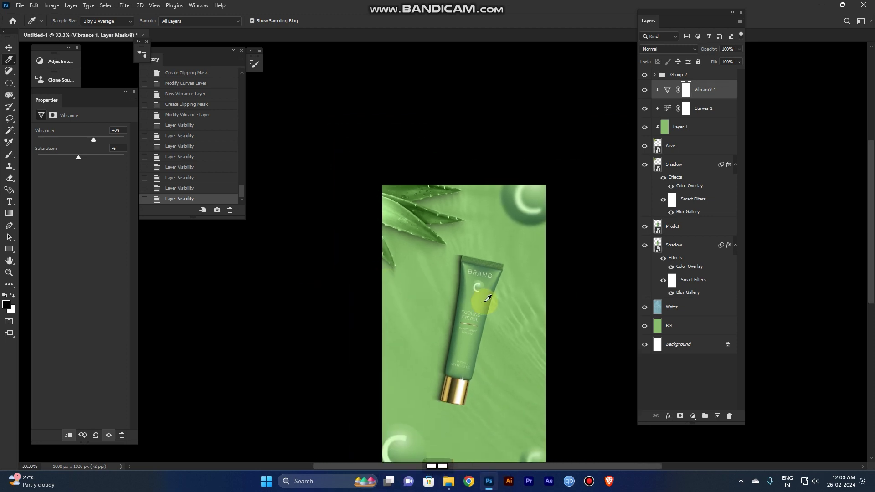
left_click_drag(500, 295, 477, 190)
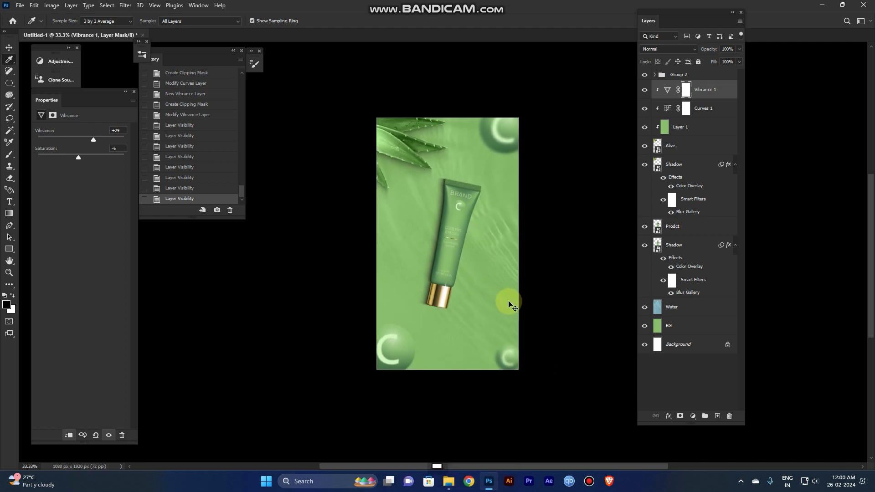
key("ctrl+plus")
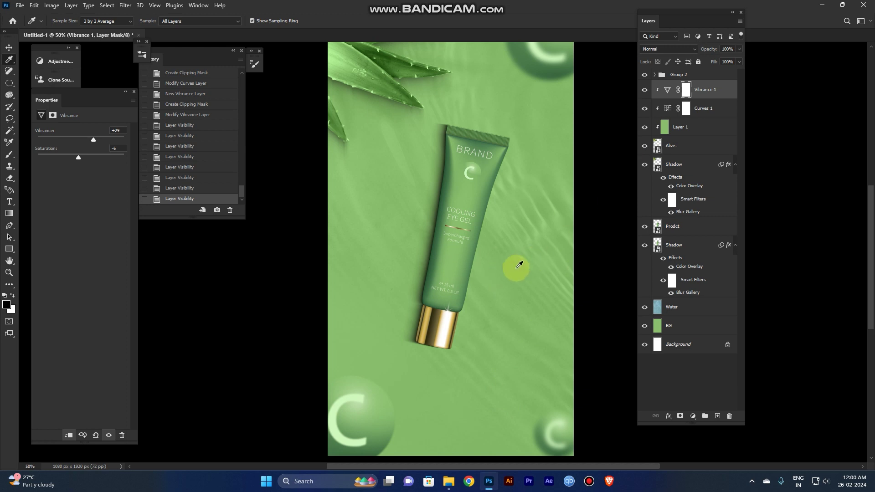
key("ctrl+minus")
key("ctrl+minus")
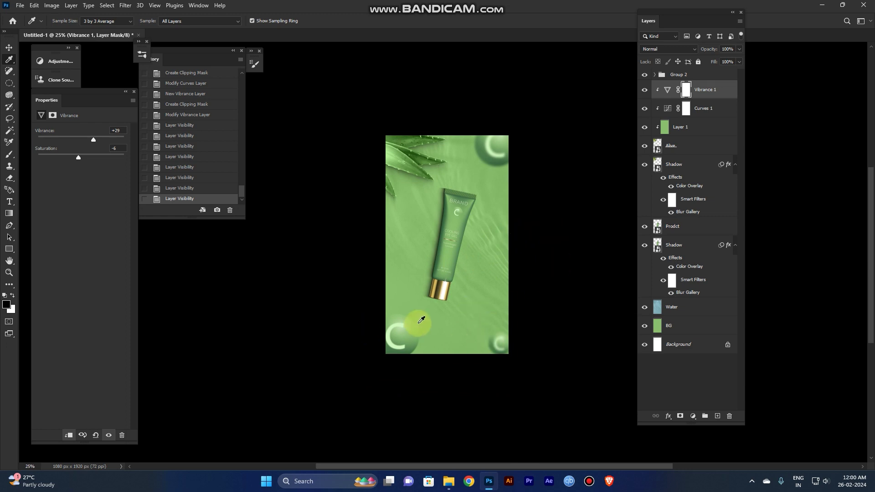
key("ctrl+equal")
key("ctrl+equal")
key("ctrl+minus")
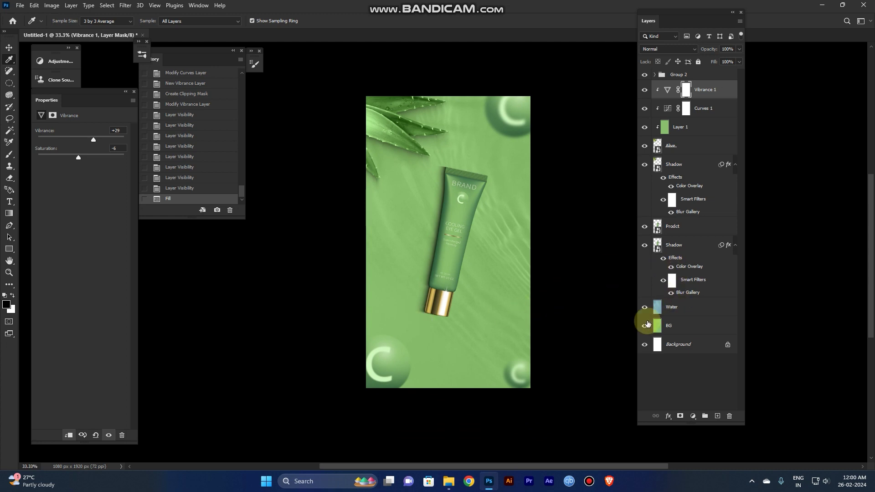
left_click(643, 229, "alt")
left_click(644, 229, "alt")
left_click(644, 229, "alt")
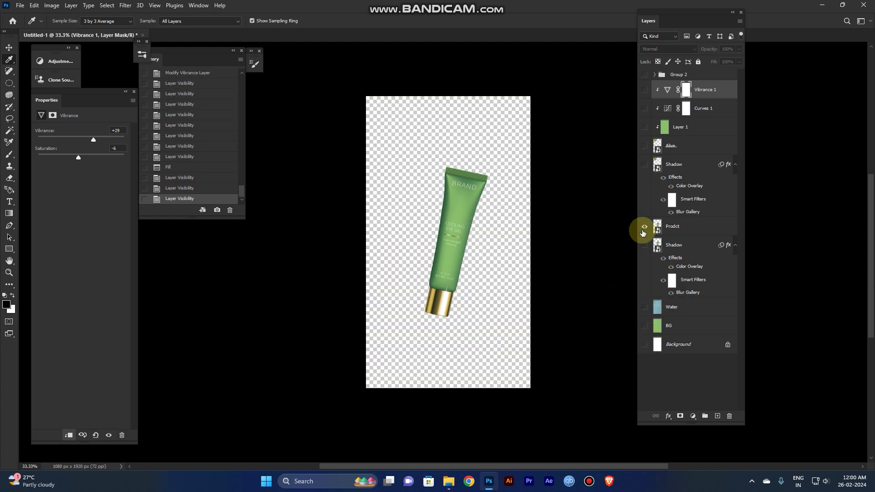
left_click(644, 229, "alt")
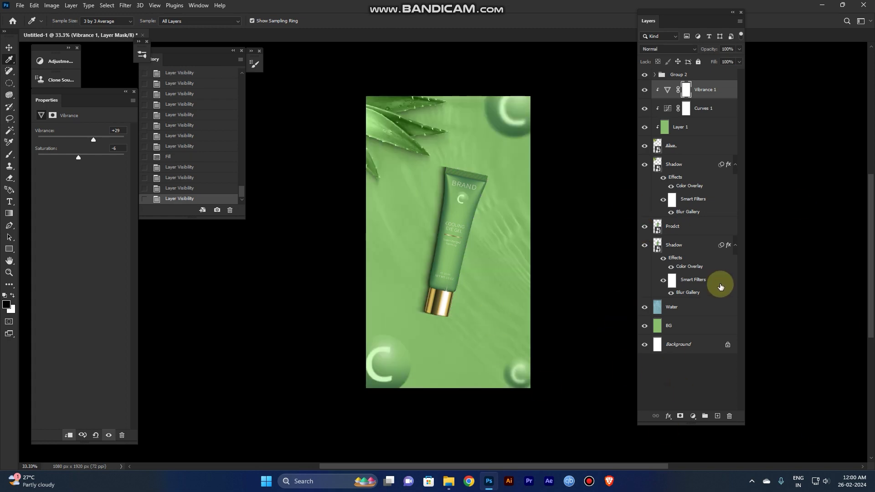